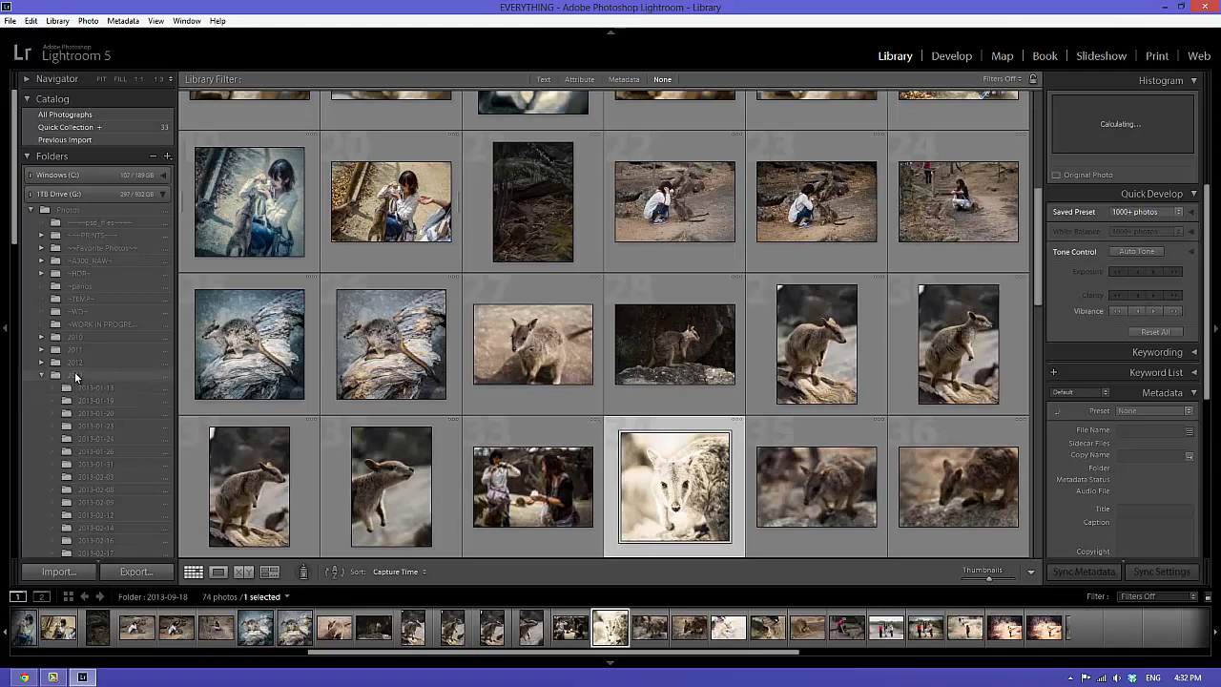
- Find the bright road landscape DSC00994.ARW in the 2013 folder and open it in single-image view
{"action": "left_click", "coordinate": [75, 375]}
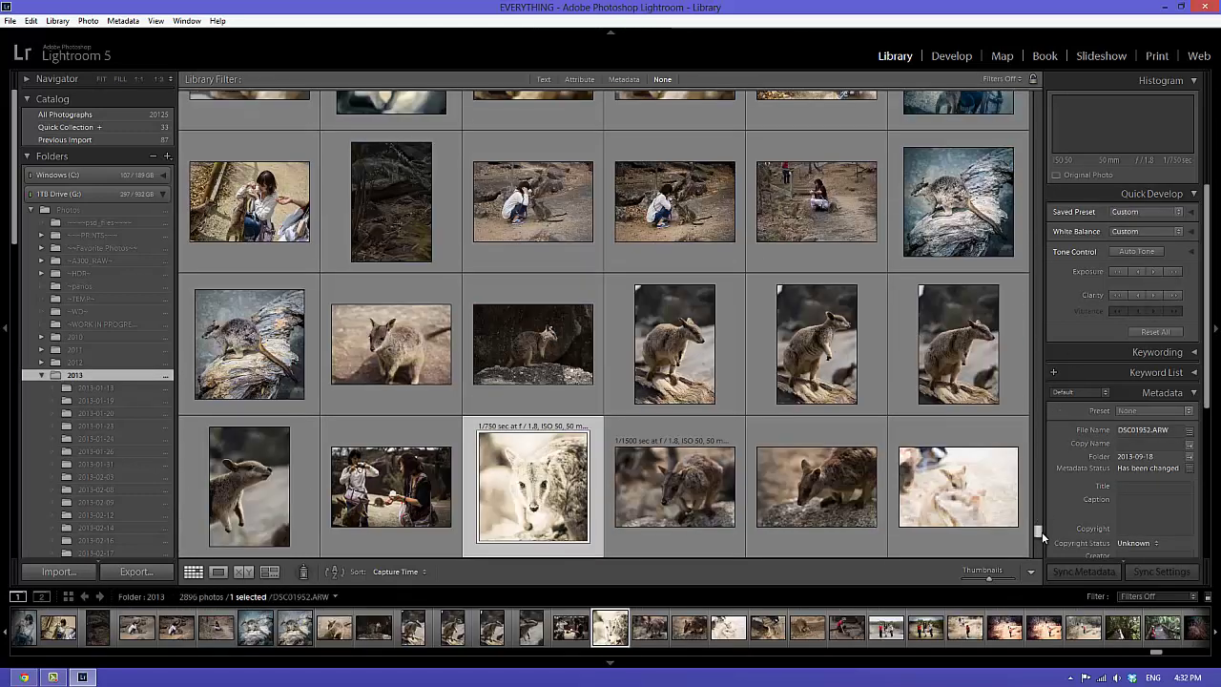
{"action": "scroll", "coordinate": [1038, 526], "scroll_direction": "down", "scroll_amount": 1}
{"action": "scroll", "coordinate": [1040, 505], "scroll_direction": "up", "scroll_amount": 2}
{"action": "left_click", "coordinate": [1040, 358]}
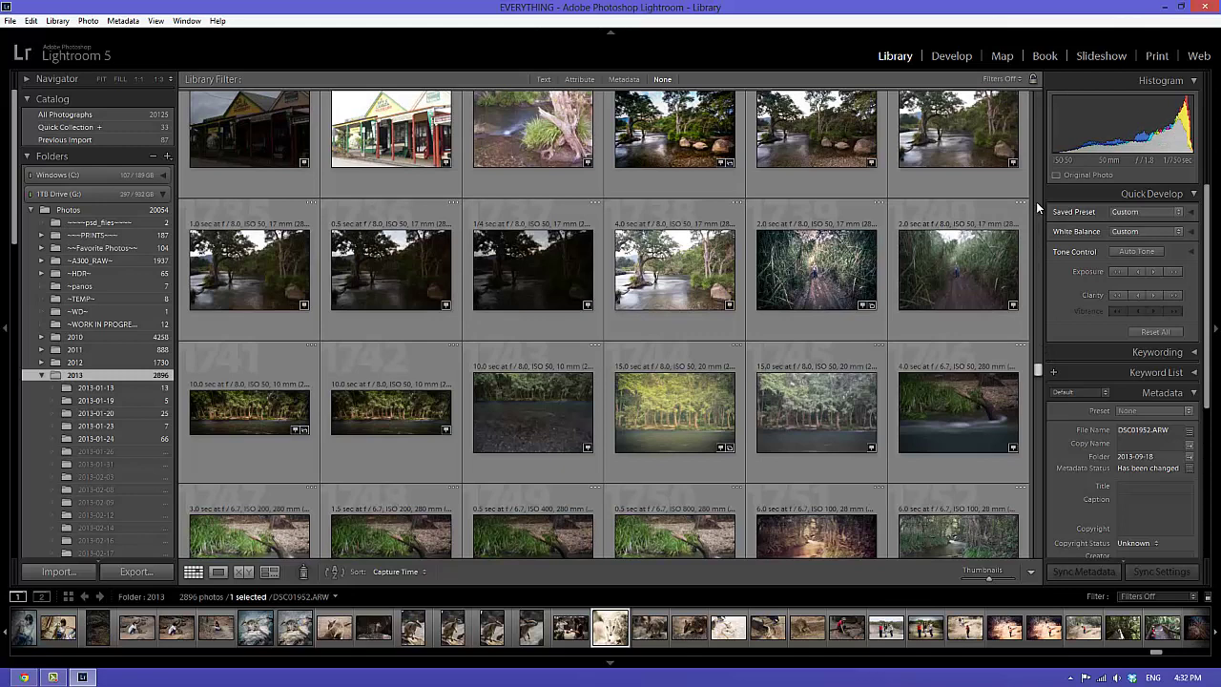
{"action": "scroll", "coordinate": [1036, 183], "scroll_direction": "up", "scroll_amount": 5}
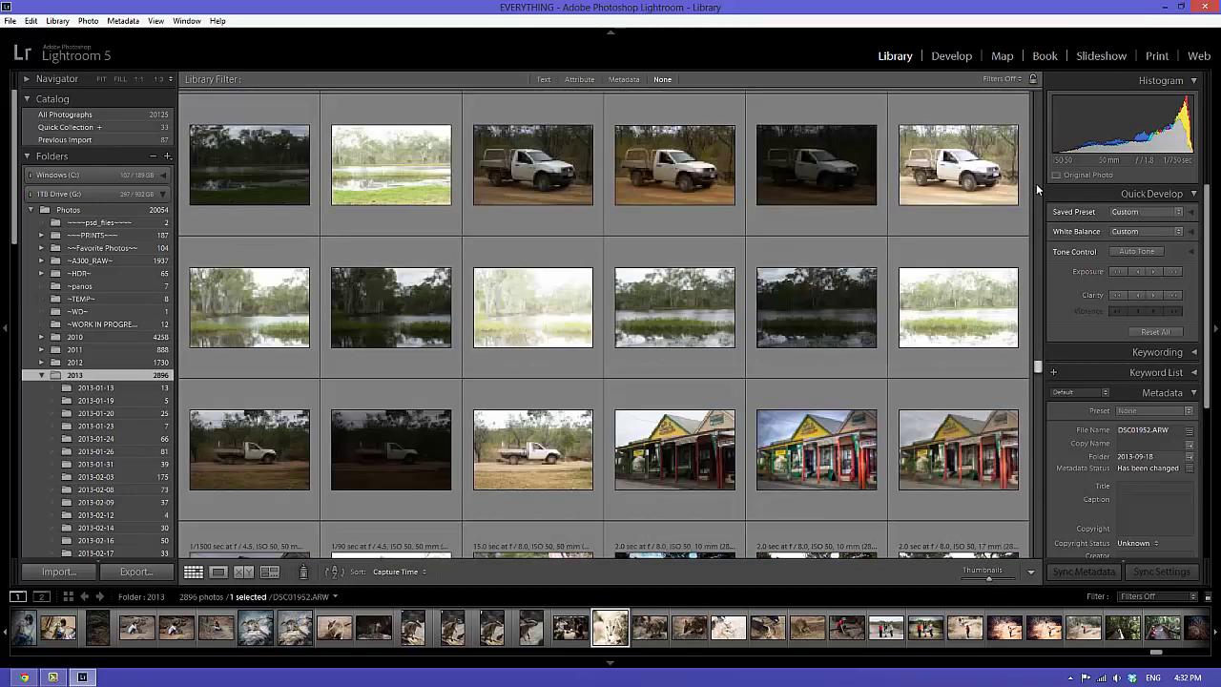
{"action": "scroll", "coordinate": [1036, 183], "scroll_direction": "up", "scroll_amount": 5}
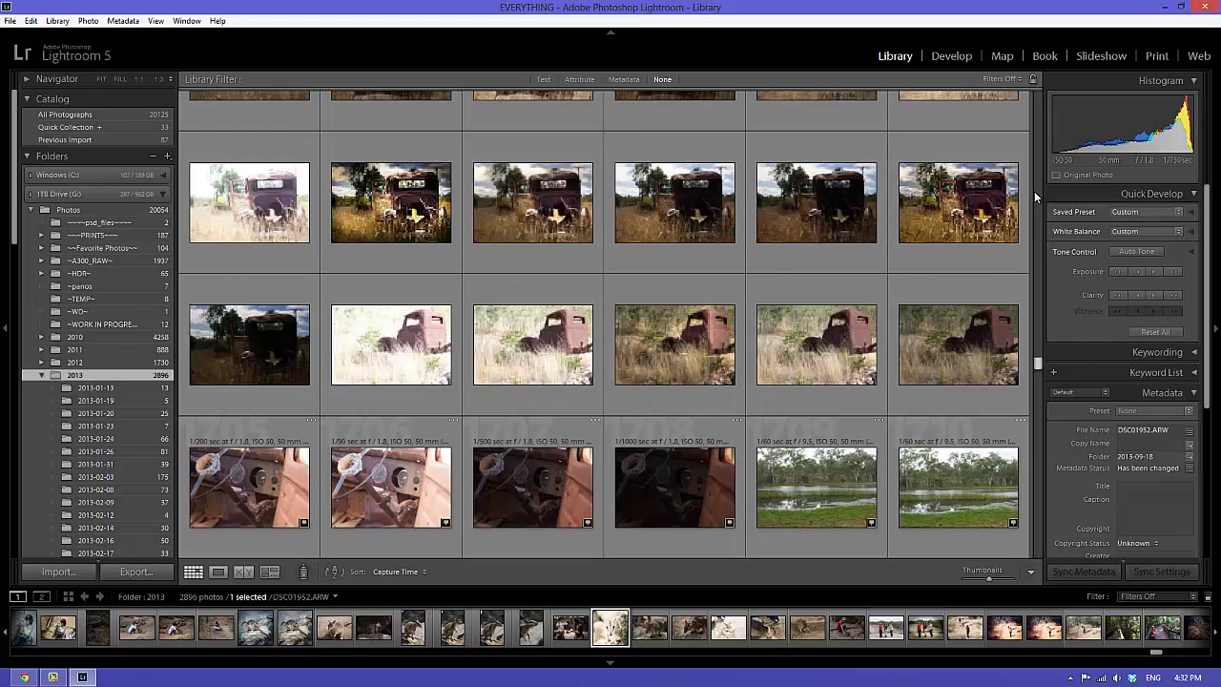
{"action": "scroll", "coordinate": [1035, 170], "scroll_direction": "up", "scroll_amount": 3}
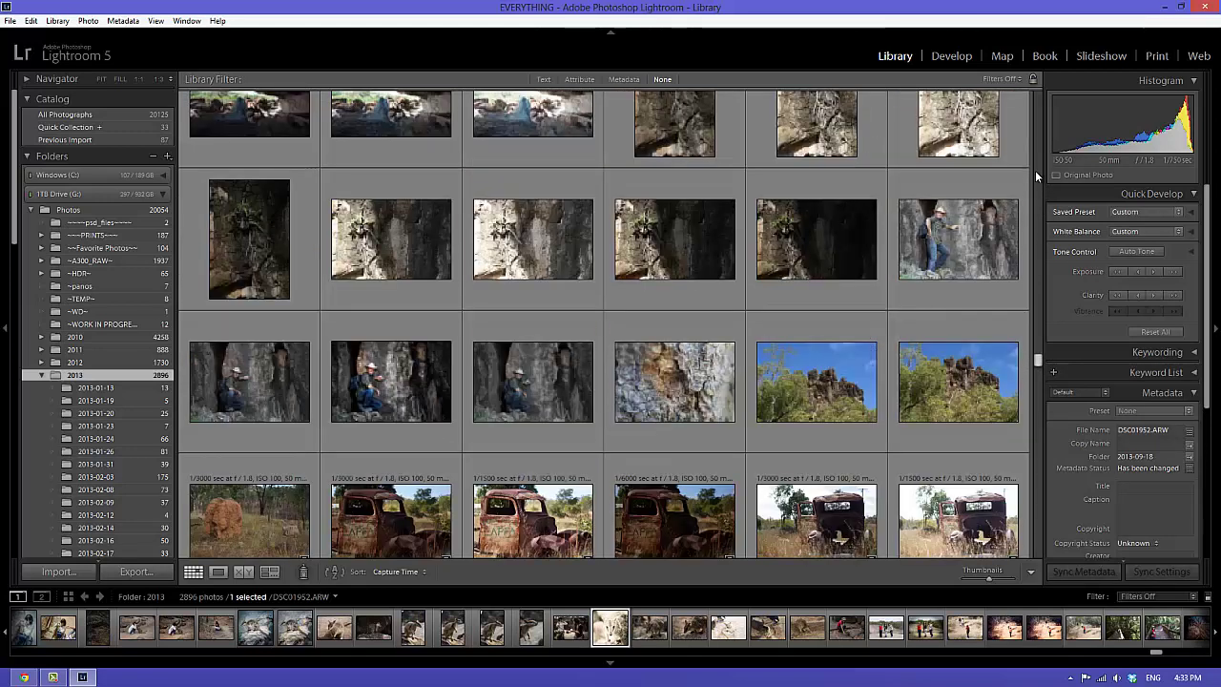
{"action": "scroll", "coordinate": [1036, 171], "scroll_direction": "up", "scroll_amount": 3}
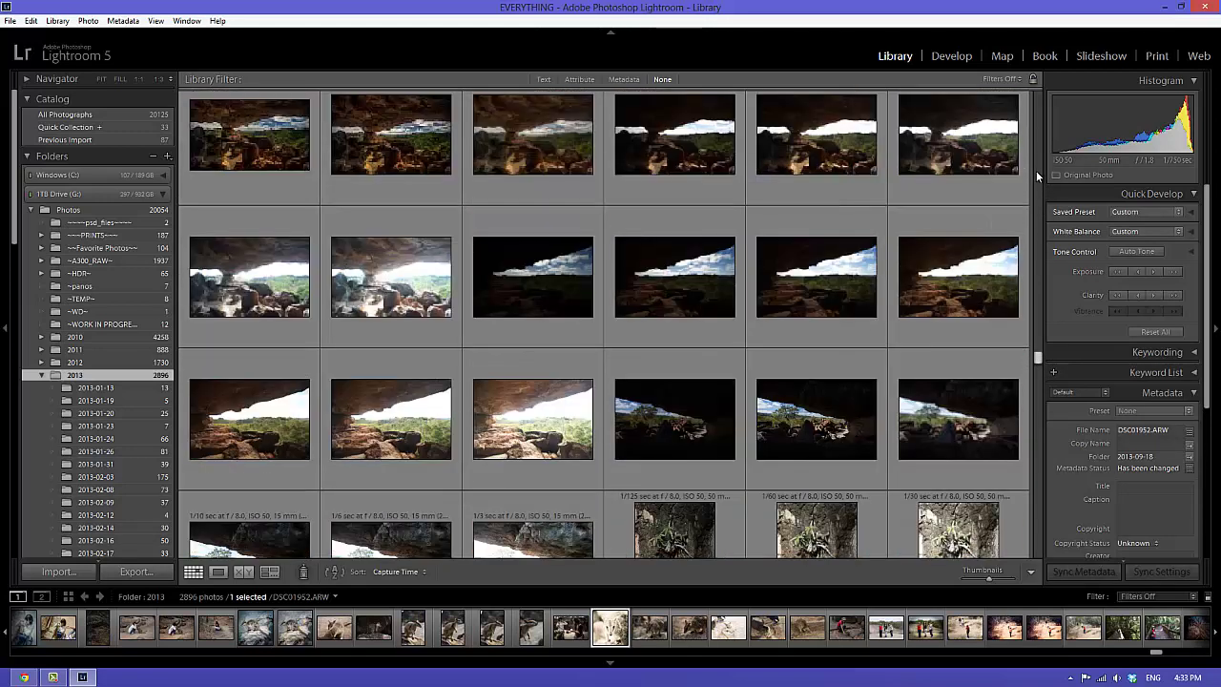
{"action": "scroll", "coordinate": [1035, 171], "scroll_direction": "up", "scroll_amount": 3}
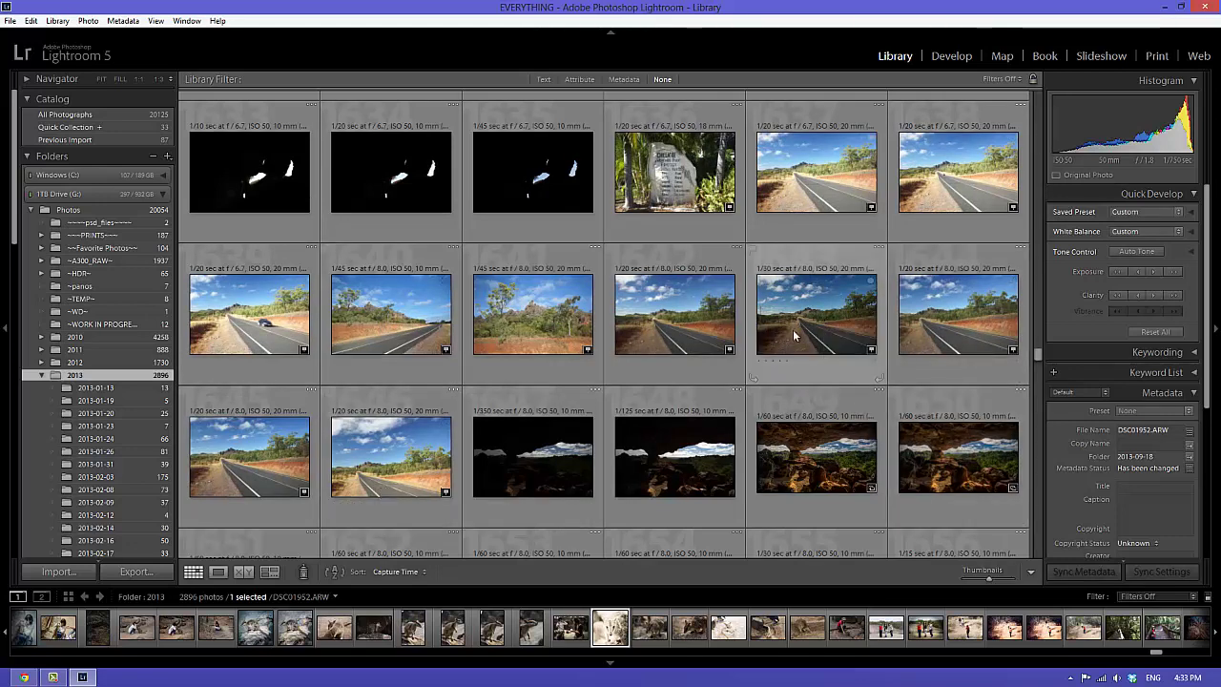
{"action": "left_click", "coordinate": [815, 172]}
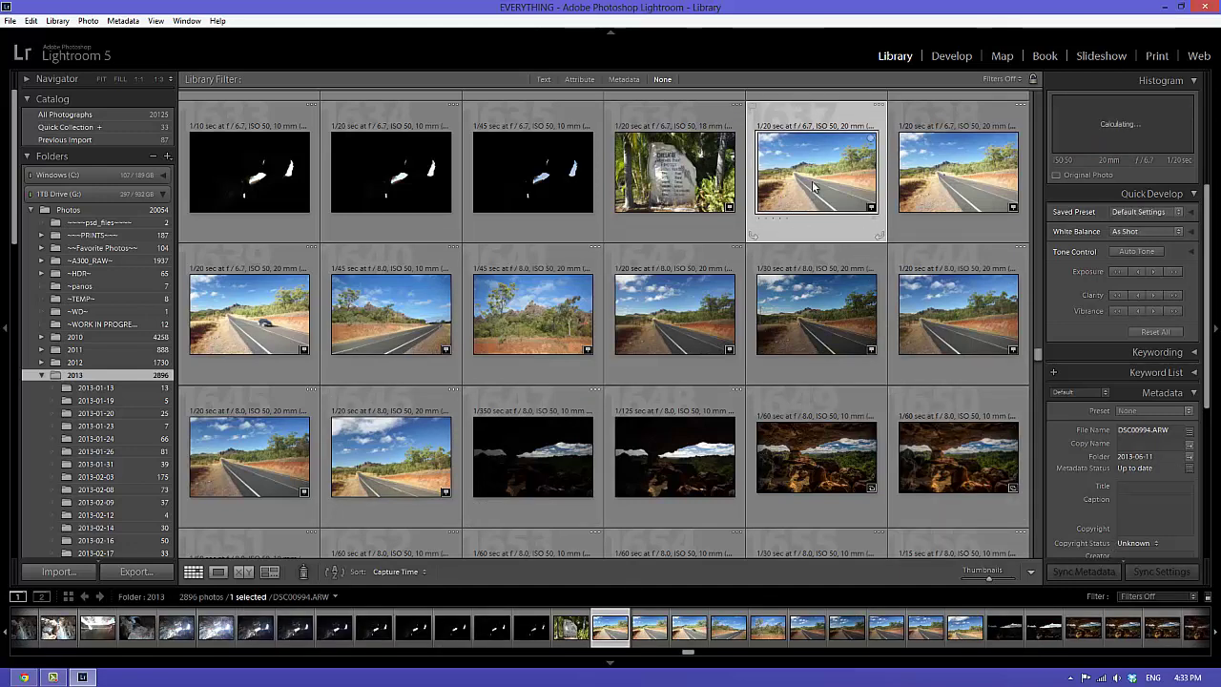
{"action": "double_click", "coordinate": [811, 184]}
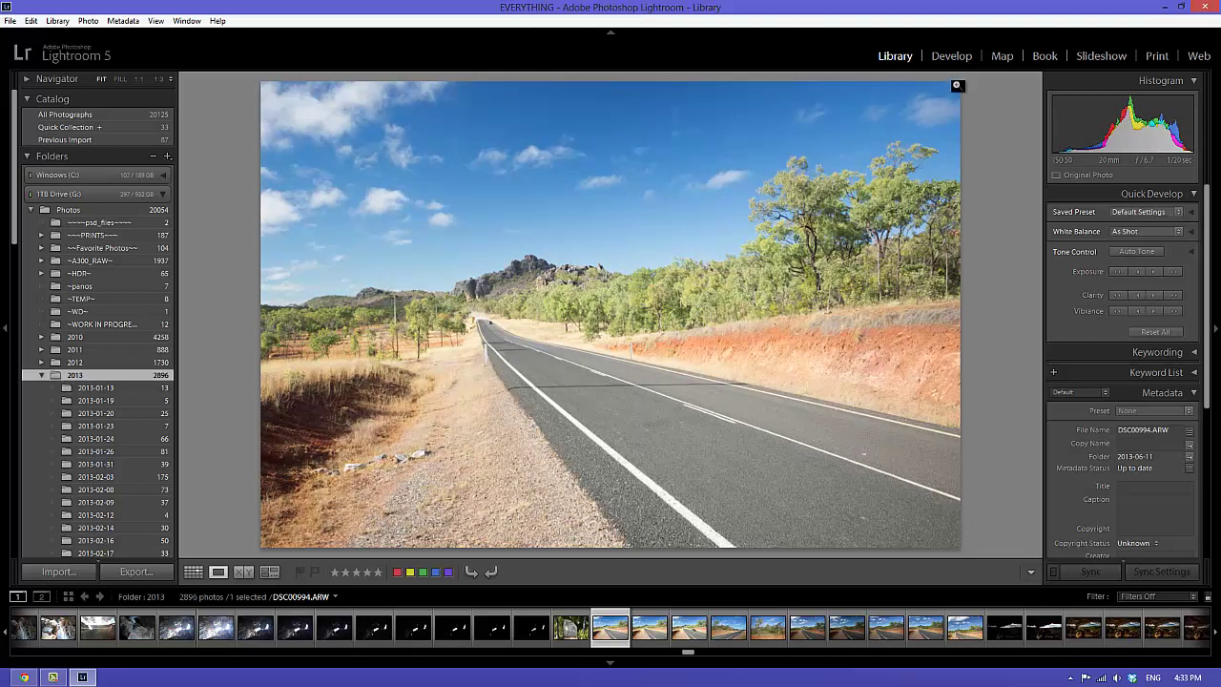
- Develop the road photo with Highlights at −100, Shadows at +100, Whites at +17 and Blacks at −52
{"action": "left_click", "coordinate": [940, 56]}
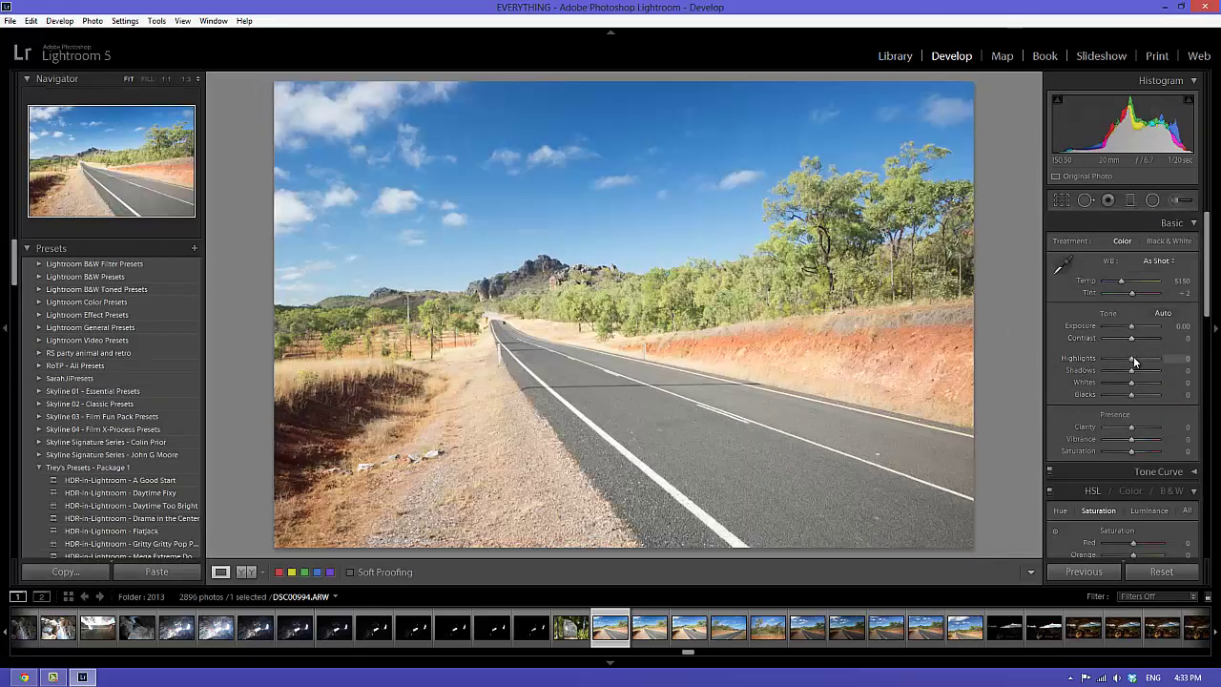
{"action": "left_click_drag", "start_coordinate": [1137, 373], "coordinate": [1078, 362]}
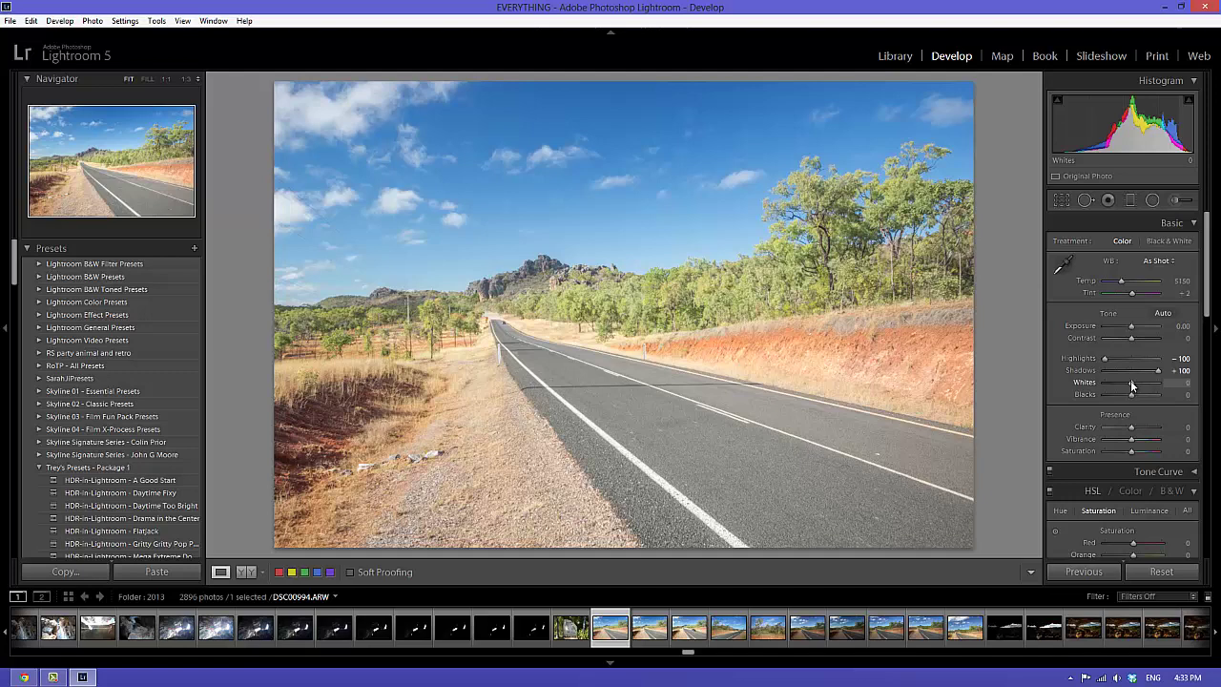
{"action": "key", "text": "alt"}
{"action": "left_click_drag", "start_coordinate": [1131, 388], "coordinate": [1117, 394]}
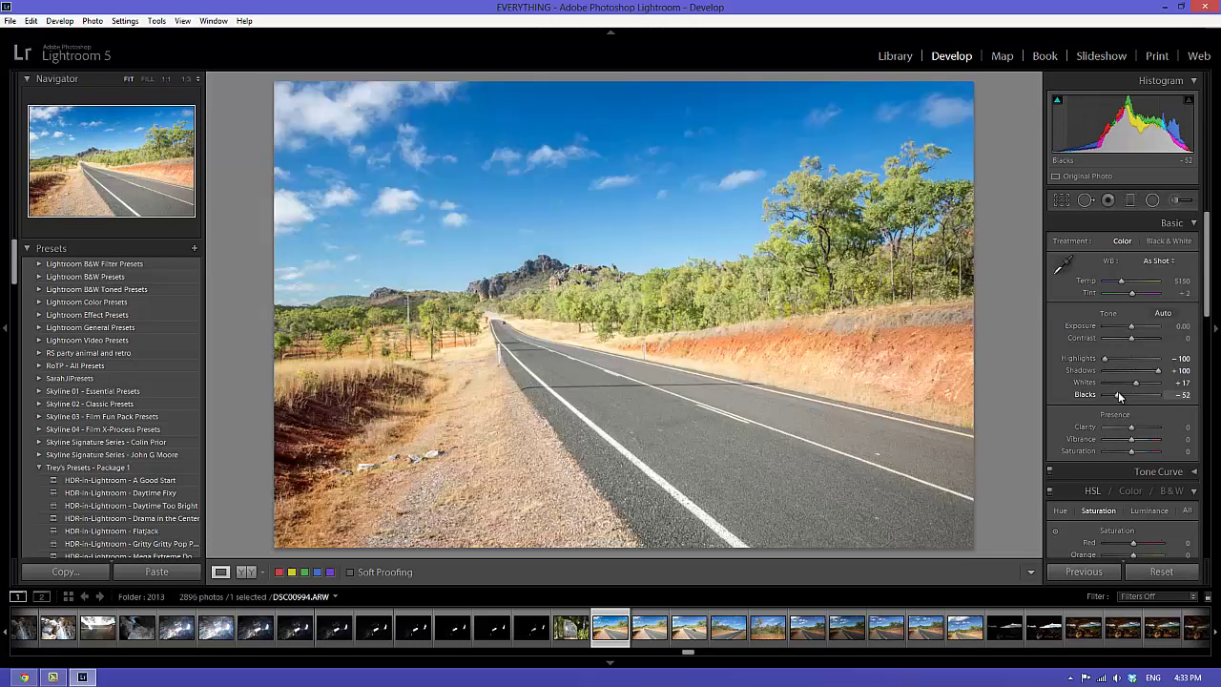
- Compare the photo with its unedited version and set Clarity to +26
{"action": "key", "text": "backslash"}
{"action": "key", "text": "backslash"}
{"action": "key", "text": "backslash"}
{"action": "key", "text": "backslash"}
{"action": "left_click_drag", "start_coordinate": [1130, 426], "coordinate": [1138, 431]}
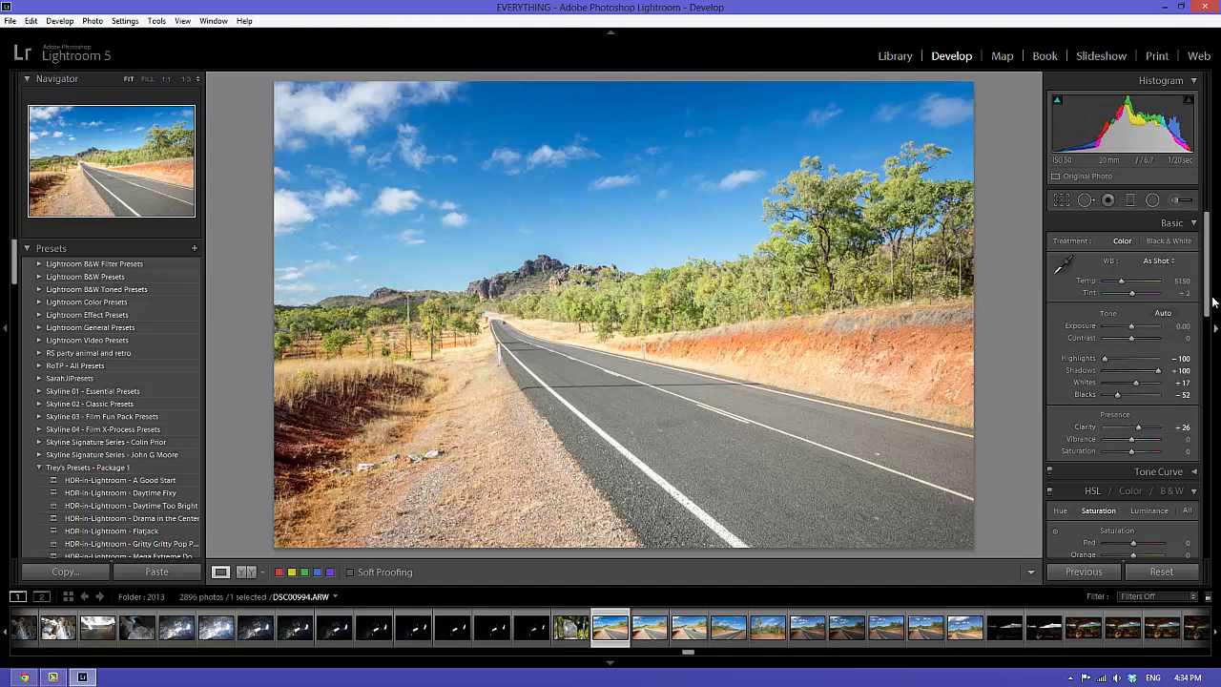
{"action": "left_click_drag", "start_coordinate": [1210, 299], "coordinate": [1207, 267]}
- Send the developed road photo to Photoshop for editing
{"action": "right_click", "coordinate": [515, 247]}
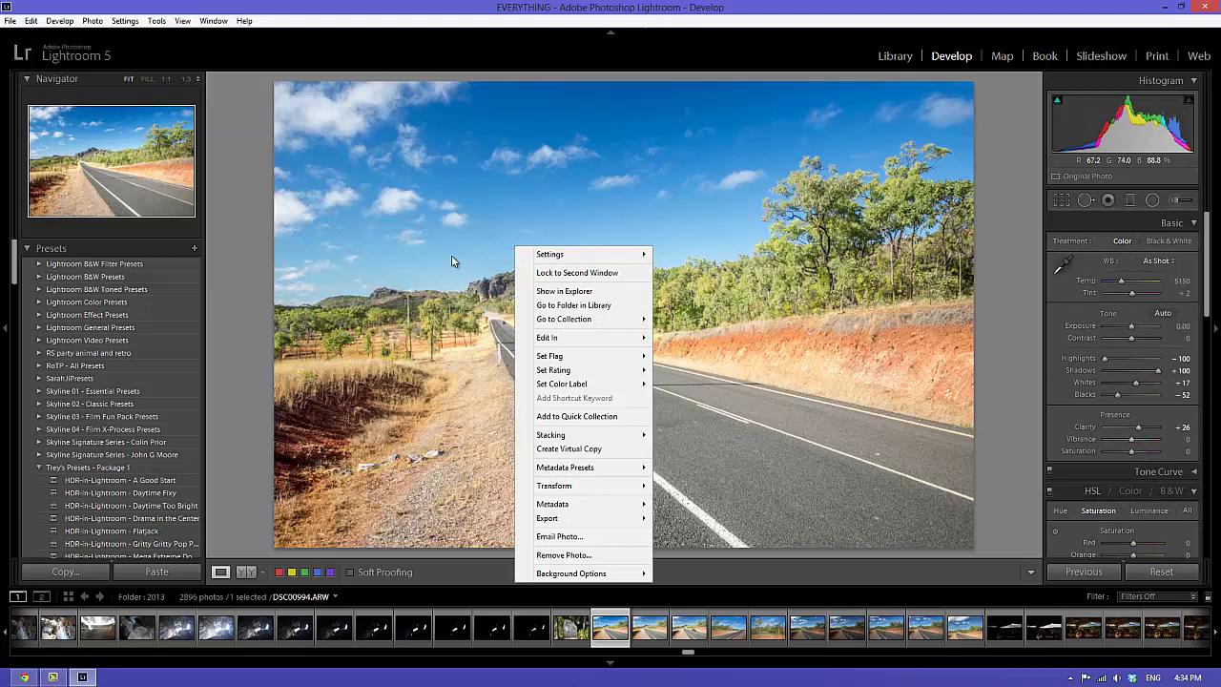
{"action": "mouse_move", "coordinate": [567, 342]}
{"action": "left_click", "coordinate": [703, 338]}
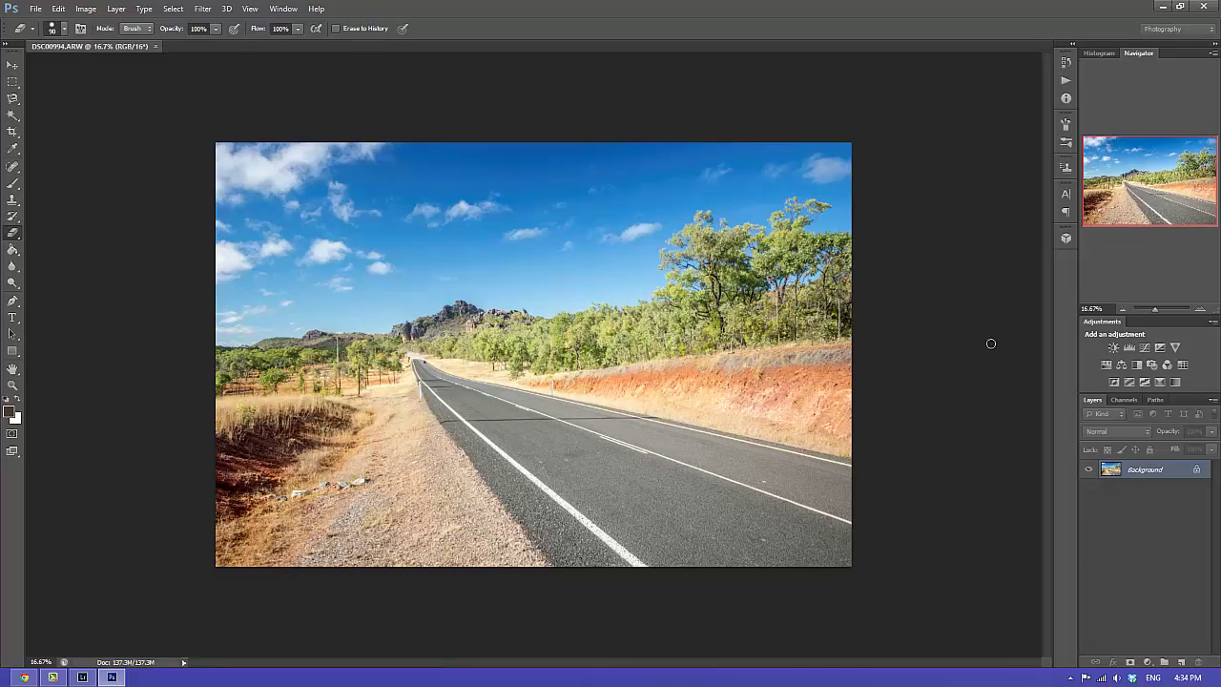
- Add a Hue/Saturation adjustment layer and remove all saturation to turn the photo black and white
{"action": "left_click", "coordinate": [1106, 365]}
{"action": "left_click_drag", "start_coordinate": [1017, 216], "coordinate": [897, 216]}
{"action": "left_click", "coordinate": [1146, 94]}
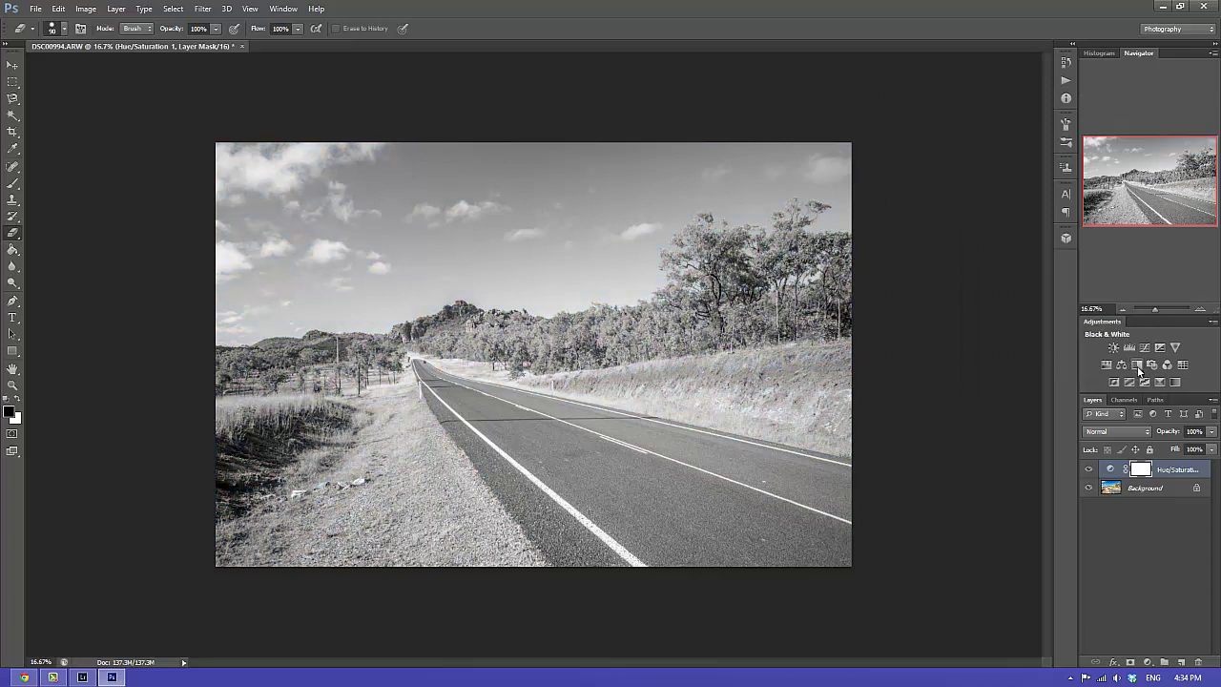
- Try a Black & White adjustment layer with the auto mix and the High Contrast Blue Filter preset, hiding the Hue/Saturation layer
{"action": "left_click", "coordinate": [1136, 364]}
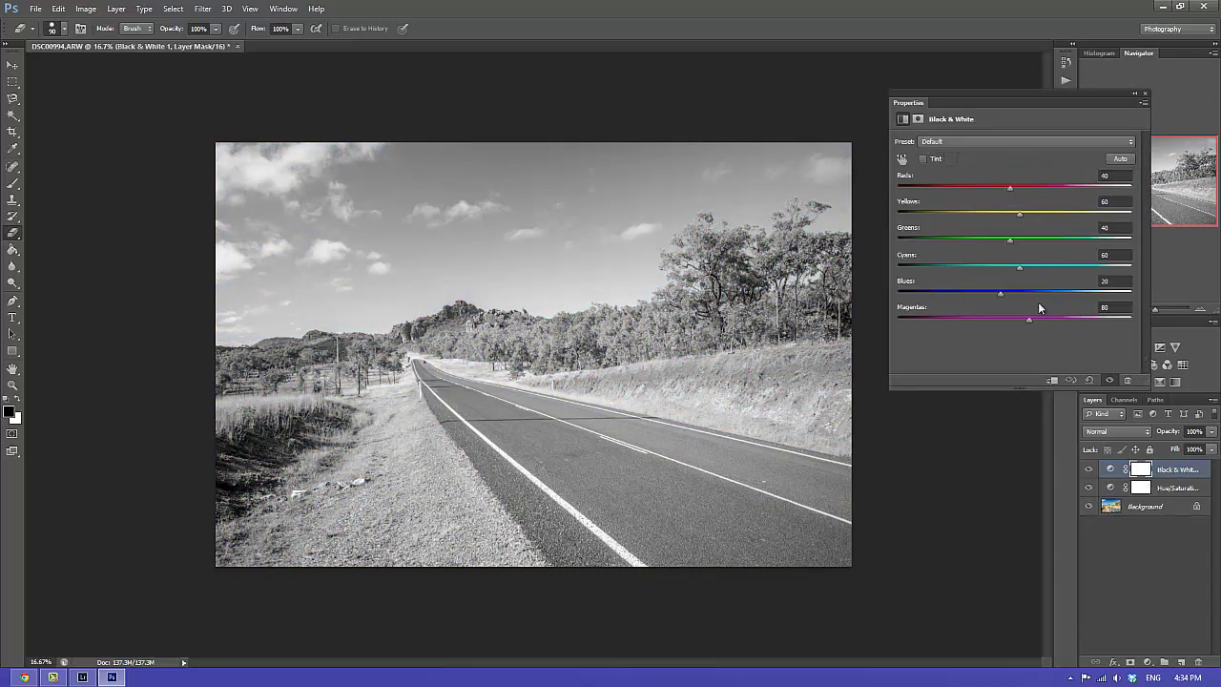
{"action": "left_click", "coordinate": [1121, 159]}
{"action": "left_click", "coordinate": [1082, 141]}
{"action": "left_click", "coordinate": [986, 180]}
{"action": "key", "text": "Down"}
{"action": "key", "text": "Down"}
{"action": "left_click", "coordinate": [1088, 488]}
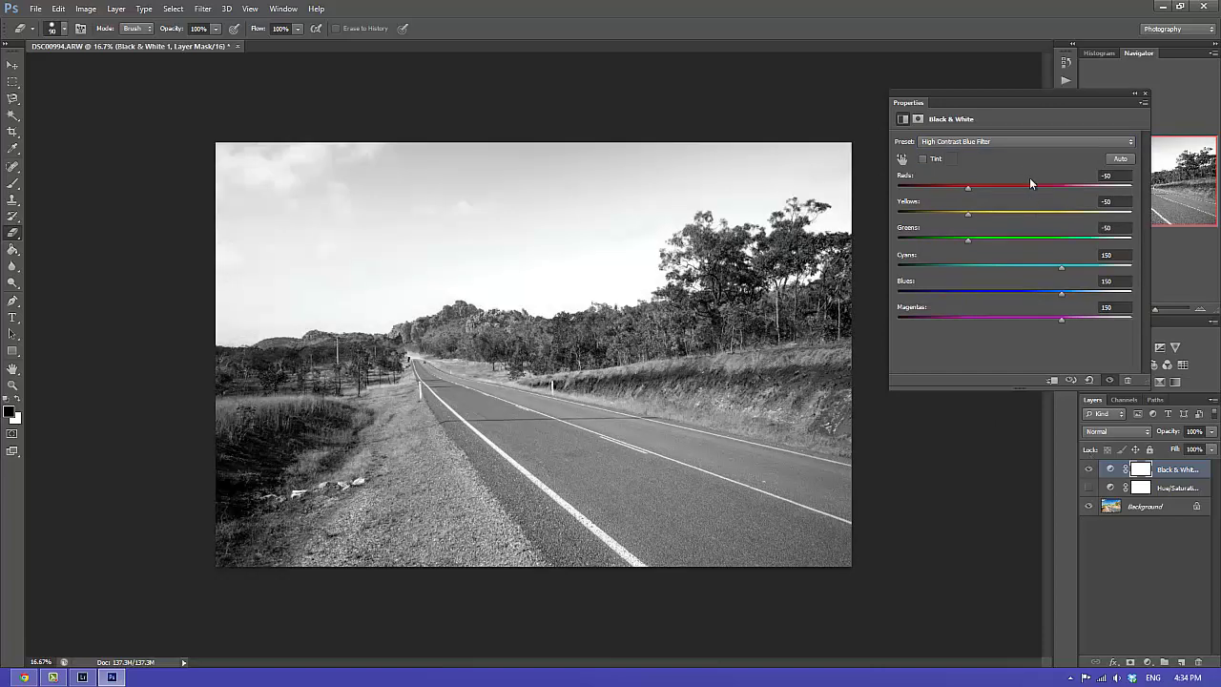
- Try further presets on the Black & White adjustment, from Darker through Lighter to Red Filter
{"action": "key", "text": "Up"}
{"action": "key", "text": "Up"}
{"action": "key", "text": "Up"}
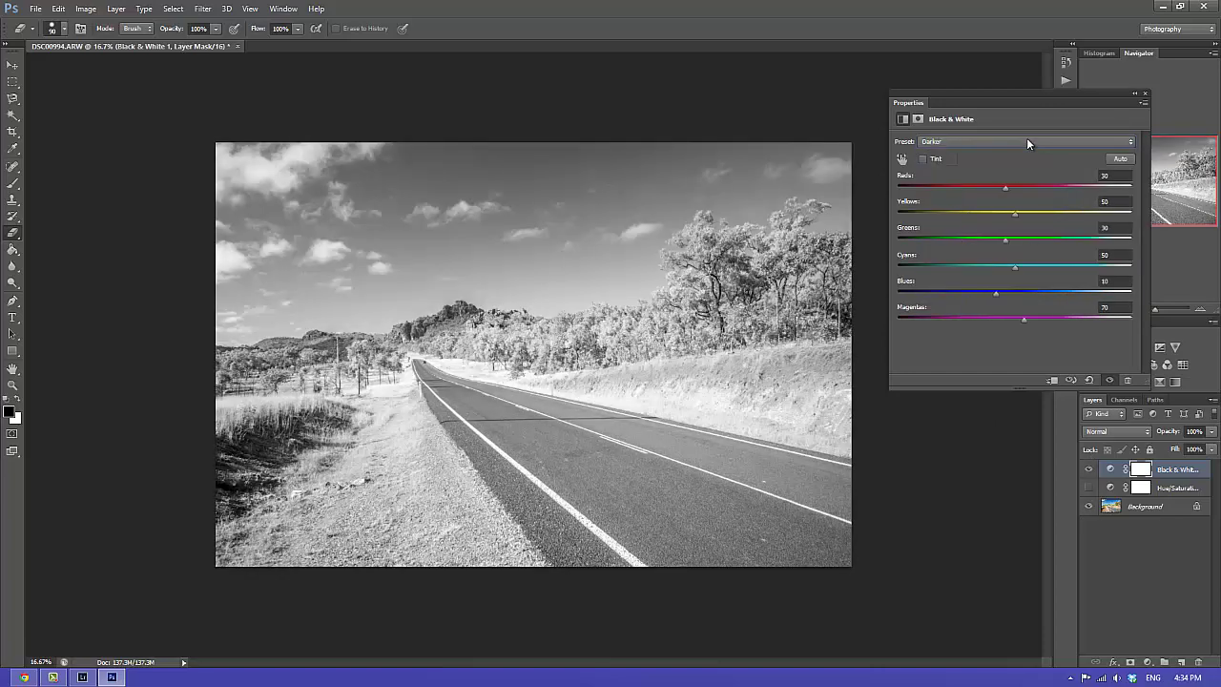
{"action": "key", "text": "Down"}
{"action": "key", "text": "Down"}
{"action": "key", "text": "Down"}
{"action": "key", "text": "Down"}
{"action": "key", "text": "Down"}
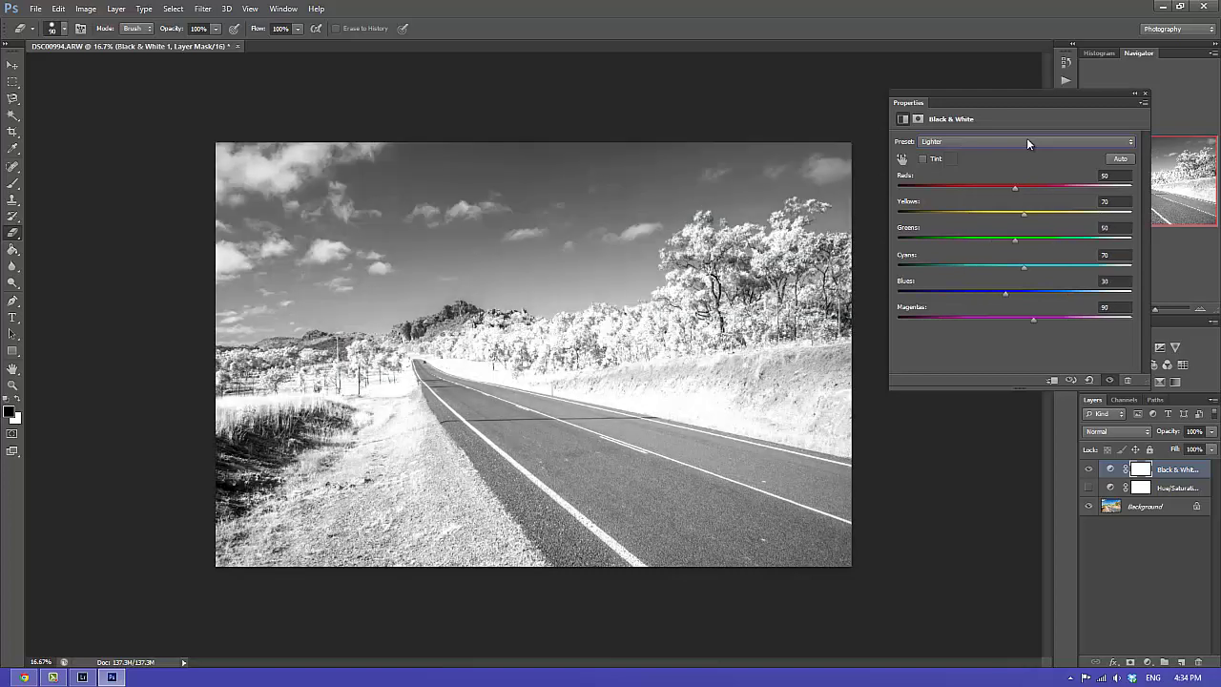
{"action": "key", "text": "Down"}
{"action": "key", "text": "Down"}
{"action": "key", "text": "Down"}
{"action": "key", "text": "Down"}
{"action": "key", "text": "Down"}
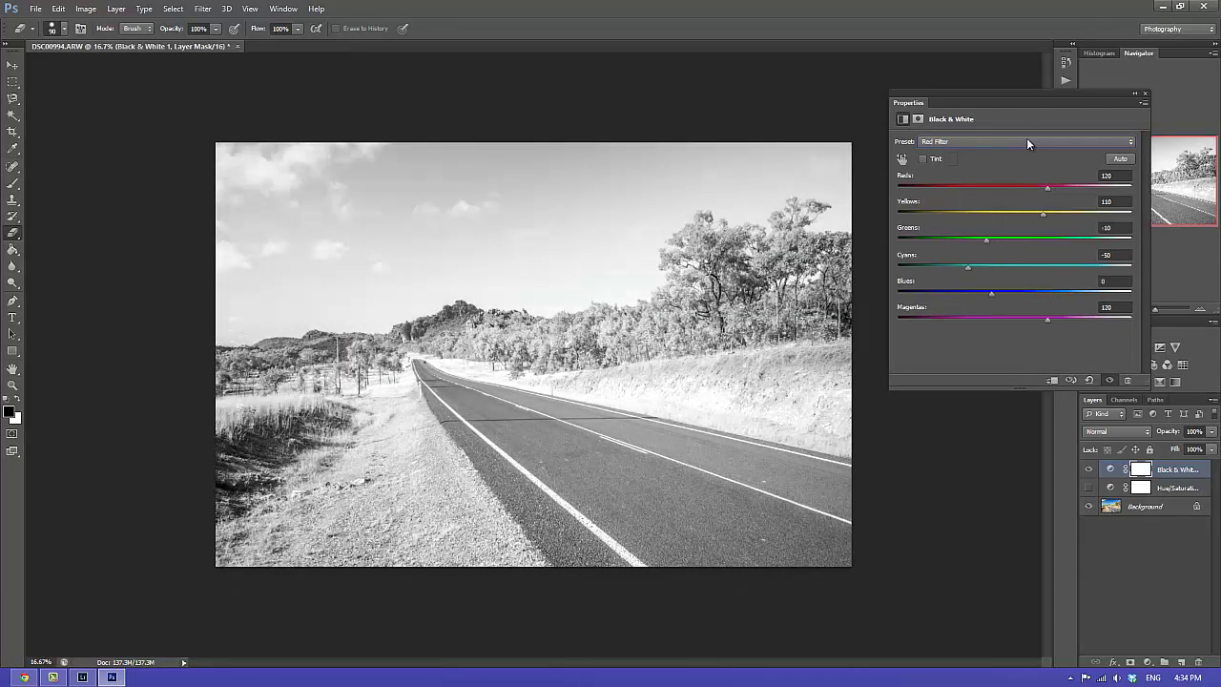
- Delete the Black & White adjustment layer and show the Hue/Saturation layer again
{"action": "left_click", "coordinate": [1143, 96]}
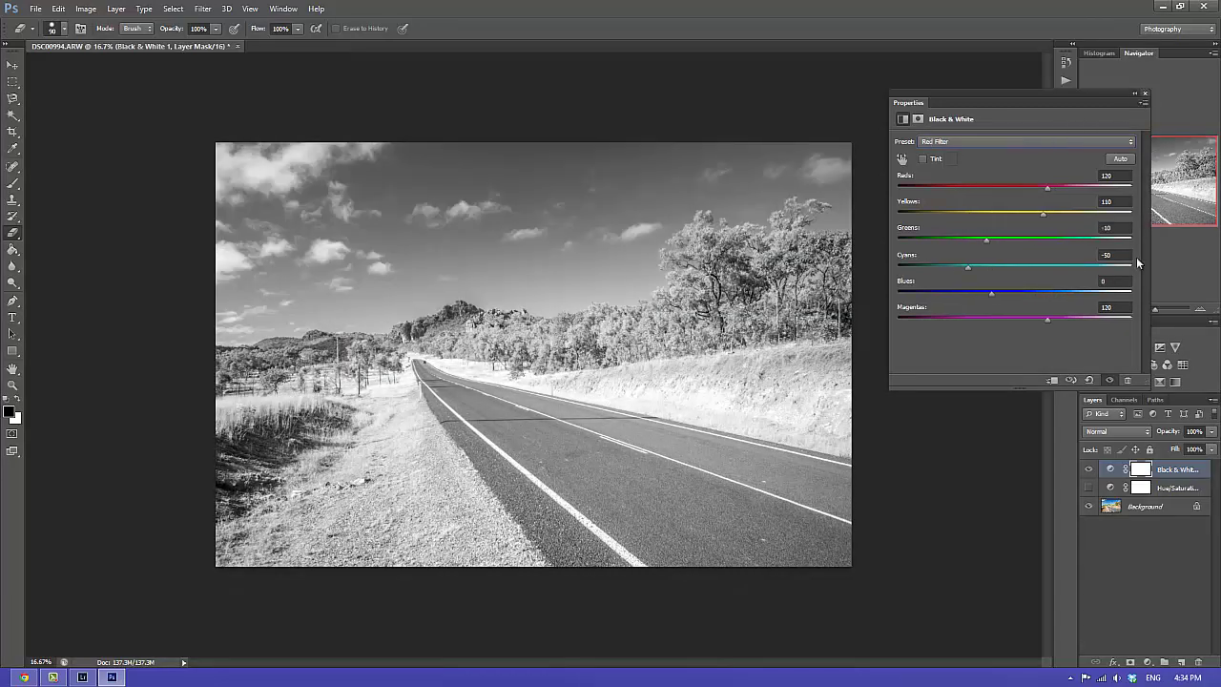
{"action": "left_click", "coordinate": [1088, 468]}
{"action": "left_click_drag", "start_coordinate": [1180, 473], "coordinate": [1199, 661]}
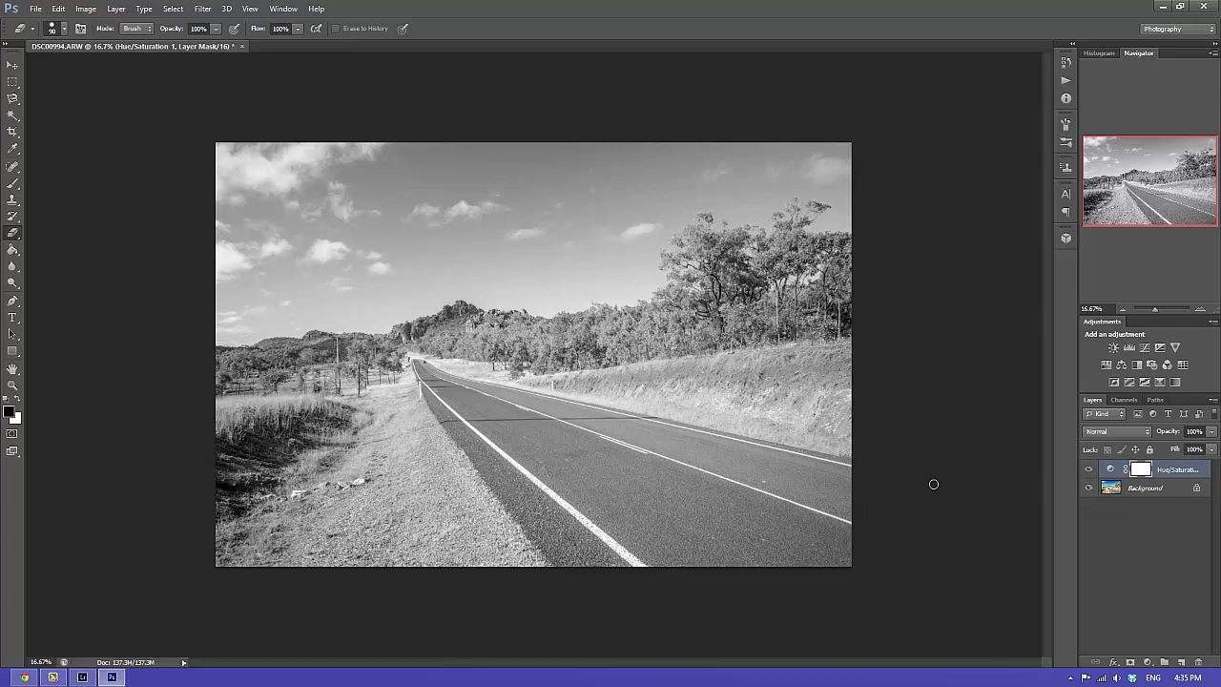
- Stamp the visible black-and-white image into a new layer above Hue/Saturation and check it by toggling the Background's visibility
{"action": "left_click", "coordinate": [1145, 489]}
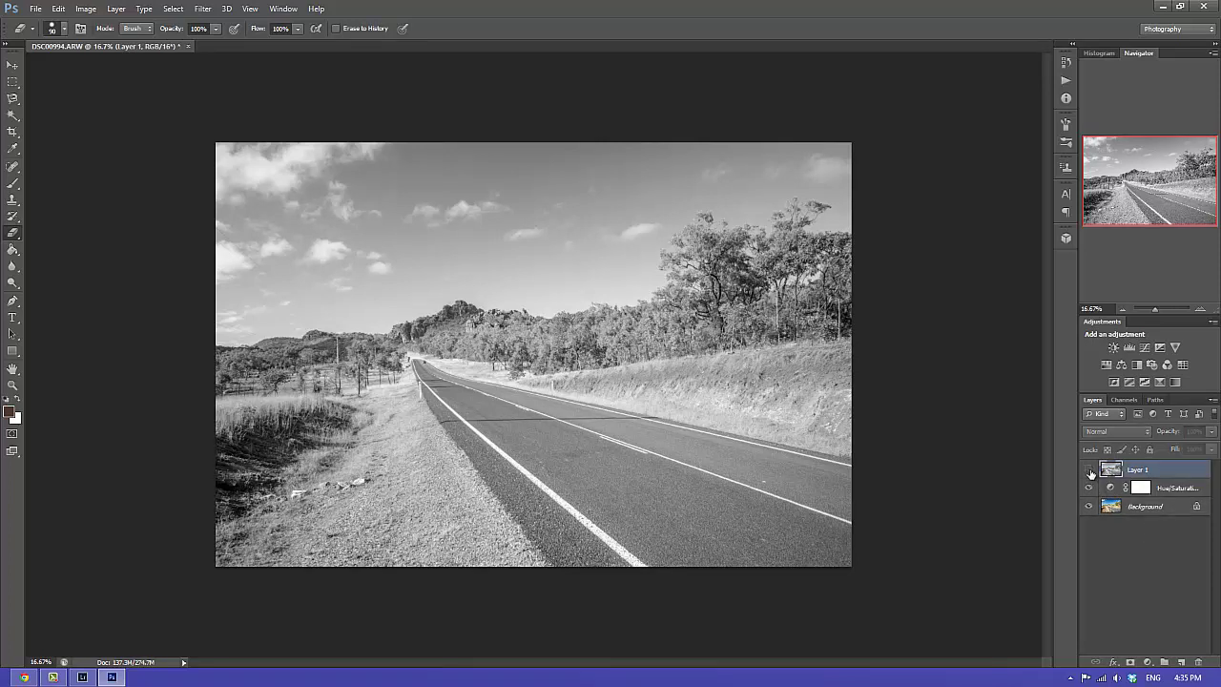
{"action": "left_click", "coordinate": [1089, 505]}
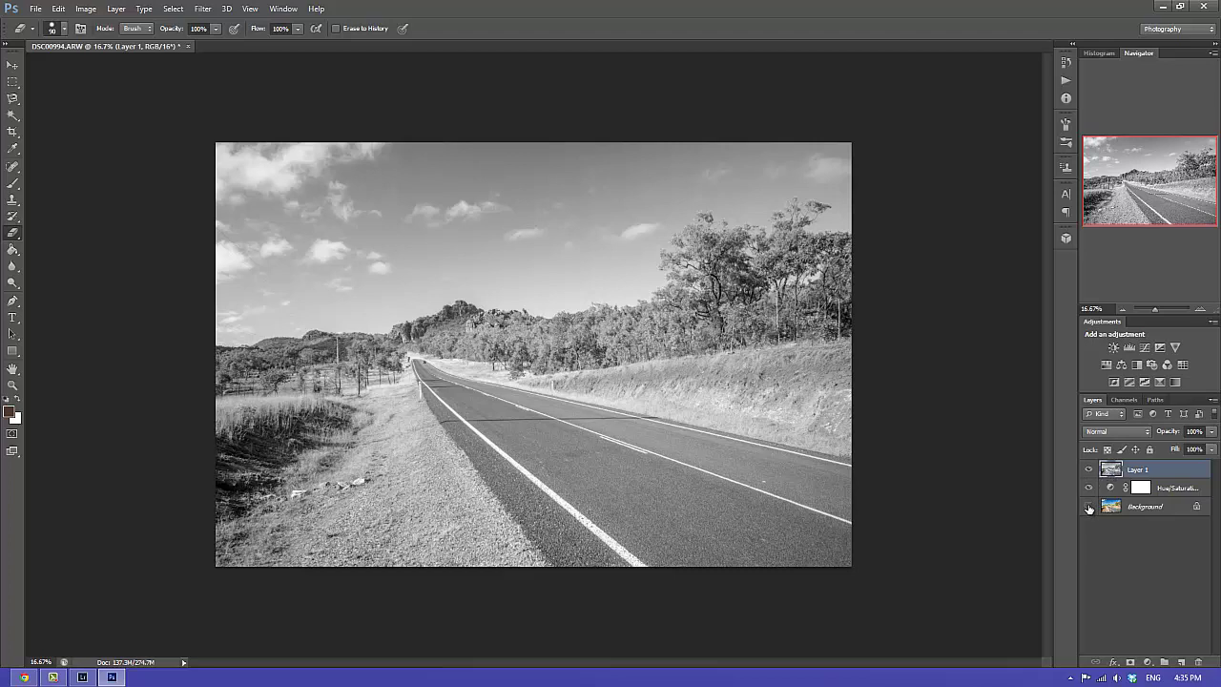
{"action": "left_click", "coordinate": [1088, 505]}
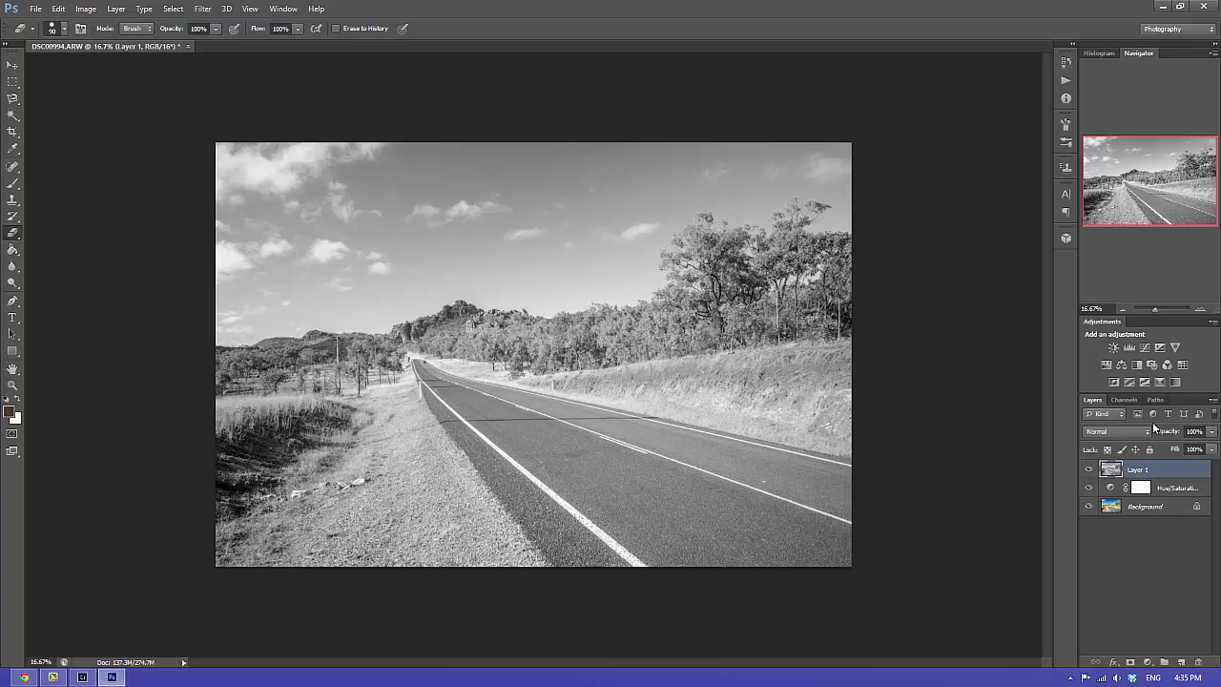
- Duplicate the stamped black-and-white layer and set the copy's blend mode to Multiply
{"action": "left_click", "coordinate": [1138, 433]}
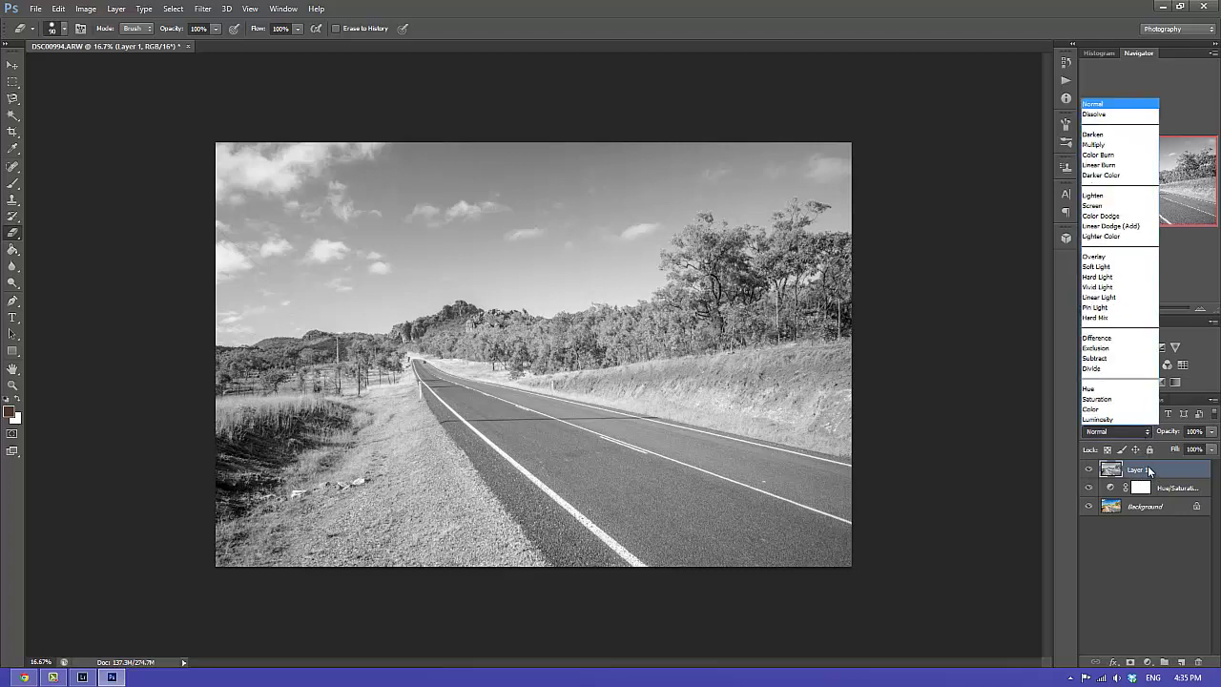
{"action": "left_click", "coordinate": [1149, 470]}
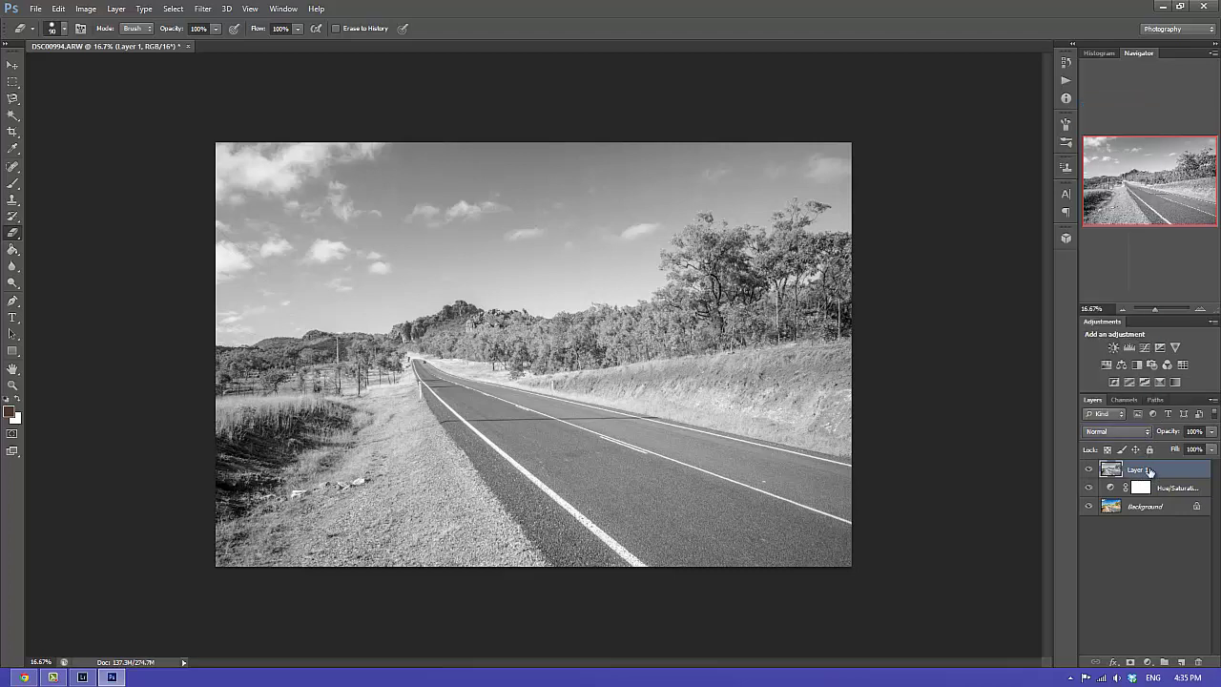
{"action": "key", "text": "ctrl+j"}
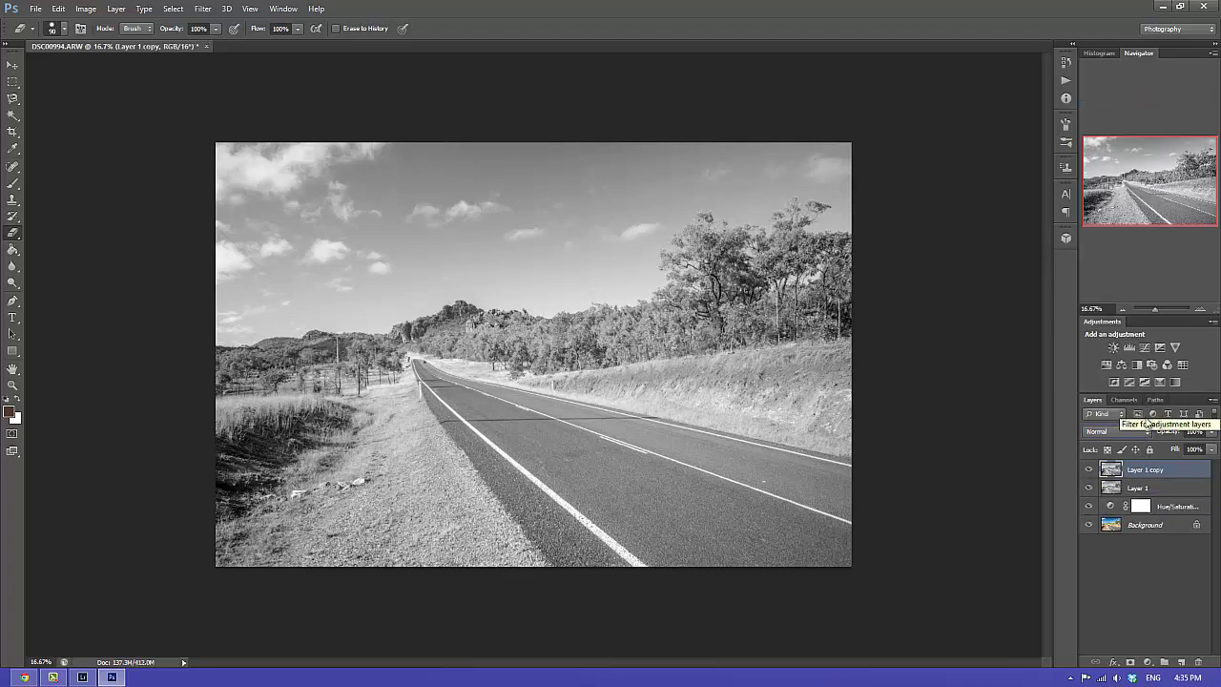
{"action": "left_click", "coordinate": [1141, 434]}
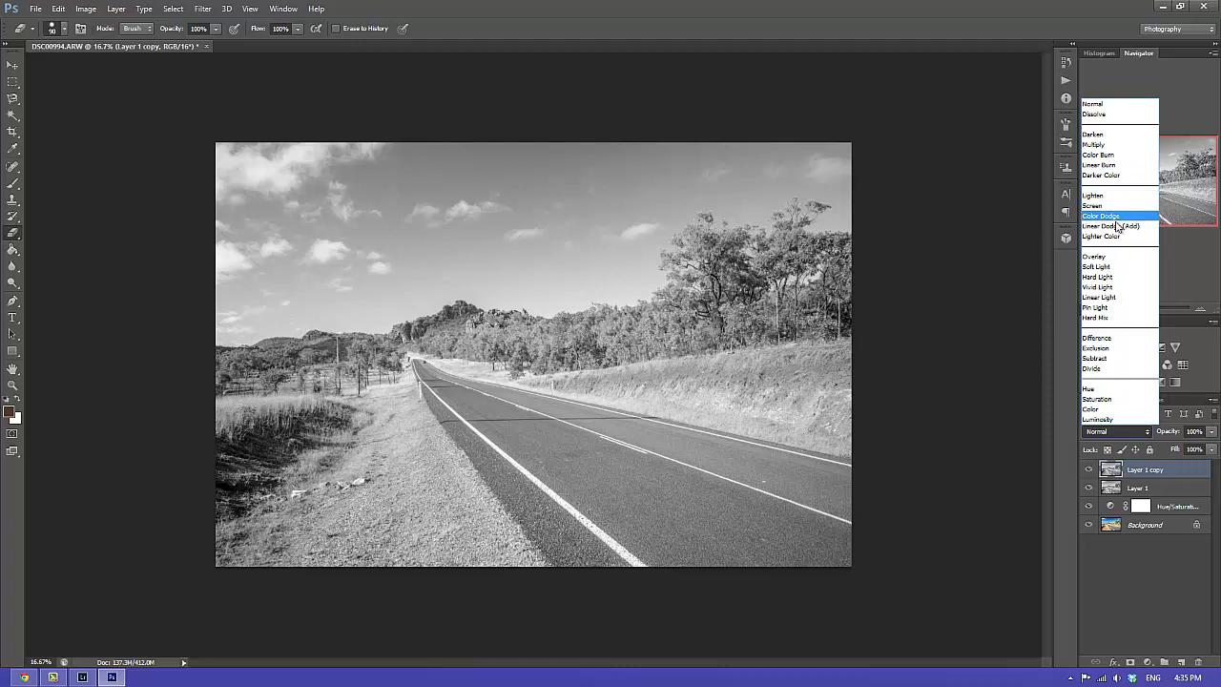
{"action": "left_click", "coordinate": [1109, 145]}
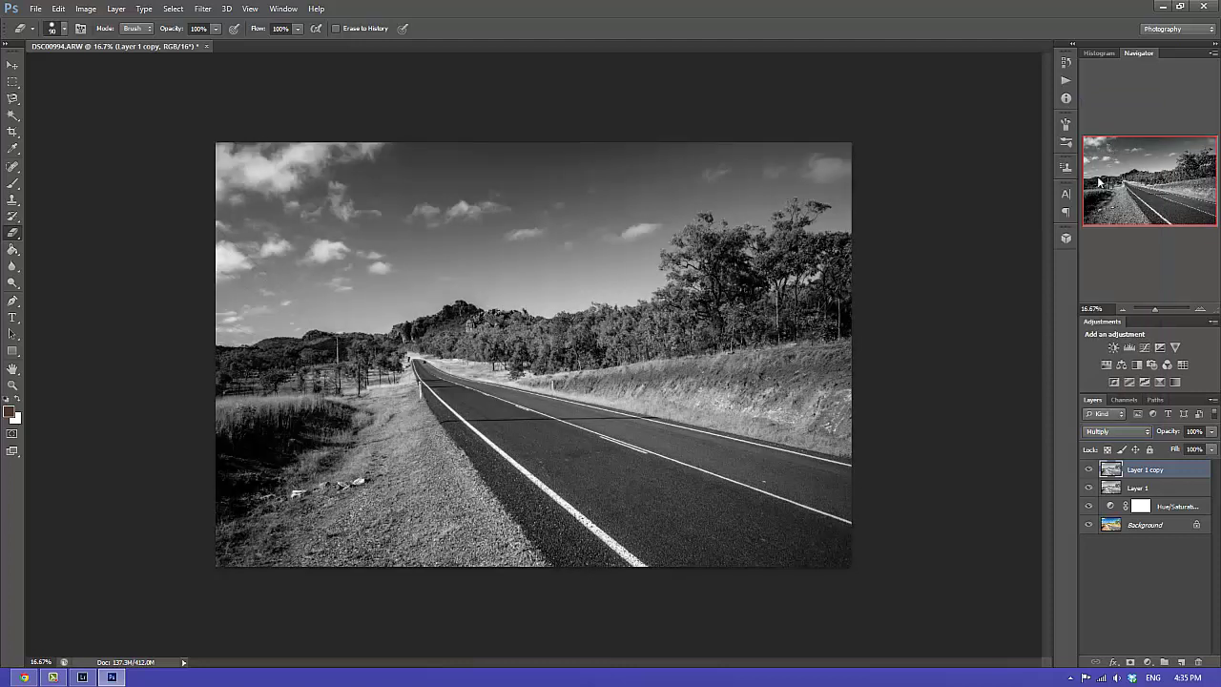
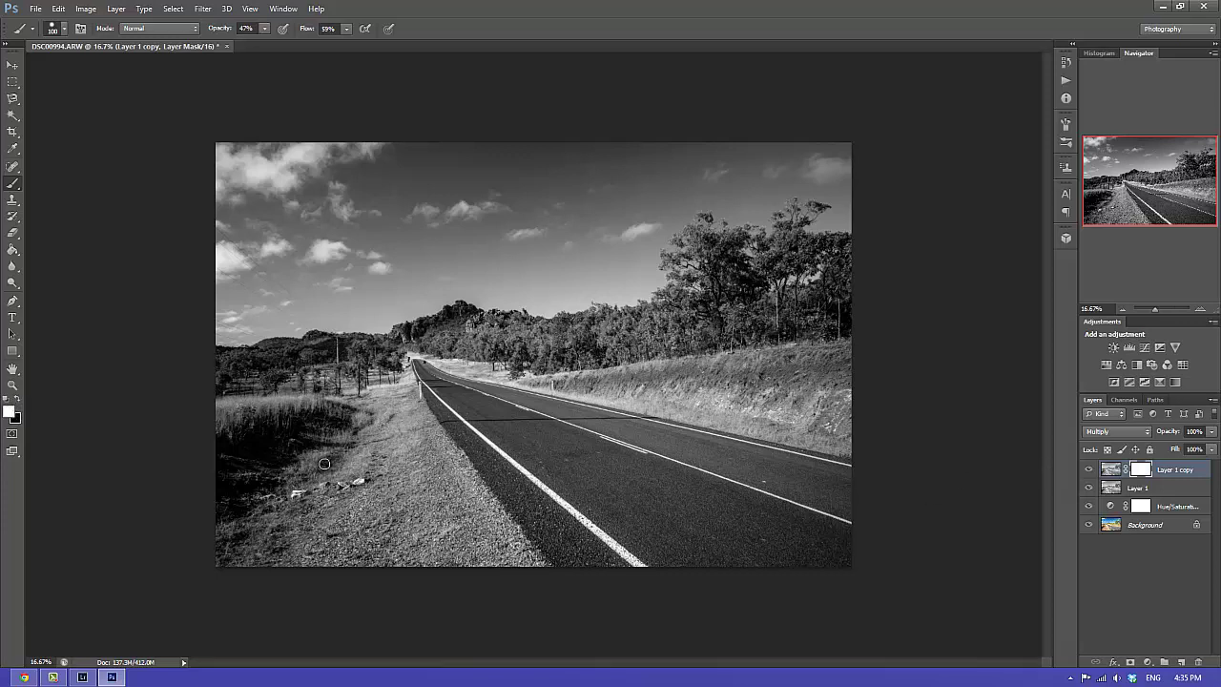
- Prepare a black brush of size 700 with 33% opacity for painting on the Multiply layer's mask
{"action": "key", "text": "x"}
{"action": "key", "text": "bracketright"}
{"action": "key", "text": "bracketright"}
{"action": "key", "text": "bracketright"}
{"action": "key", "text": "bracketright"}
{"action": "key", "text": "bracketright"}
{"action": "key", "text": "bracketright"}
{"action": "key", "text": "bracketright"}
{"action": "key", "text": "bracketright"}
{"action": "type", "text": "33"}
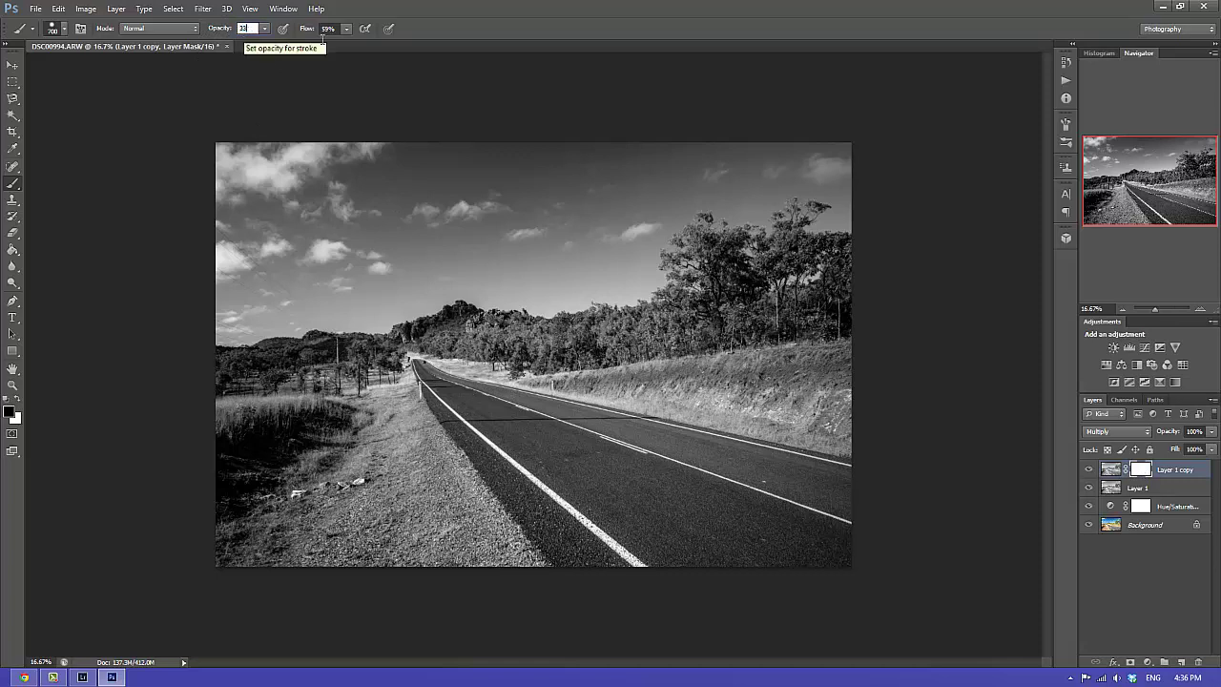
{"action": "left_click", "coordinate": [336, 28]}
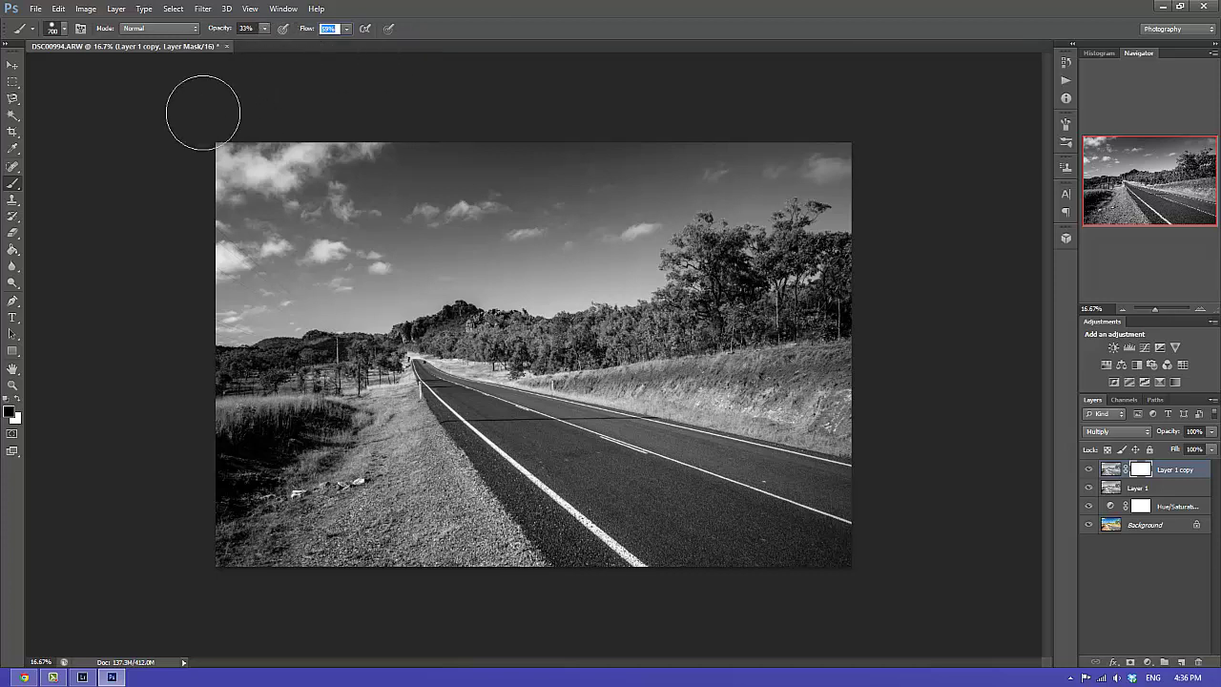
{"action": "key", "text": "Return"}
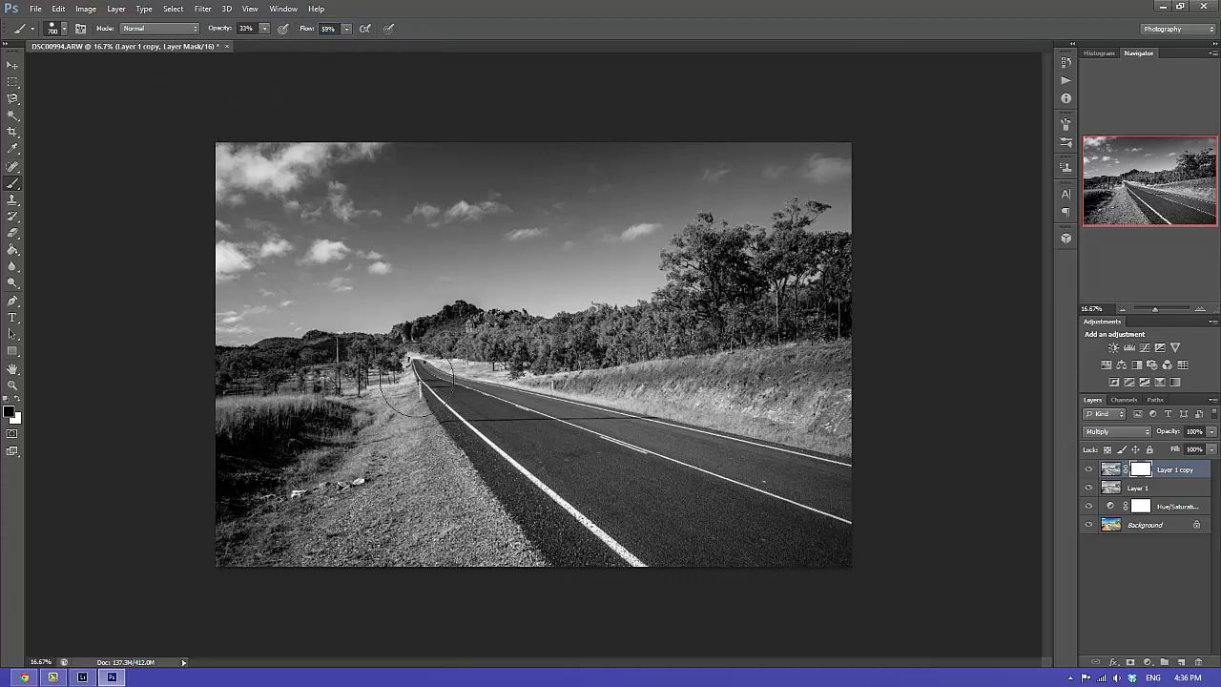
{"action": "left_click_drag", "start_coordinate": [668, 515], "coordinate": [754, 509]}
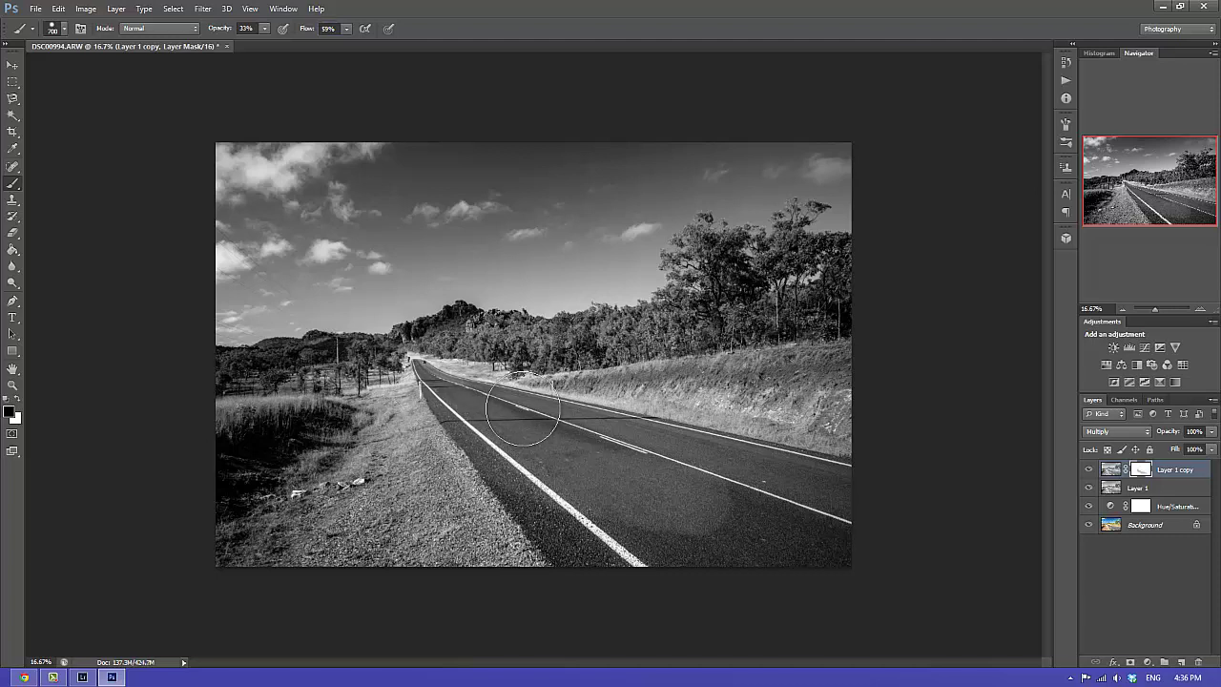
{"action": "right_click", "coordinate": [521, 386]}
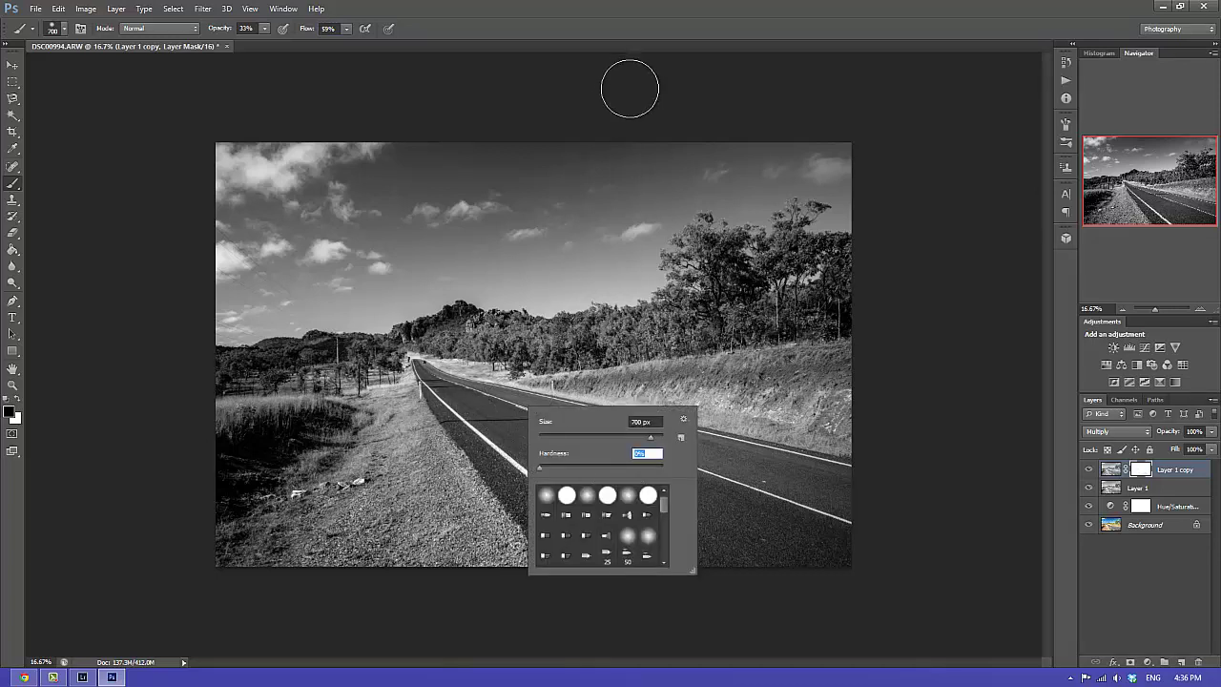
{"action": "key", "text": "Return"}
- Paint black along the road on the Multiply layer's mask, using straight strokes along its edges with a size 400 brush
{"action": "left_click_drag", "start_coordinate": [527, 399], "coordinate": [439, 378]}
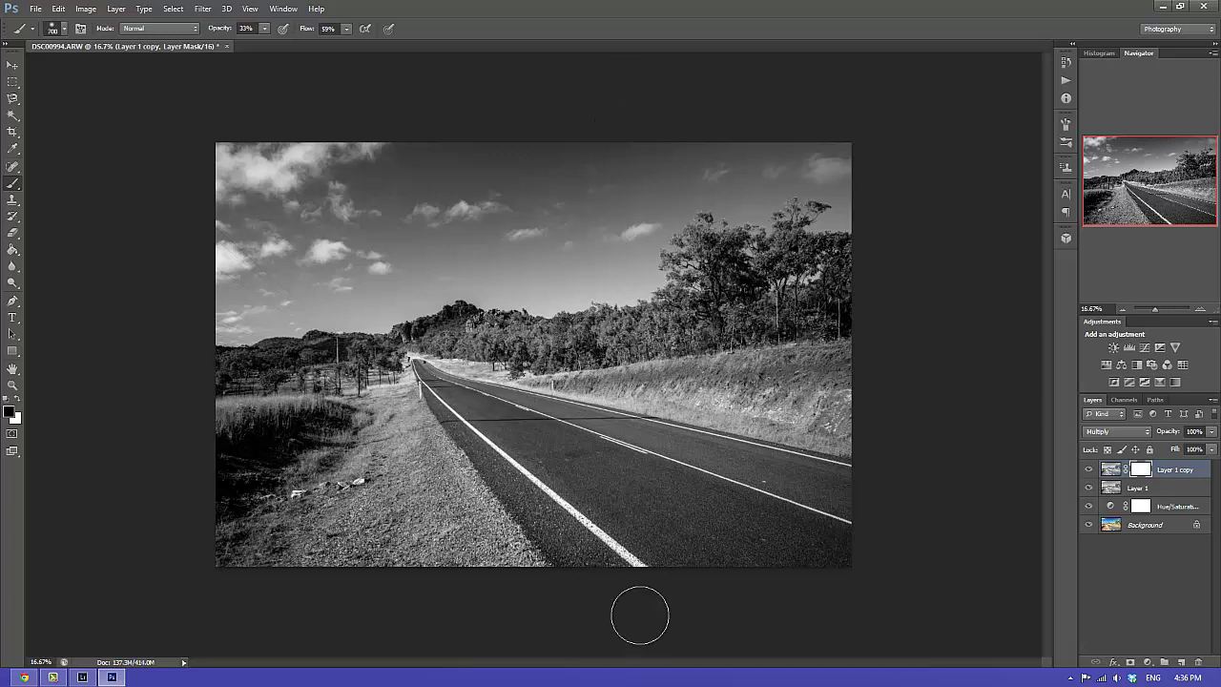
{"action": "key", "text": "bracketleft"}
{"action": "key", "text": "bracketleft"}
{"action": "key", "text": "bracketleft"}
{"action": "key", "text": "bracketleft"}
{"action": "key", "text": "bracketleft"}
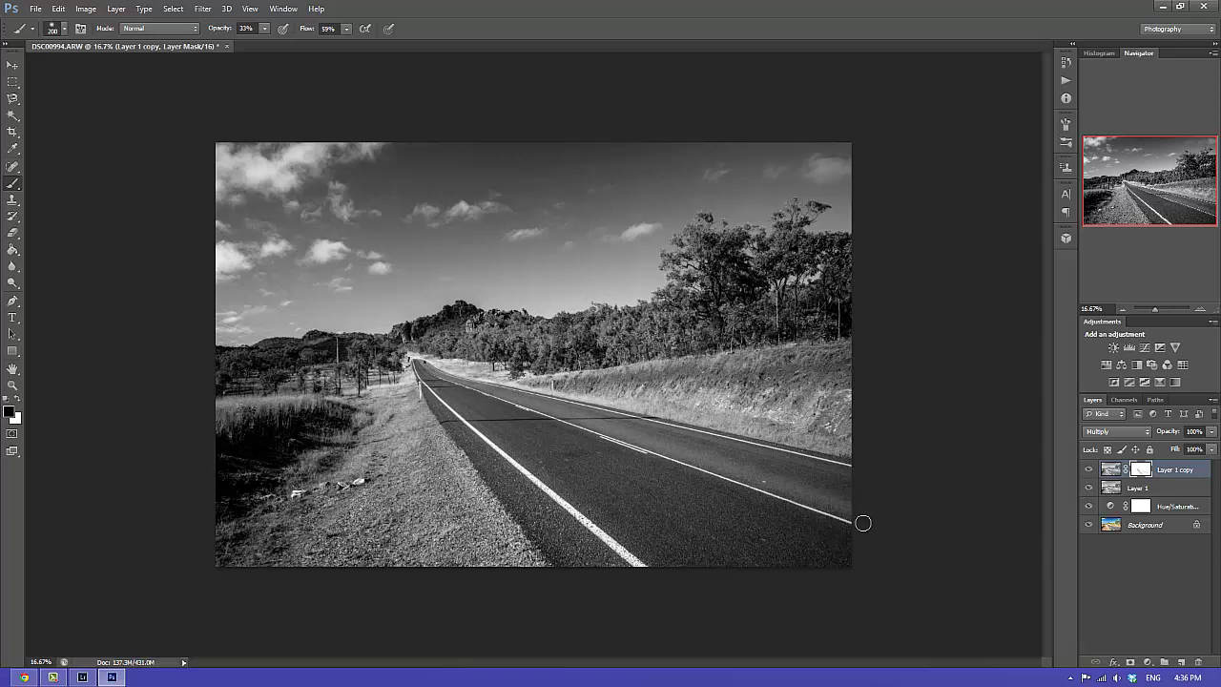
{"action": "key", "text": "bracketright"}
{"action": "key", "text": "bracketright"}
{"action": "left_click", "coordinate": [425, 366], "text": "shift"}
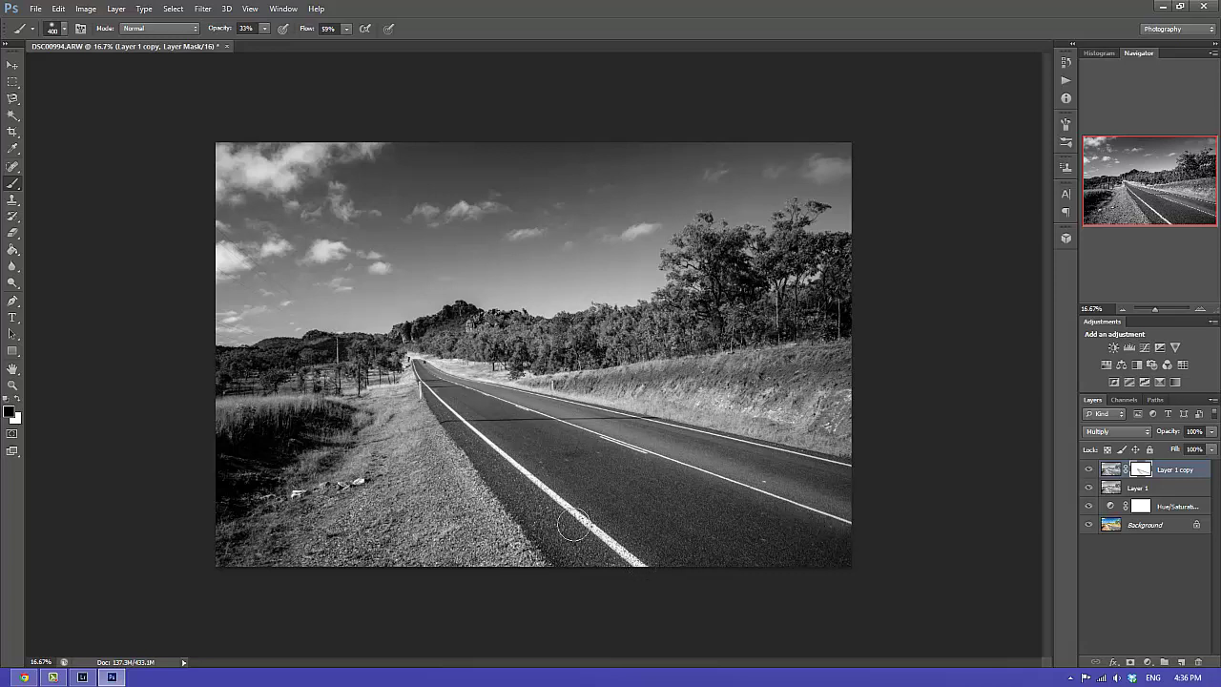
{"action": "left_click", "coordinate": [420, 373], "text": "shift"}
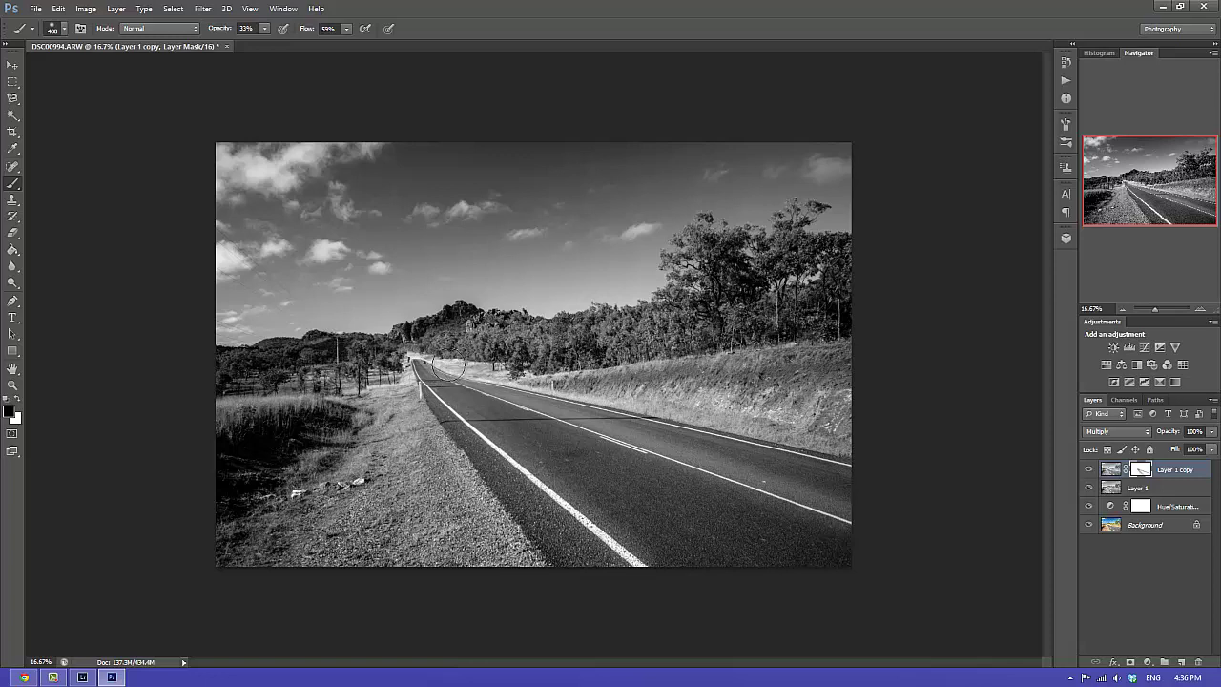
{"action": "left_click", "coordinate": [840, 457], "text": "shift"}
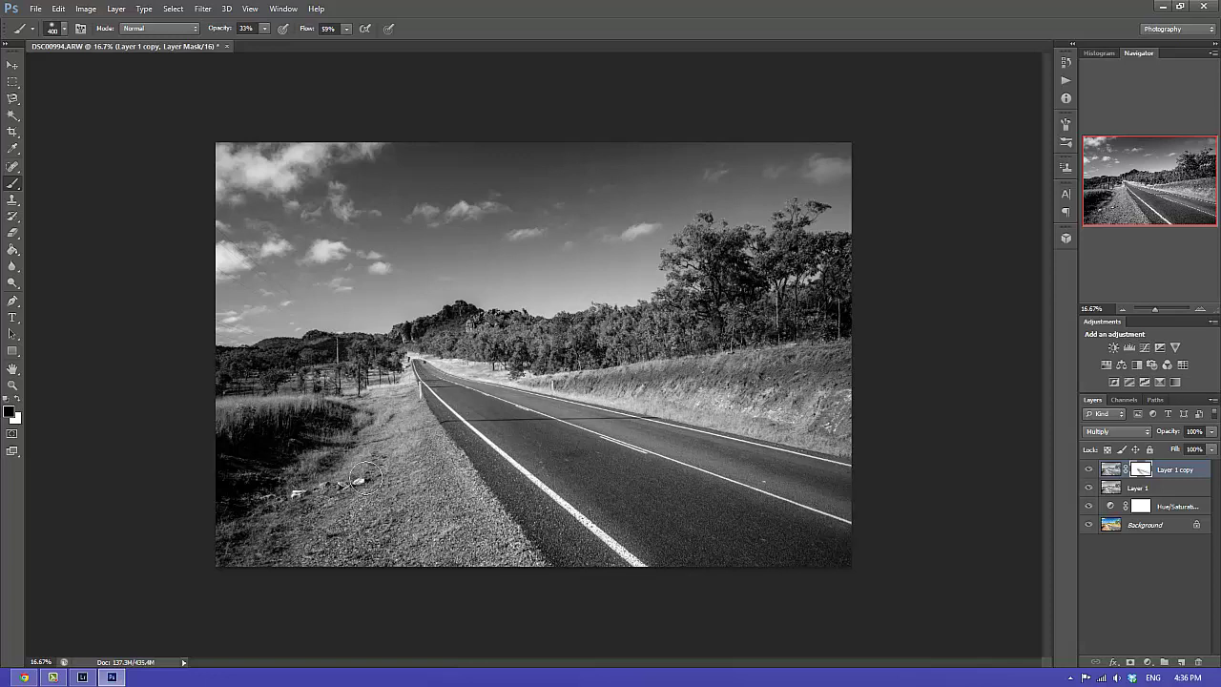
- Mask the gravel verge and the road surface with a size 600 brush, and compare by toggling the Multiply layer's visibility
{"action": "mouse_move", "coordinate": [272, 515]}
{"action": "left_mouse_down"}
{"action": "mouse_move", "coordinate": [326, 458]}
{"action": "mouse_move", "coordinate": [342, 482]}
{"action": "mouse_move", "coordinate": [316, 508]}
{"action": "mouse_move", "coordinate": [367, 472]}
{"action": "mouse_move", "coordinate": [343, 491]}
{"action": "left_mouse_up"}
{"action": "key", "text": "bracketright"}
{"action": "key", "text": "bracketright"}
{"action": "key", "text": "bracketright"}
{"action": "key", "text": "bracketright"}
{"action": "key", "text": "bracketright"}
{"action": "key", "text": "bracketright"}
{"action": "key", "text": "bracketleft"}
{"action": "key", "text": "bracketleft"}
{"action": "key", "text": "bracketleft"}
{"action": "key", "text": "bracketleft"}
{"action": "key", "text": "bracketleft"}
{"action": "key", "text": "bracketright"}
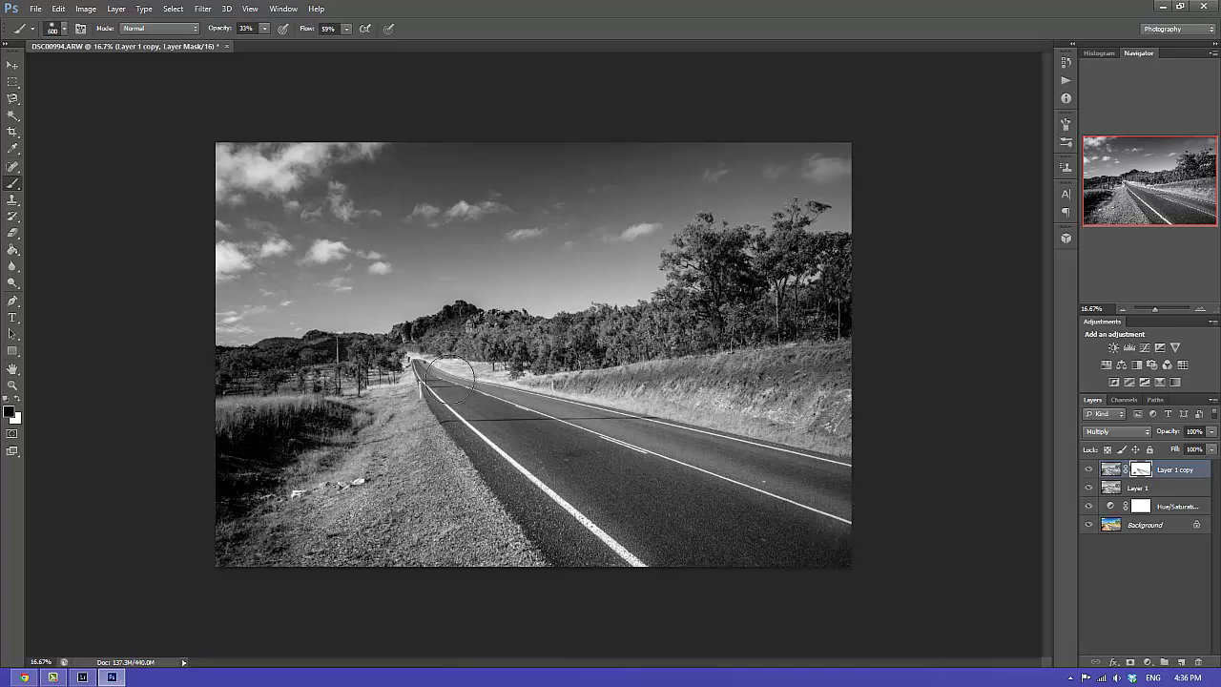
{"action": "left_click_drag", "start_coordinate": [439, 368], "coordinate": [806, 517]}
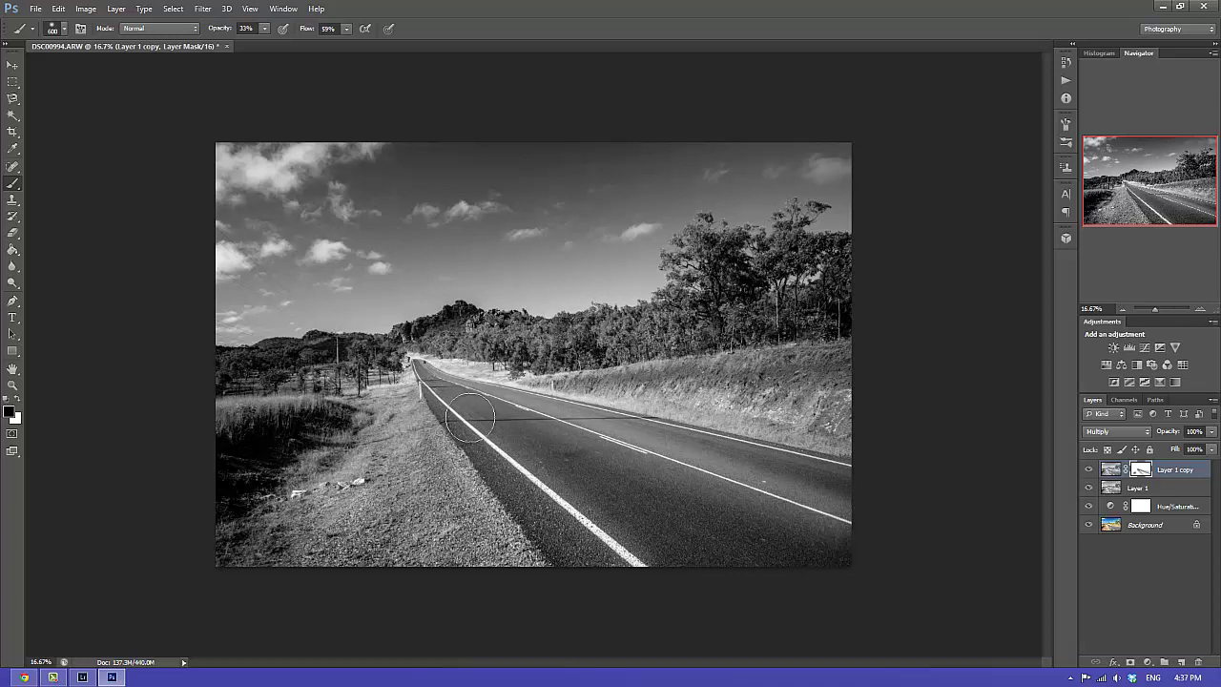
{"action": "left_click", "coordinate": [1089, 470]}
{"action": "left_click", "coordinate": [1089, 470]}
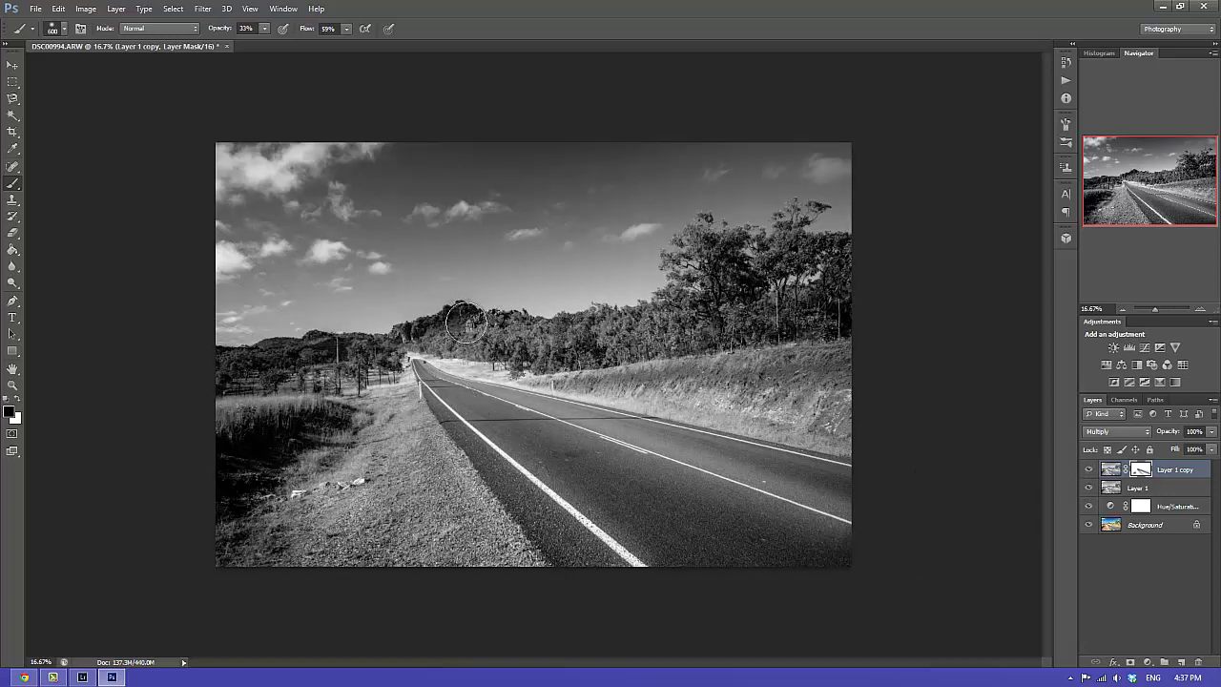
- Paint black over the distant hill and the far trees beside the grass field with a size 400 brush
{"action": "key", "text": "bracketleft"}
{"action": "key", "text": "bracketleft"}
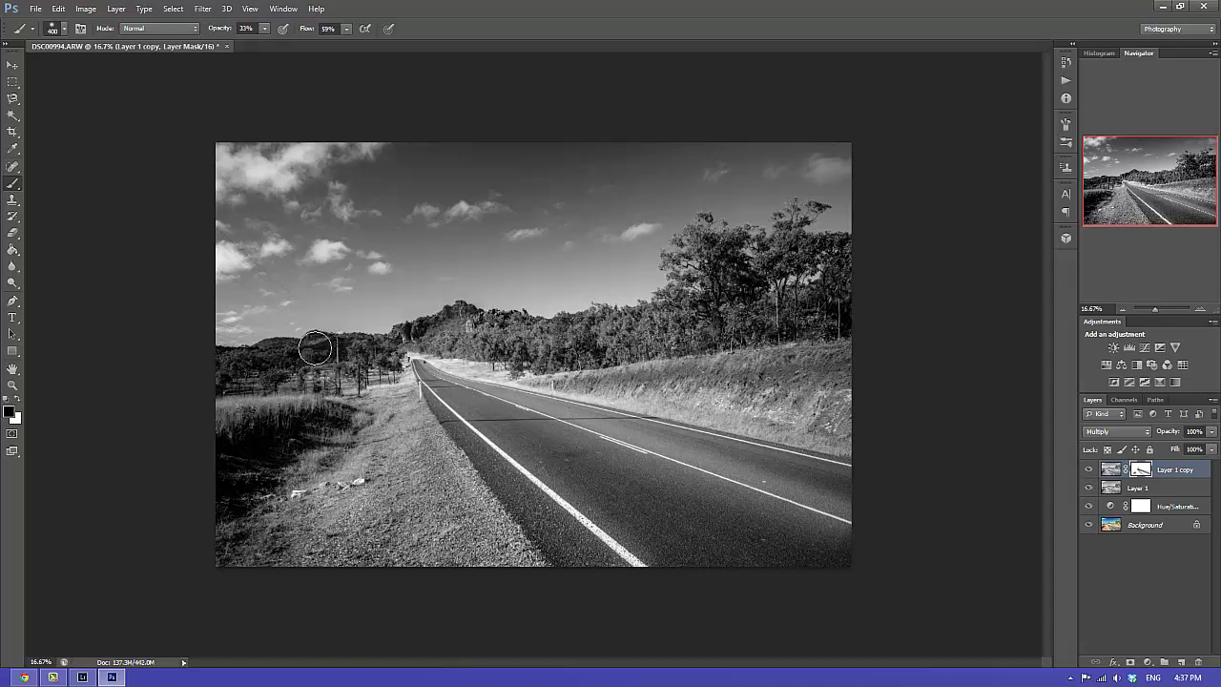
{"action": "left_click_drag", "start_coordinate": [321, 350], "coordinate": [332, 381]}
- Paint black over the tall trees and the grassy embankment on the mask with a size 600 brush
{"action": "key", "text": "bracketright"}
{"action": "key", "text": "bracketright"}
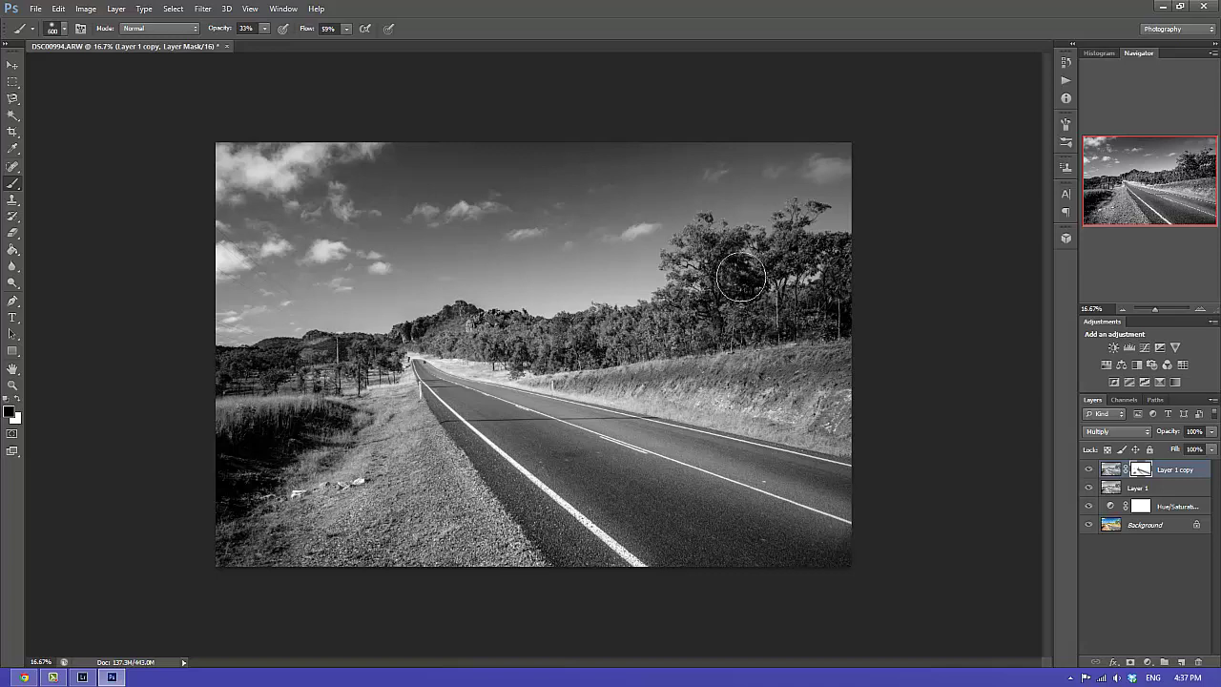
{"action": "left_click_drag", "start_coordinate": [734, 275], "coordinate": [723, 319]}
{"action": "mouse_move", "coordinate": [751, 391]}
{"action": "left_mouse_down"}
{"action": "mouse_move", "coordinate": [796, 380]}
{"action": "mouse_move", "coordinate": [778, 385]}
{"action": "mouse_move", "coordinate": [791, 389]}
{"action": "mouse_move", "coordinate": [752, 428]}
{"action": "mouse_move", "coordinate": [777, 379]}
{"action": "left_mouse_up"}
- Paint black along the tree line with a size 400 brush and over the tall trees' lower part with size 300
{"action": "key", "text": "bracketleft"}
{"action": "key", "text": "bracketleft"}
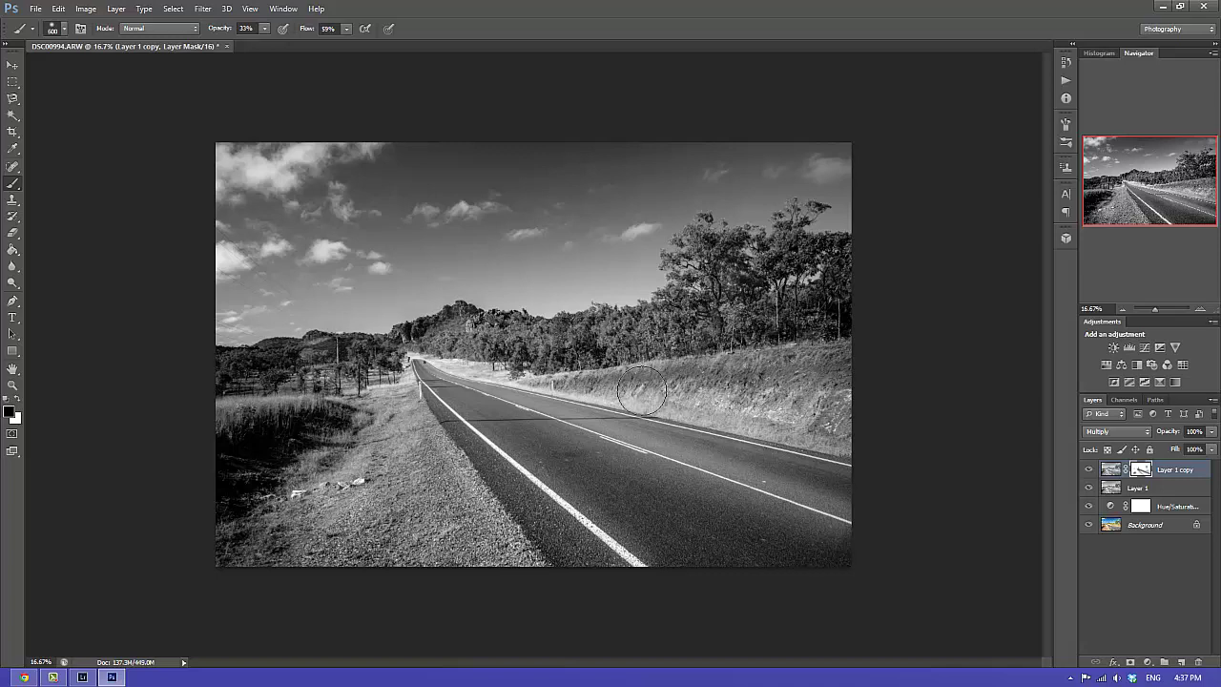
{"action": "mouse_move", "coordinate": [570, 348]}
{"action": "left_mouse_down"}
{"action": "mouse_move", "coordinate": [439, 324]}
{"action": "mouse_move", "coordinate": [346, 360]}
{"action": "mouse_move", "coordinate": [325, 349]}
{"action": "mouse_move", "coordinate": [391, 341]}
{"action": "mouse_move", "coordinate": [319, 344]}
{"action": "mouse_move", "coordinate": [261, 378]}
{"action": "mouse_move", "coordinate": [360, 393]}
{"action": "mouse_move", "coordinate": [439, 358]}
{"action": "mouse_move", "coordinate": [411, 361]}
{"action": "mouse_move", "coordinate": [495, 352]}
{"action": "mouse_move", "coordinate": [358, 352]}
{"action": "left_mouse_up"}
{"action": "key", "text": "bracketleft"}
{"action": "mouse_move", "coordinate": [687, 303]}
{"action": "left_mouse_down"}
{"action": "mouse_move", "coordinate": [711, 244]}
{"action": "mouse_move", "coordinate": [826, 221]}
{"action": "mouse_move", "coordinate": [822, 349]}
{"action": "left_mouse_up"}
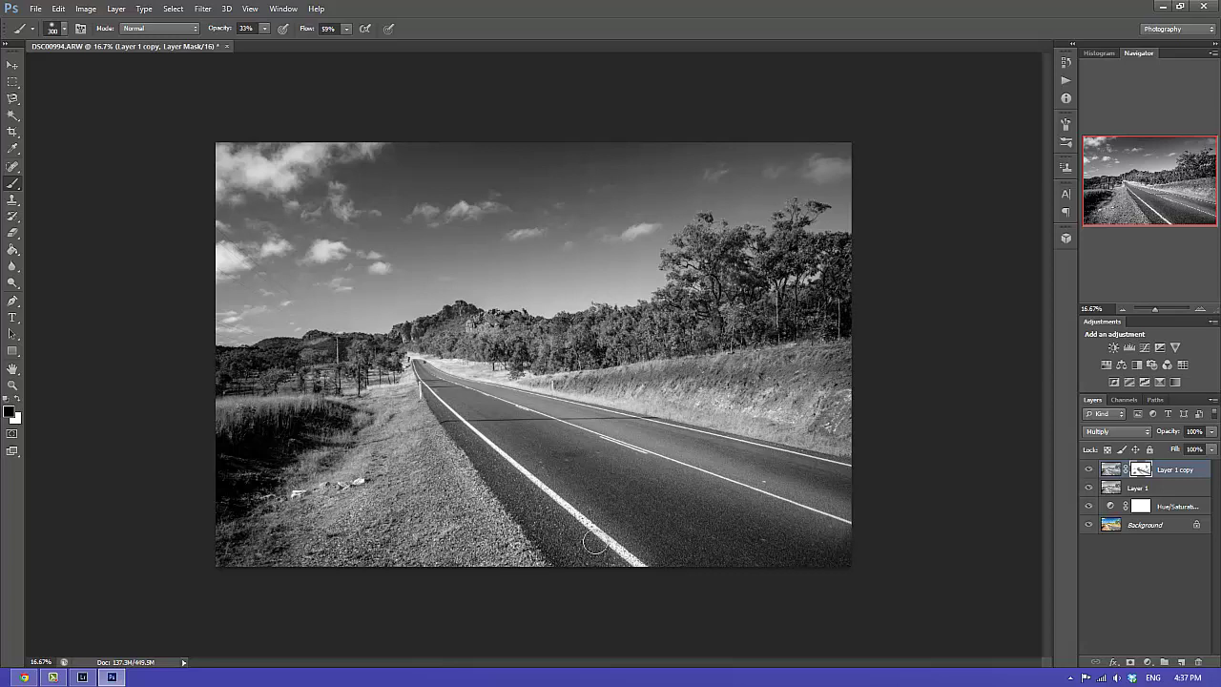
- Paint black along the road's near edge and white edge line on the mask with a size 400 brush
{"action": "key", "text": "bracketright"}
{"action": "mouse_move", "coordinate": [429, 403]}
{"action": "left_mouse_down"}
{"action": "mouse_move", "coordinate": [616, 567]}
{"action": "mouse_move", "coordinate": [572, 567]}
{"action": "mouse_move", "coordinate": [442, 402]}
{"action": "mouse_move", "coordinate": [420, 395]}
{"action": "left_mouse_up"}
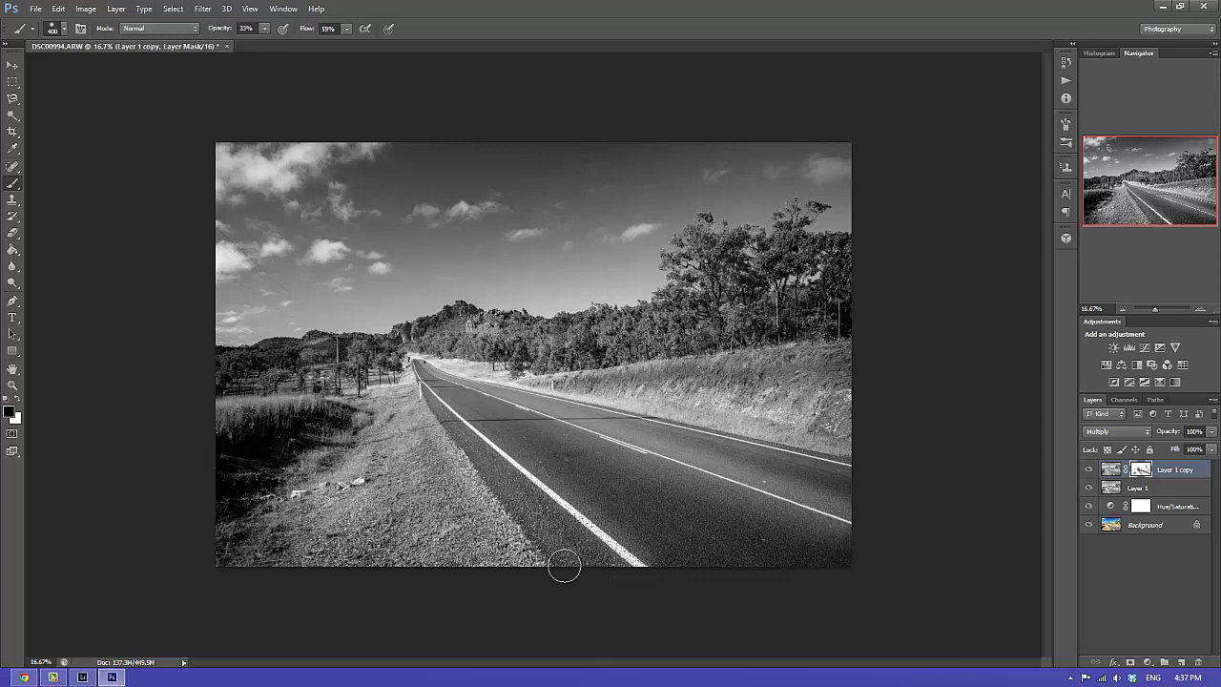
{"action": "mouse_move", "coordinate": [563, 566]}
{"action": "left_mouse_down"}
{"action": "mouse_move", "coordinate": [417, 388]}
{"action": "mouse_move", "coordinate": [475, 494]}
{"action": "mouse_move", "coordinate": [623, 569]}
{"action": "mouse_move", "coordinate": [421, 395]}
{"action": "mouse_move", "coordinate": [582, 560]}
{"action": "mouse_move", "coordinate": [638, 556]}
{"action": "left_mouse_up"}
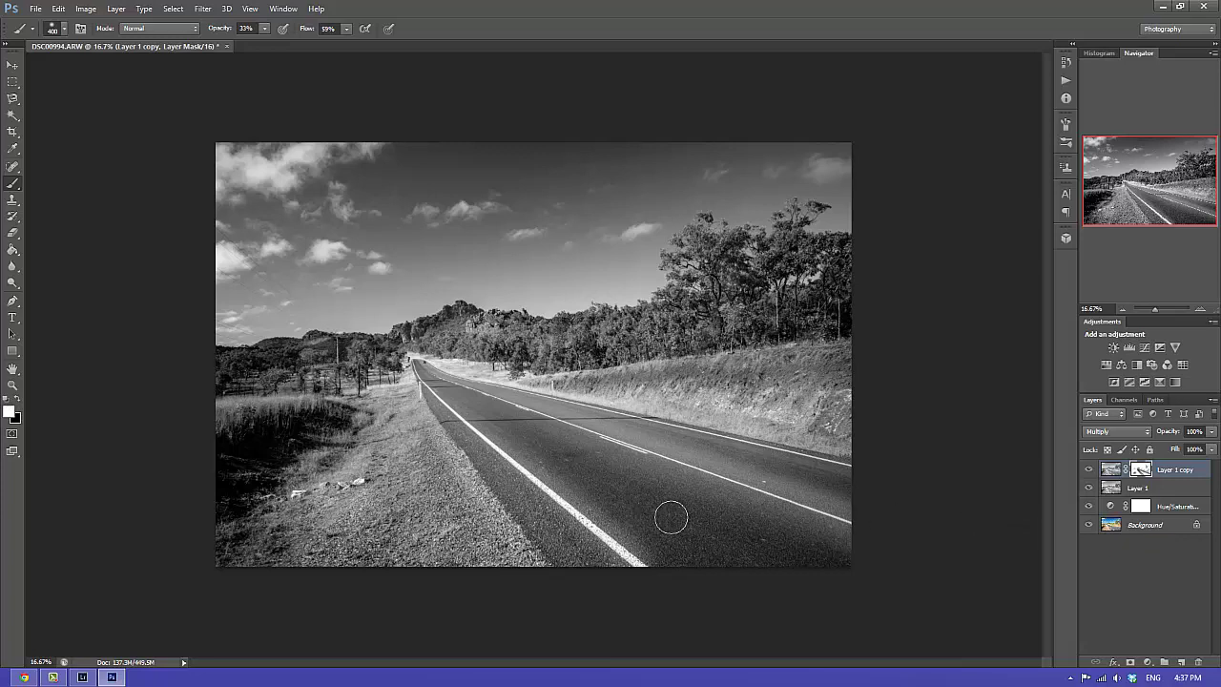
- Set a black brush of size 150 and compare the masking result by toggling the Multiply layer's visibility
{"action": "key", "text": "bracketright"}
{"action": "key", "text": "bracketright"}
{"action": "key", "text": "bracketright"}
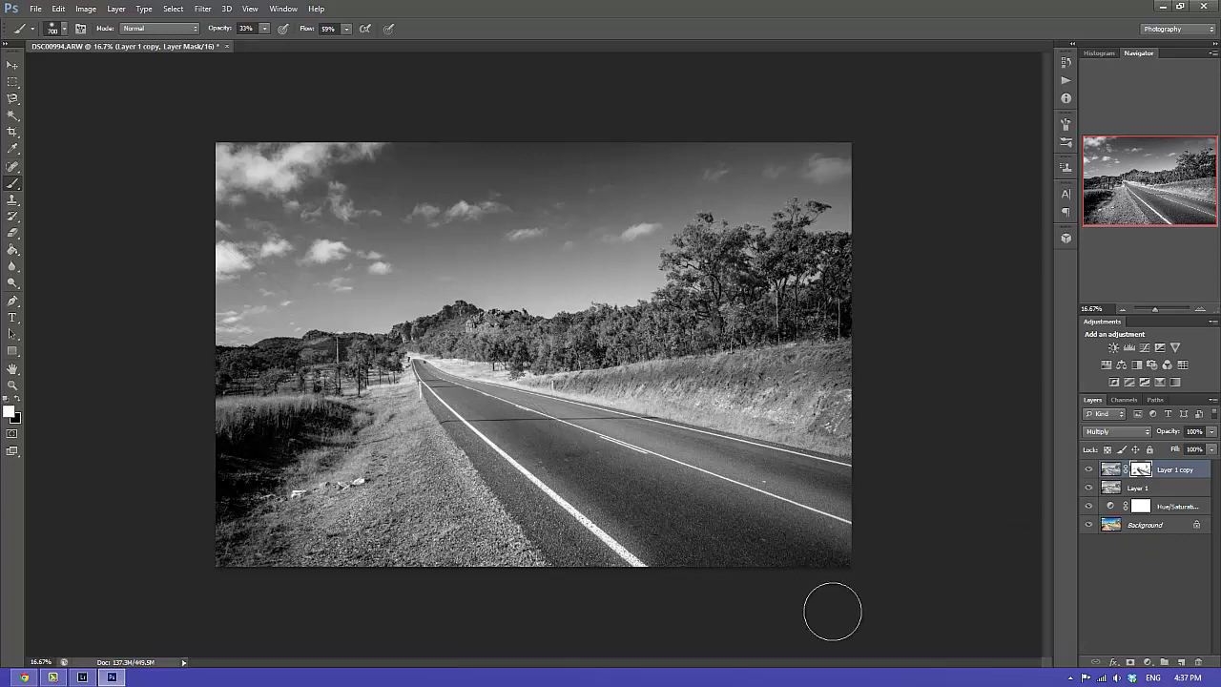
{"action": "key", "text": "bracketleft"}
{"action": "key", "text": "bracketleft"}
{"action": "key", "text": "bracketleft"}
{"action": "key", "text": "bracketleft"}
{"action": "key", "text": "bracketleft"}
{"action": "key", "text": "Return"}
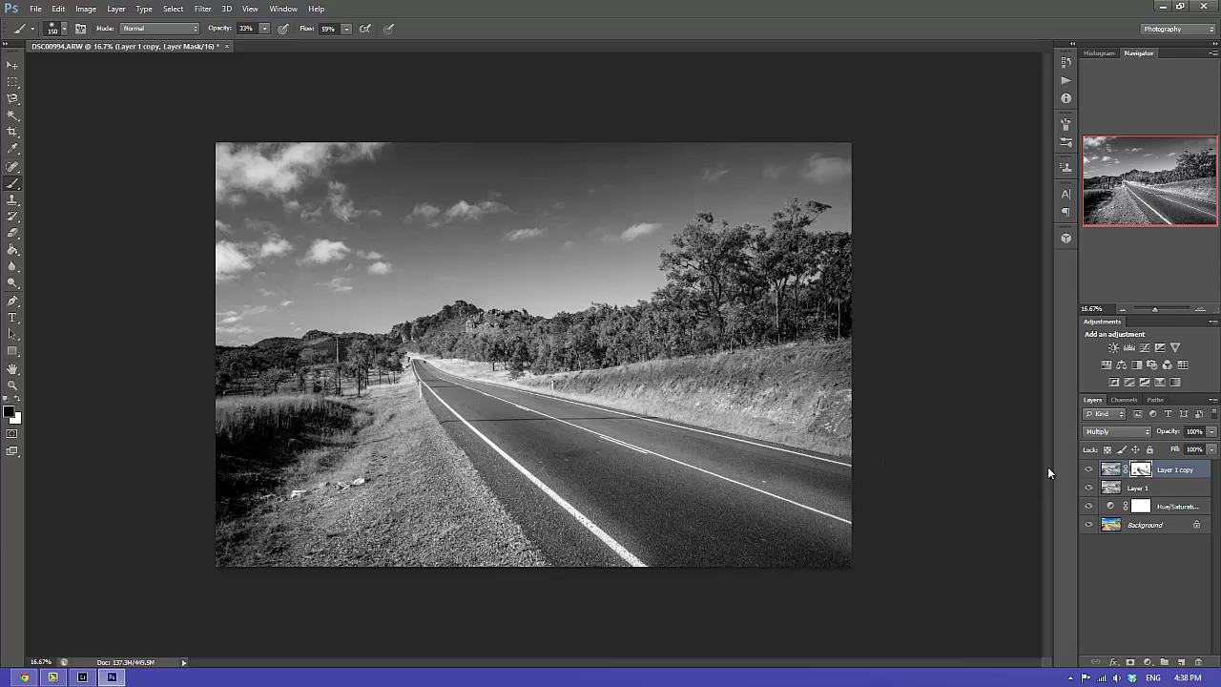
{"action": "left_click", "coordinate": [1089, 470]}
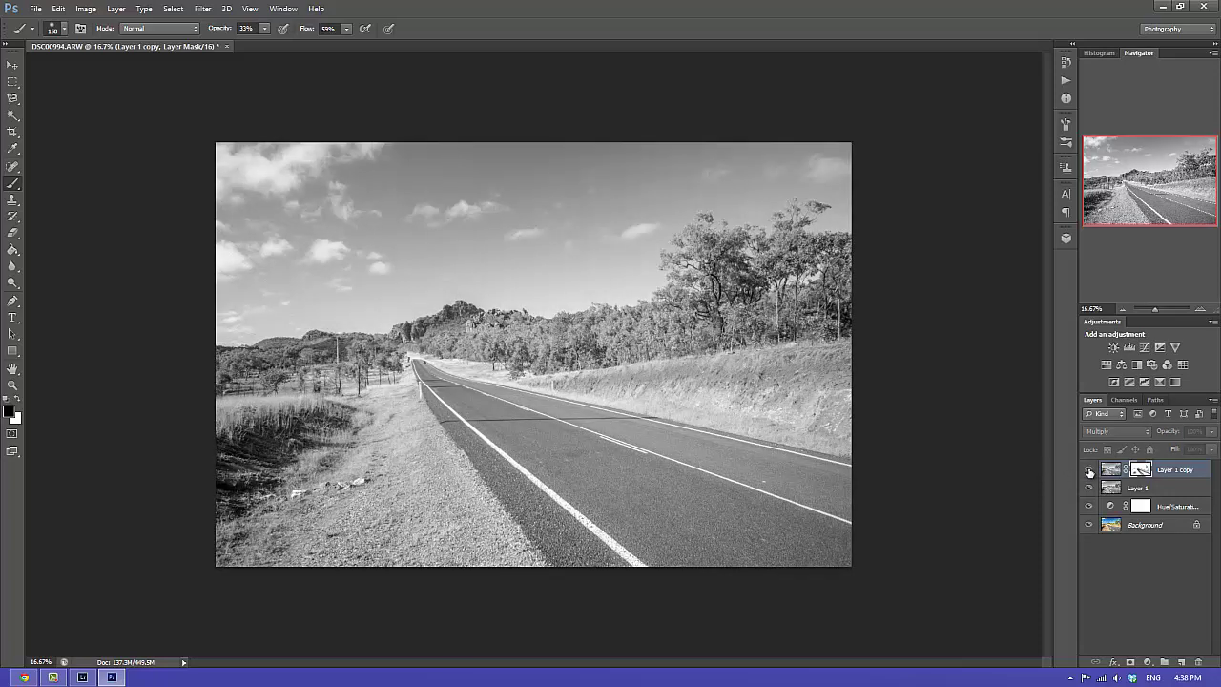
{"action": "left_click", "coordinate": [1090, 470]}
{"action": "left_click", "coordinate": [1089, 471]}
{"action": "left_click", "coordinate": [1090, 470]}
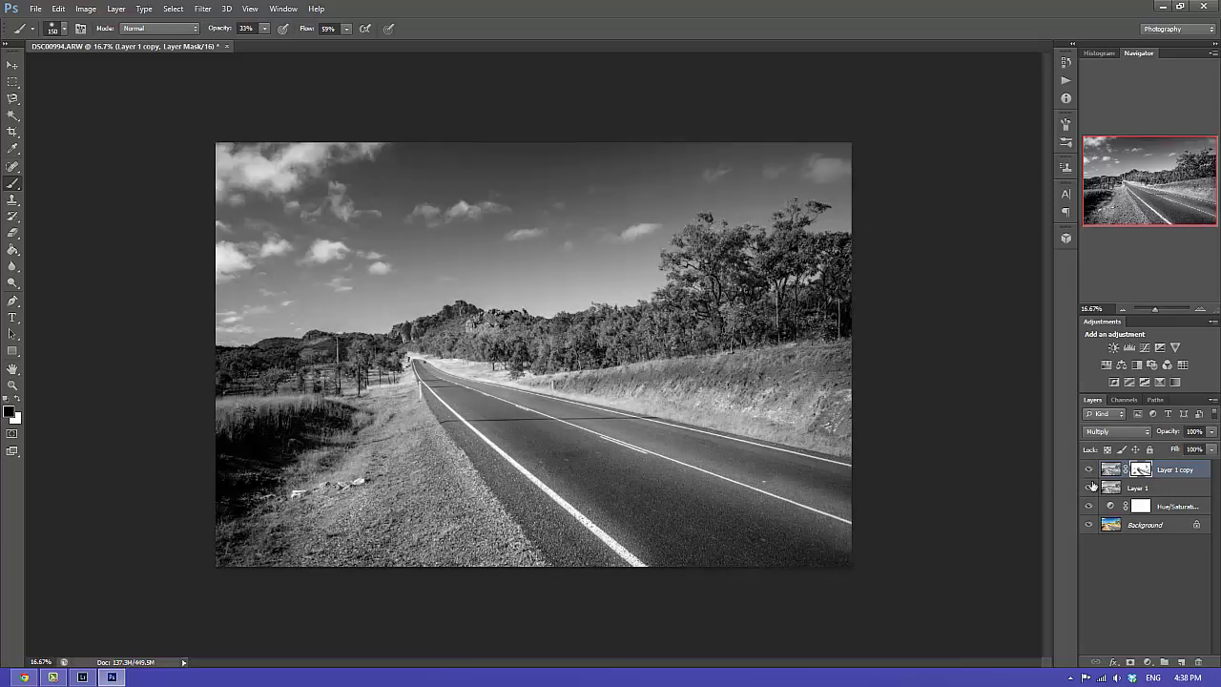
- Add a Levels adjustment layer with white input 202 and midtones 0.68, and compare its effect by toggling its visibility
{"action": "left_click", "coordinate": [1138, 551]}
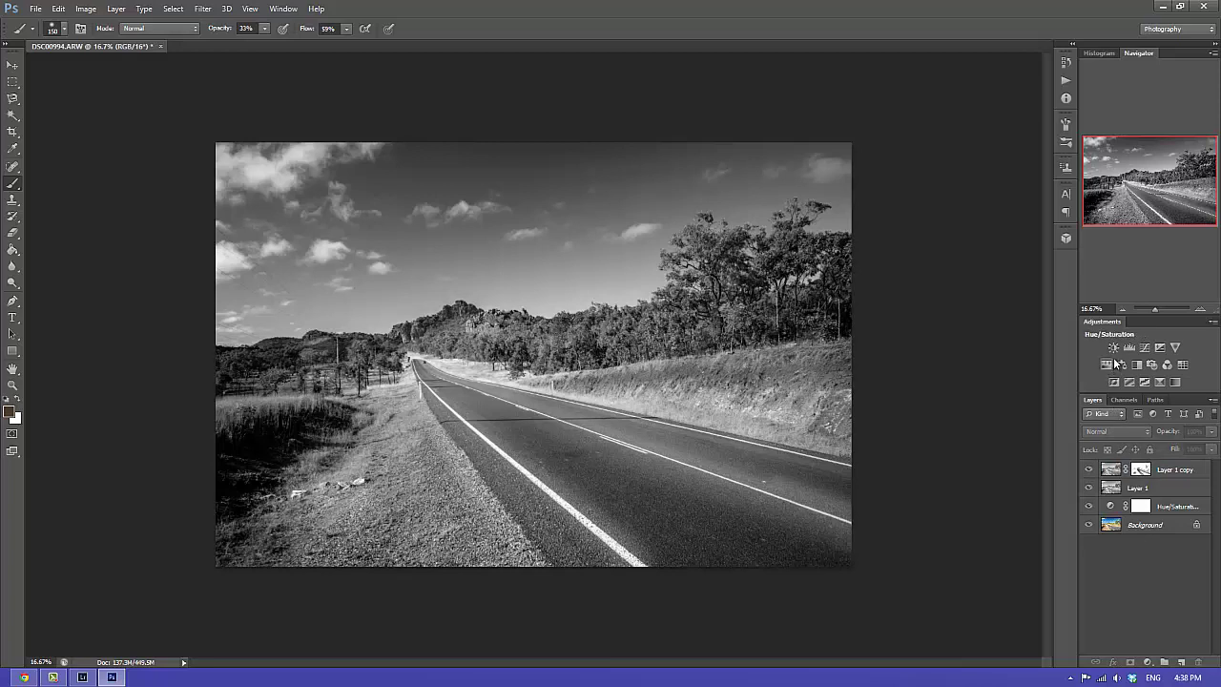
{"action": "left_click", "coordinate": [1128, 349]}
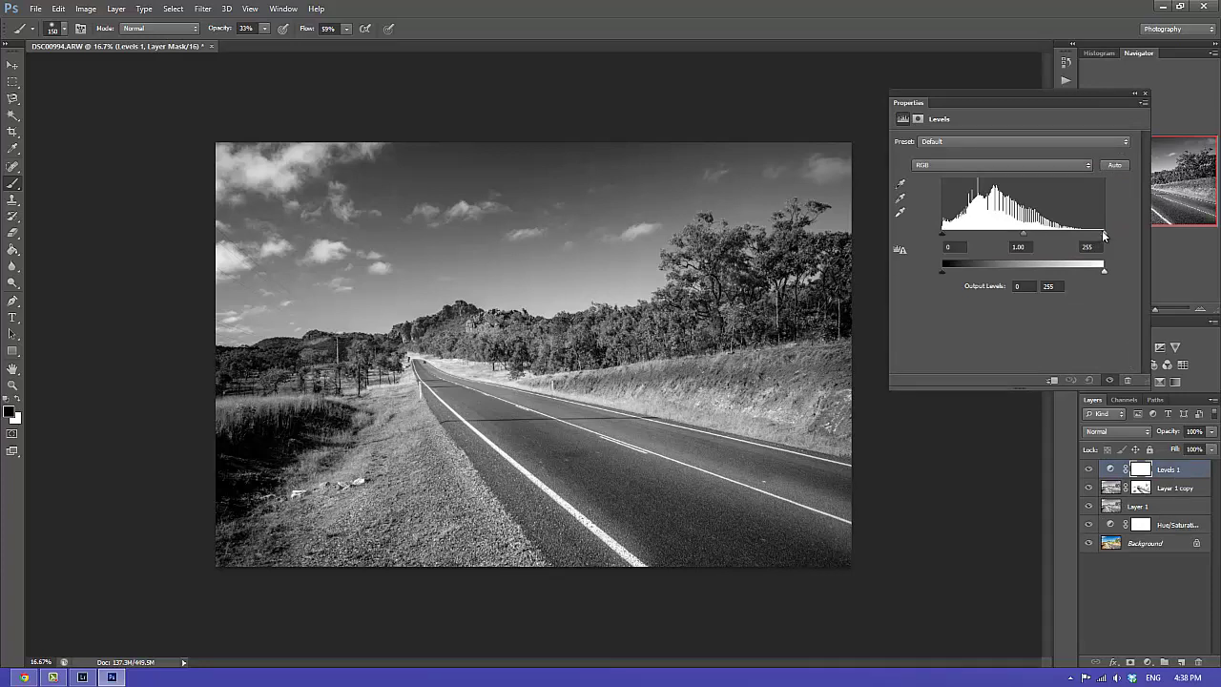
{"action": "left_click_drag", "start_coordinate": [1102, 230], "coordinate": [1088, 234]}
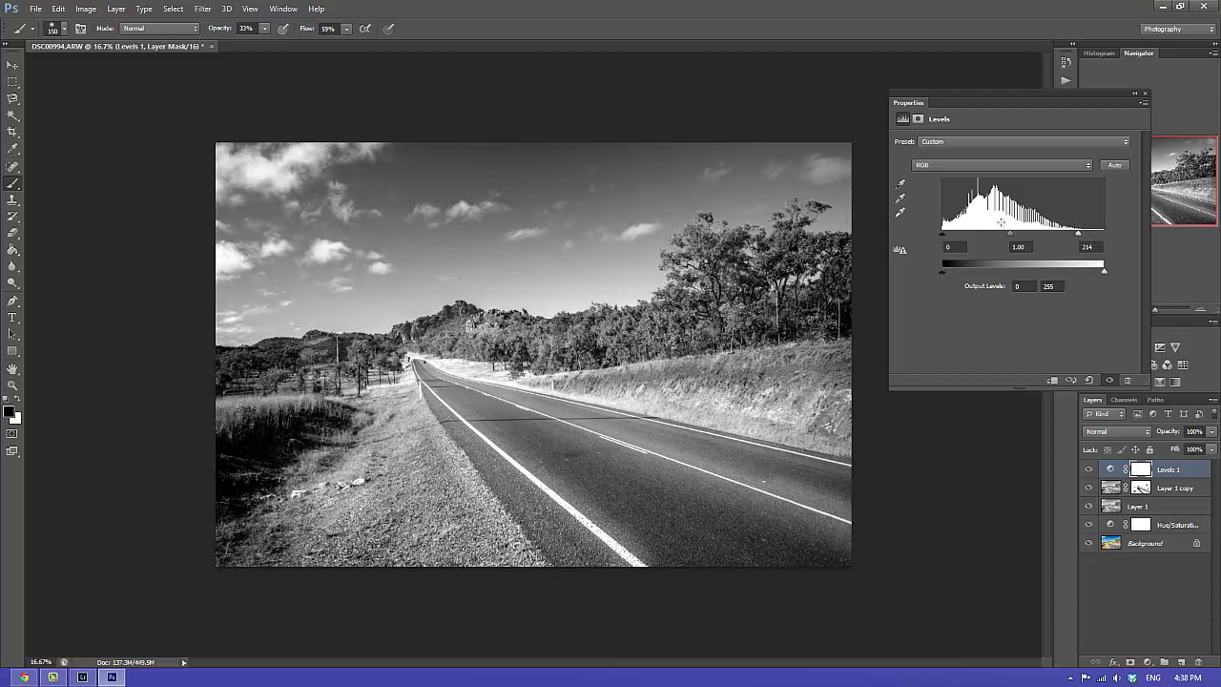
{"action": "left_click_drag", "start_coordinate": [1012, 235], "coordinate": [1026, 238]}
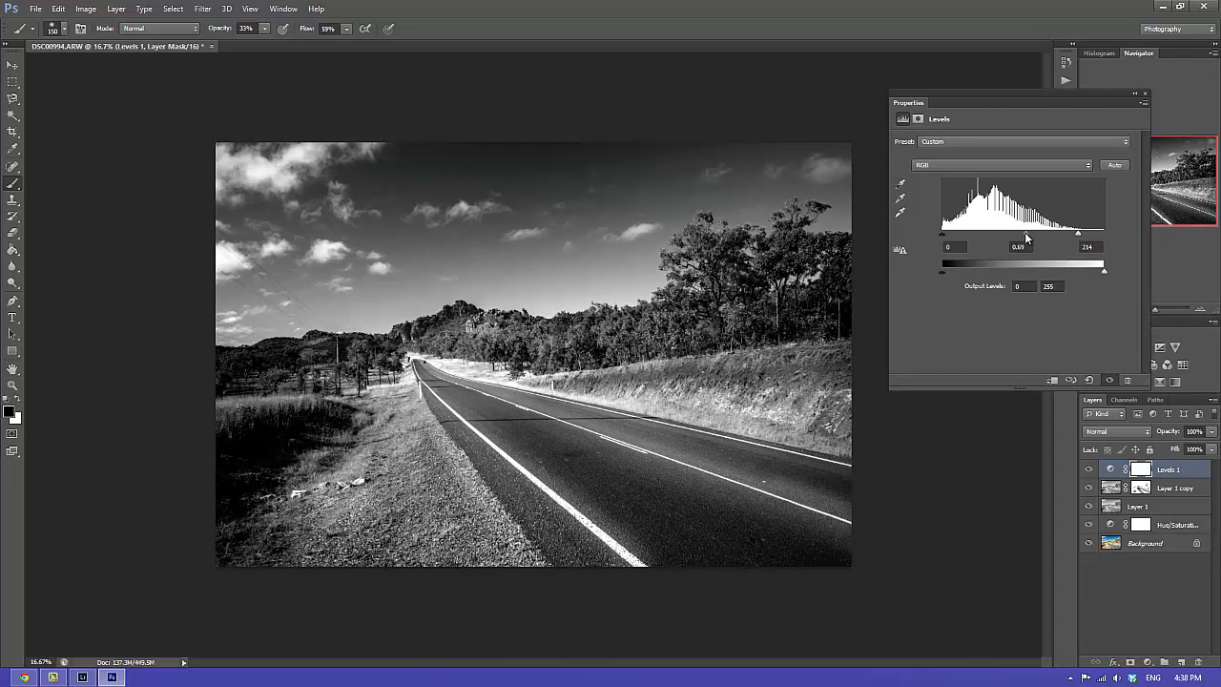
{"action": "left_click_drag", "start_coordinate": [1027, 238], "coordinate": [1028, 235]}
{"action": "left_click_drag", "start_coordinate": [1071, 235], "coordinate": [1070, 235]}
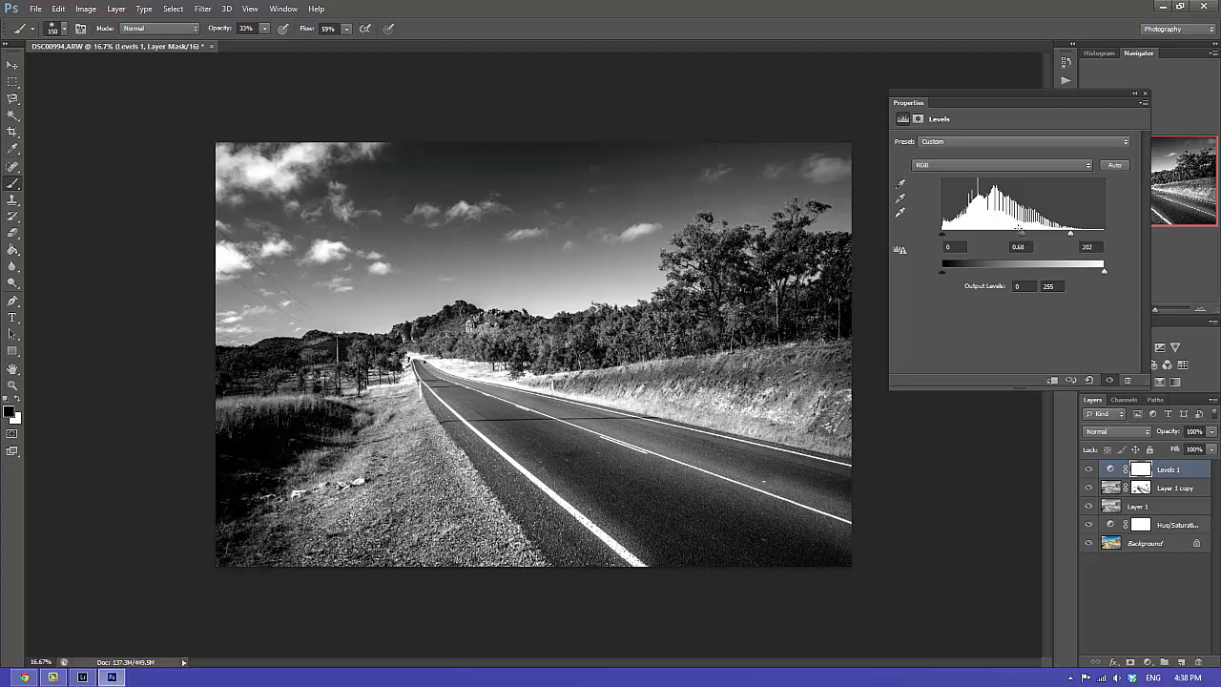
{"action": "left_click", "coordinate": [1147, 93]}
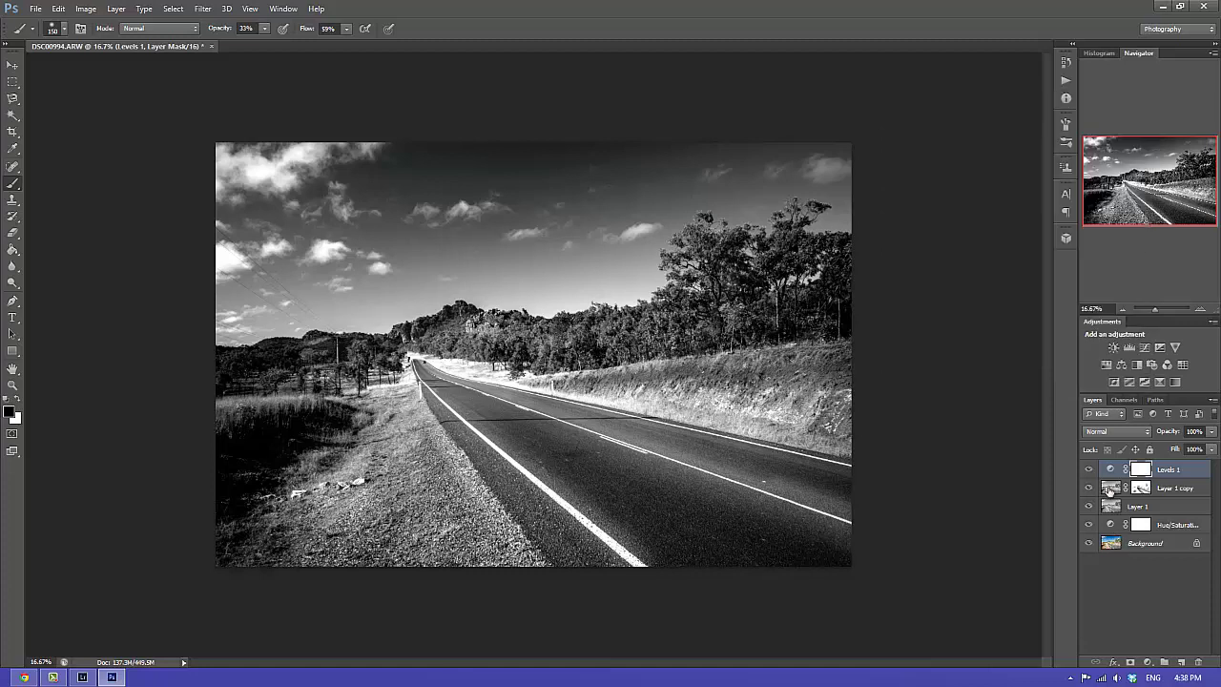
{"action": "left_click", "coordinate": [1087, 469]}
{"action": "left_click", "coordinate": [1088, 468]}
- Fill the Levels layer's mask with black using the Paint Bucket and switch to the Brush with white as foreground
{"action": "left_click", "coordinate": [13, 250]}
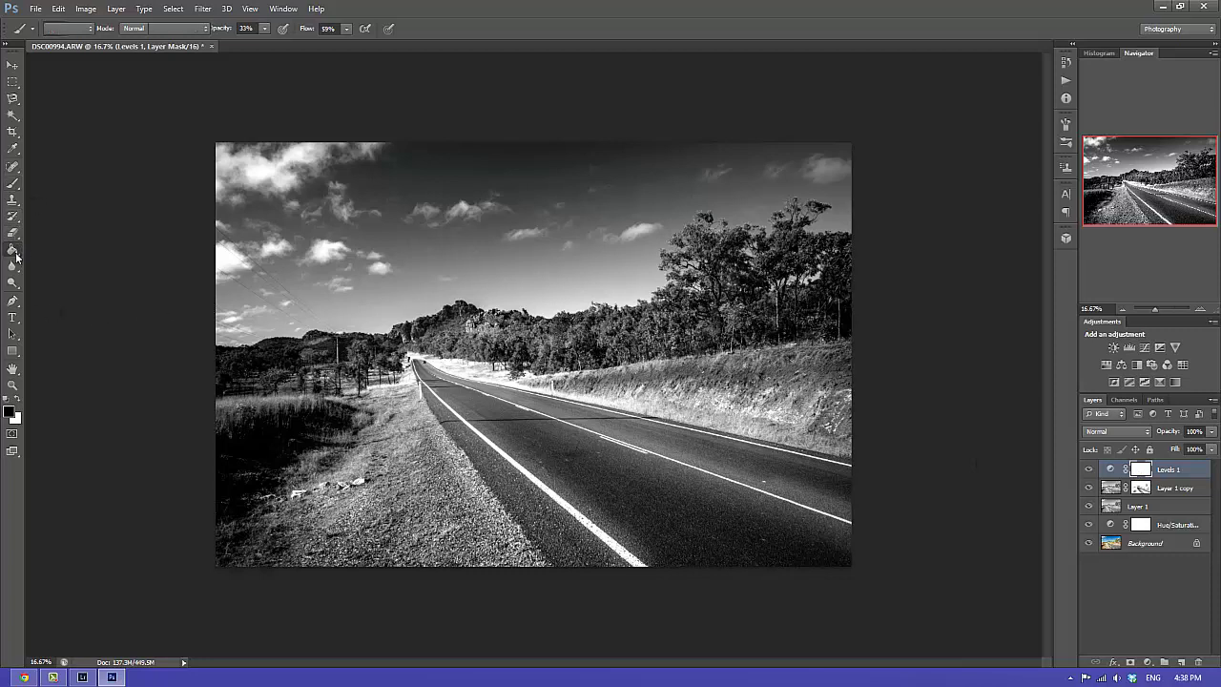
{"action": "left_click", "coordinate": [498, 386]}
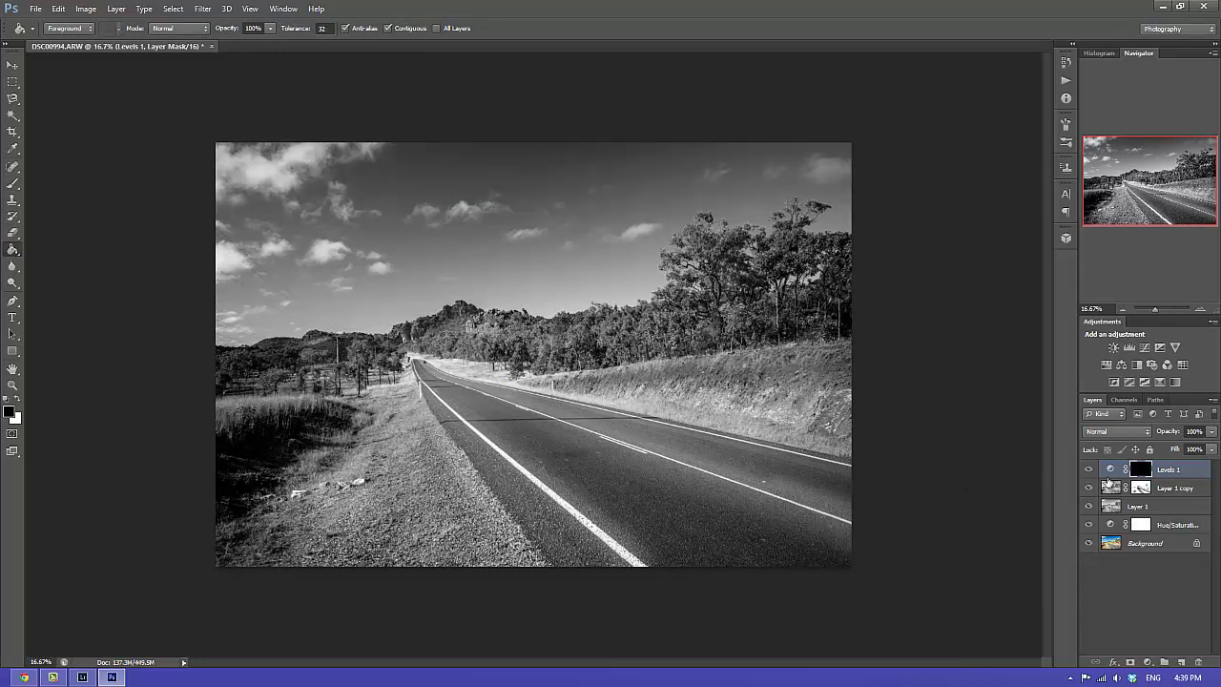
{"action": "key", "text": "x"}
{"action": "key", "text": "b"}
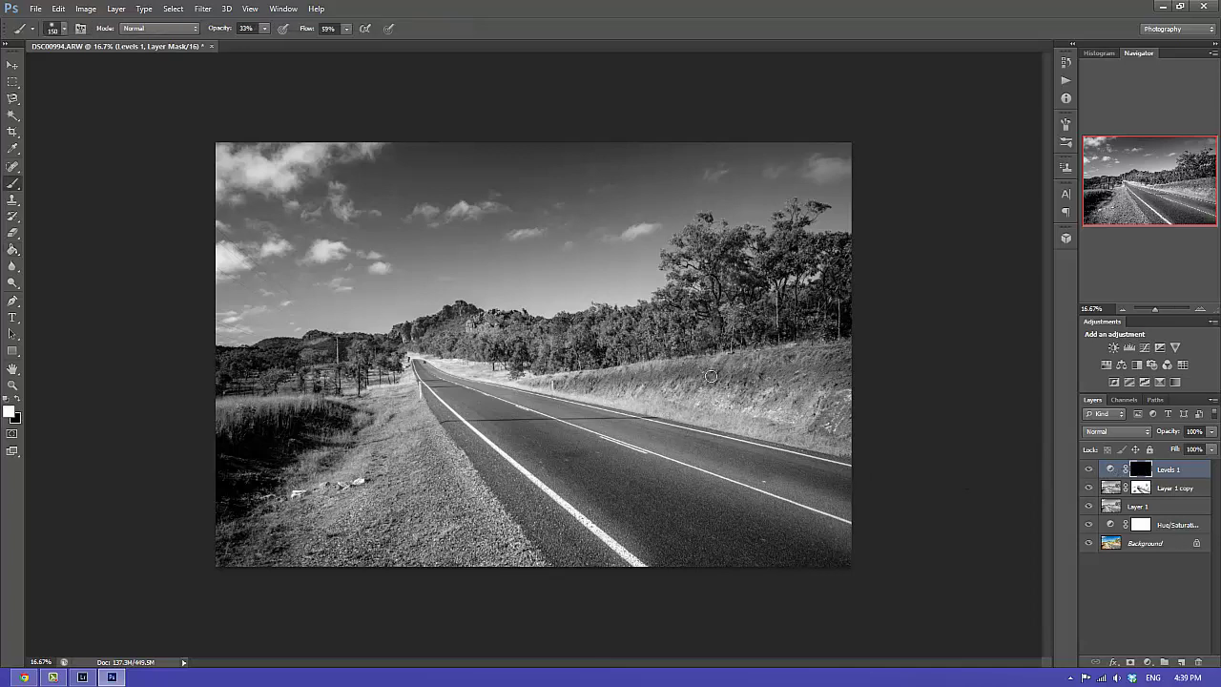
- Paint white over the roadside embankment on the Levels mask at about 72% opacity and 78% flow, reducing the brush from size 800 to 250
{"action": "key", "text": "bracketright"}
{"action": "key", "text": "bracketright"}
{"action": "key", "text": "bracketright"}
{"action": "key", "text": "bracketright"}
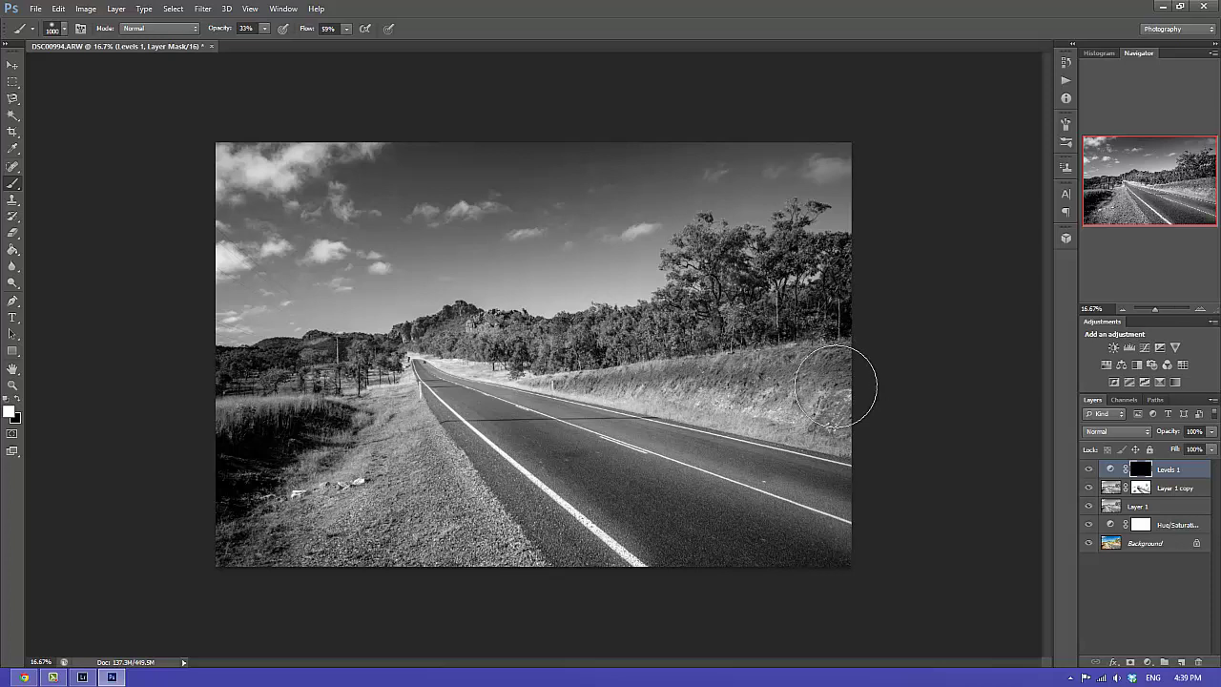
{"action": "key", "text": "bracketleft"}
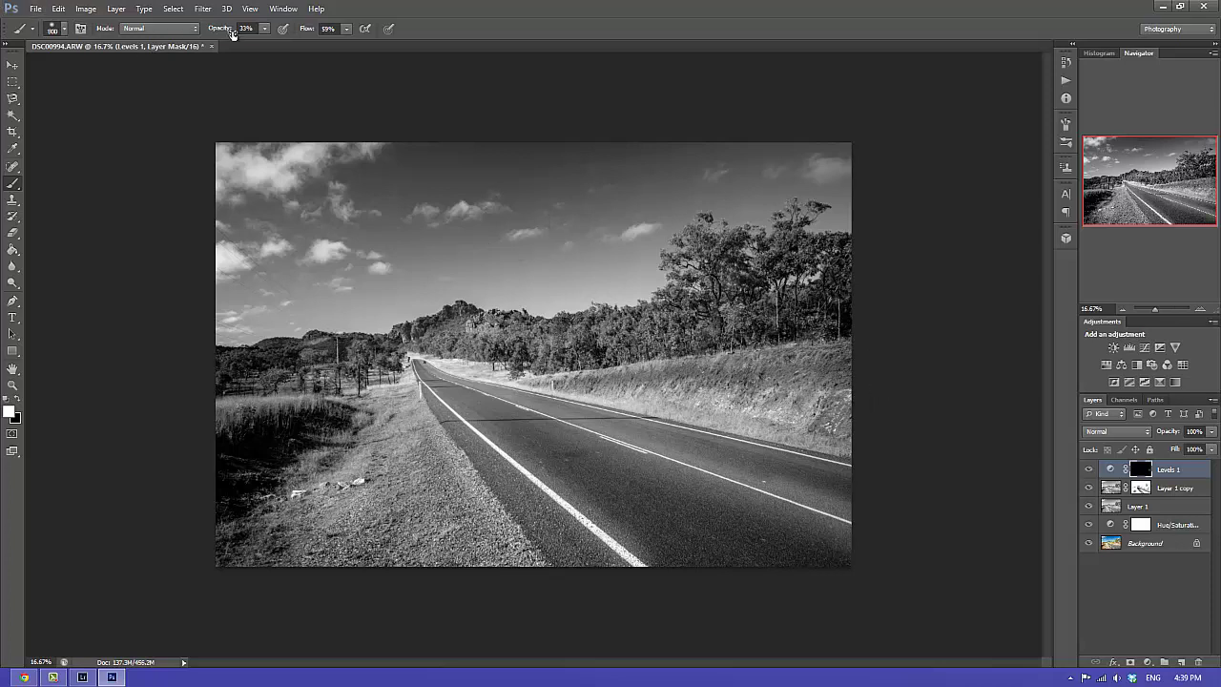
{"action": "left_click_drag", "start_coordinate": [222, 34], "coordinate": [319, 31]}
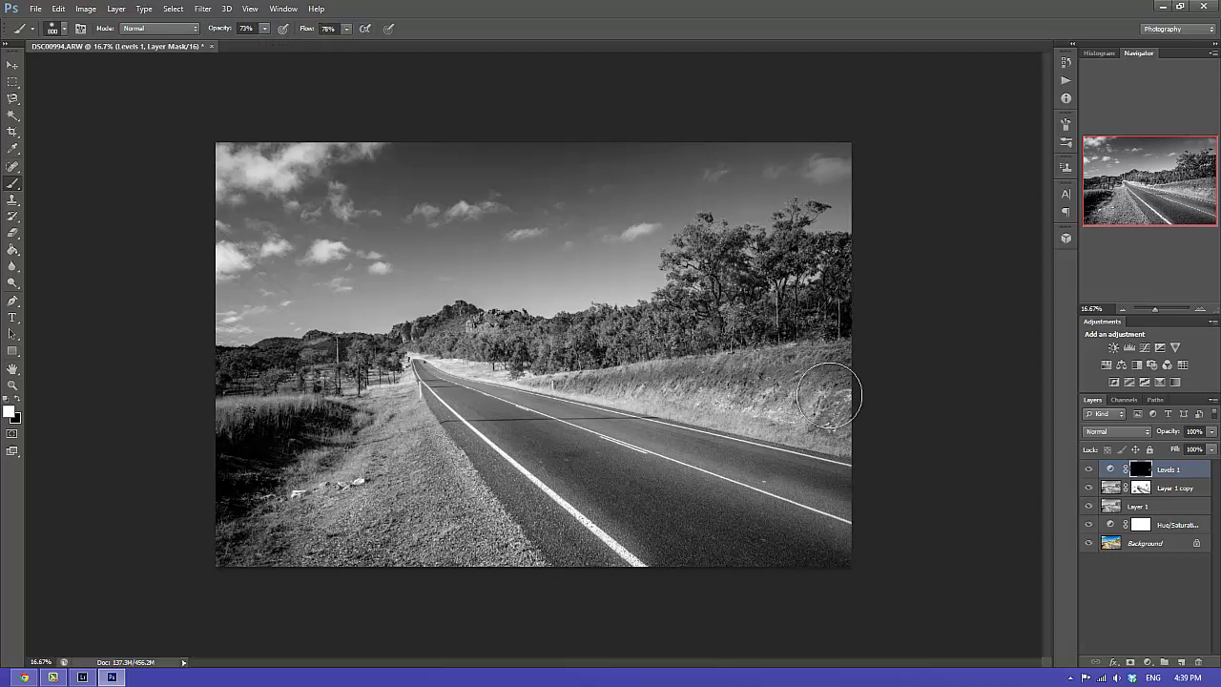
{"action": "left_click_drag", "start_coordinate": [786, 395], "coordinate": [701, 393]}
{"action": "key", "text": "bracketleft"}
{"action": "key", "text": "bracketleft"}
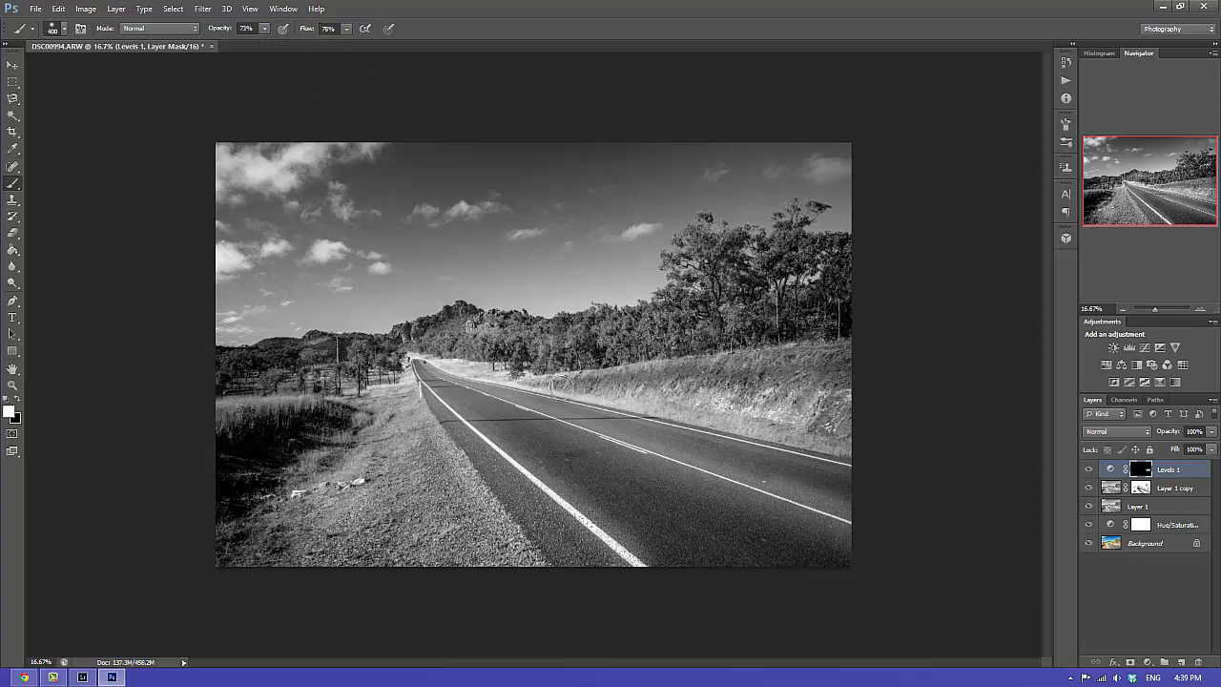
{"action": "left_click_drag", "start_coordinate": [576, 386], "coordinate": [780, 417]}
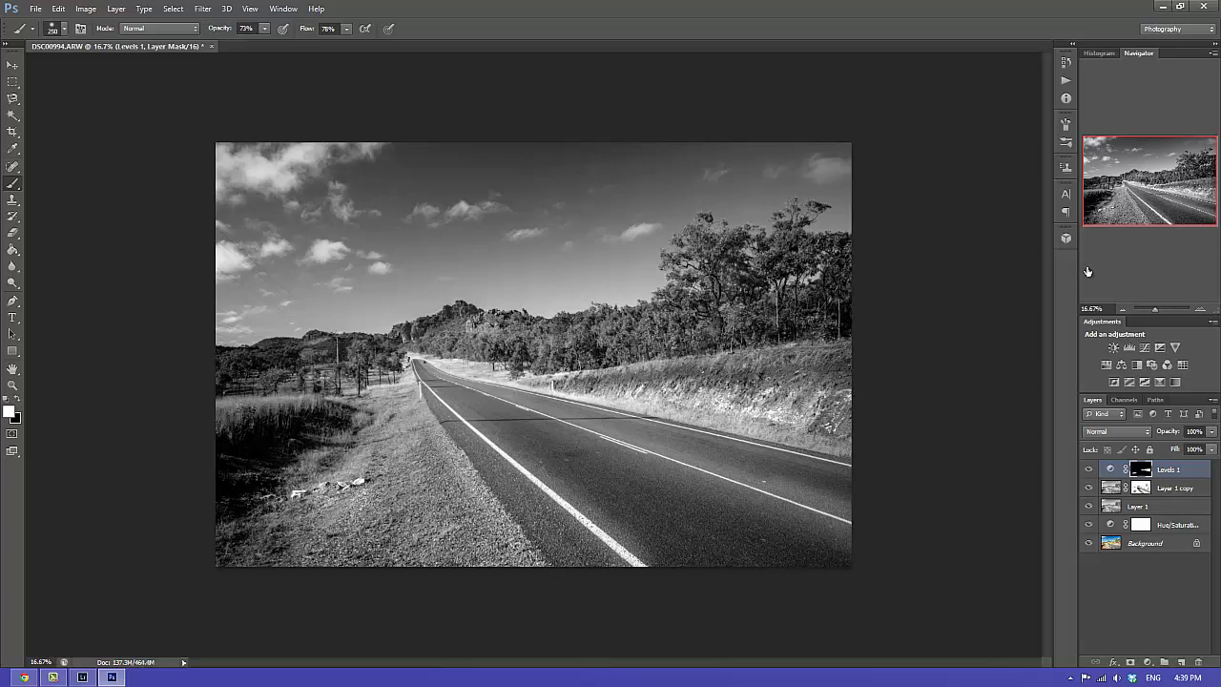
{"action": "left_click", "coordinate": [1207, 313]}
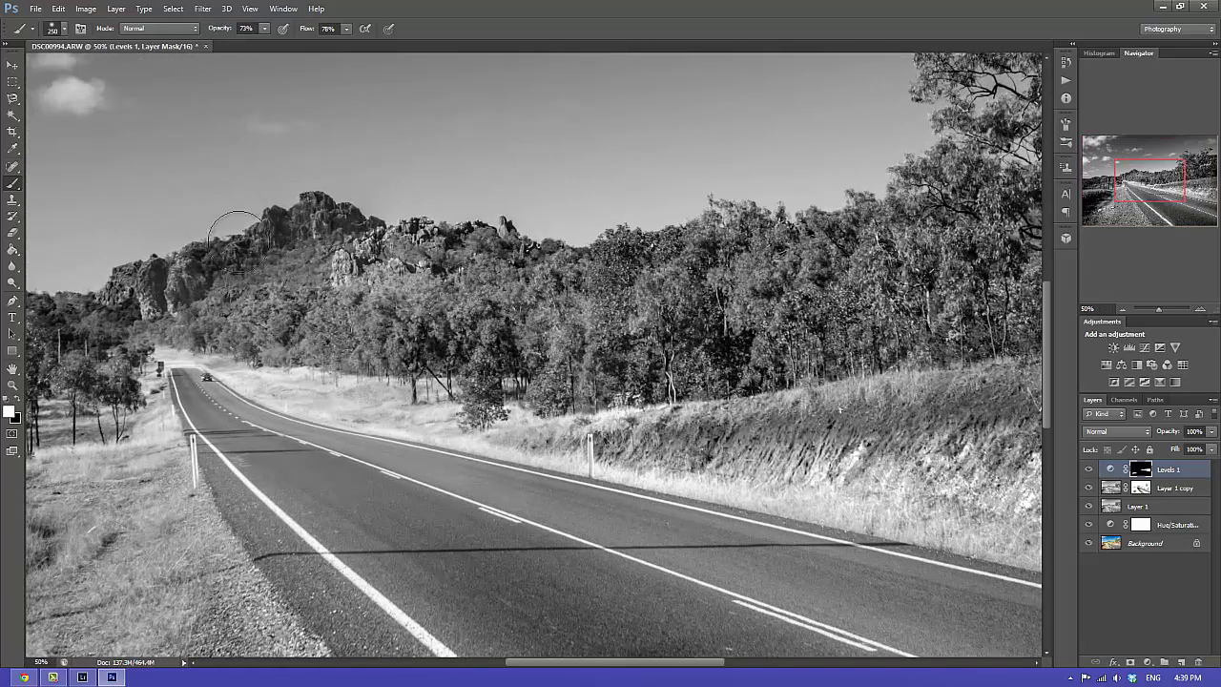
- Paint white over the rocky peaks and the distant hillside trees on the Levels mask with the size 250 brush
{"action": "mouse_move", "coordinate": [288, 257]}
{"action": "left_mouse_down"}
{"action": "mouse_move", "coordinate": [587, 439]}
{"action": "mouse_move", "coordinate": [646, 439]}
{"action": "left_mouse_up"}
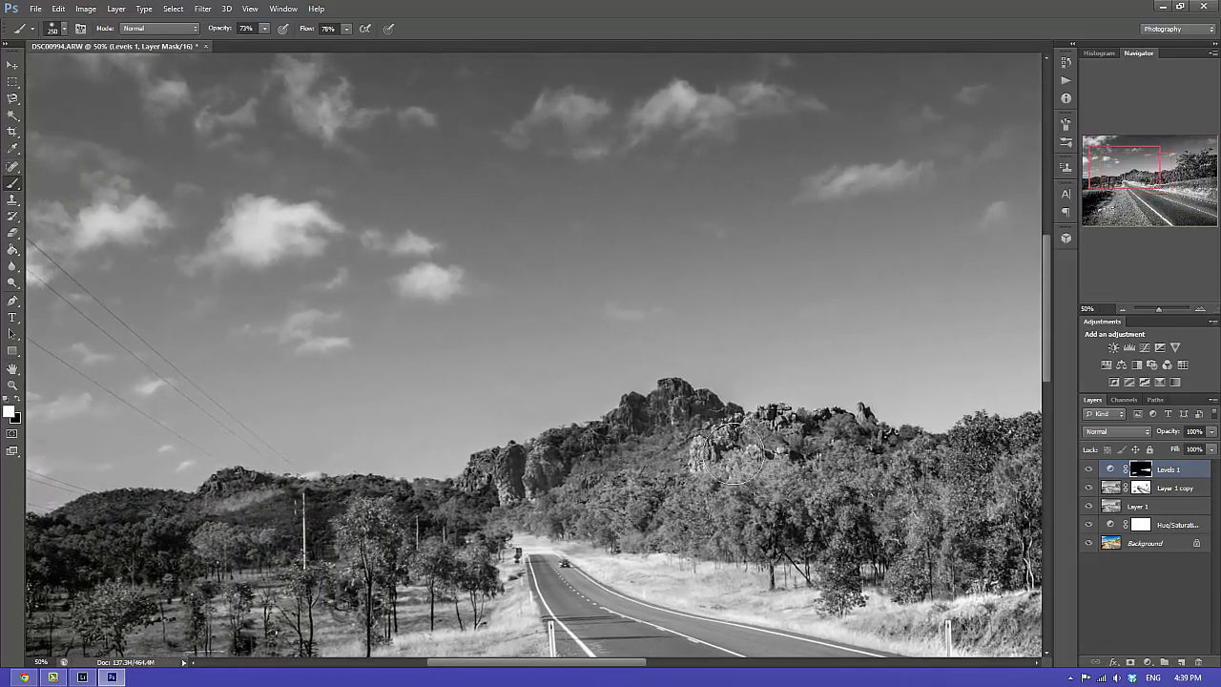
{"action": "mouse_move", "coordinate": [711, 462]}
{"action": "left_mouse_down"}
{"action": "mouse_move", "coordinate": [742, 440]}
{"action": "mouse_move", "coordinate": [794, 436]}
{"action": "mouse_move", "coordinate": [730, 438]}
{"action": "left_mouse_up"}
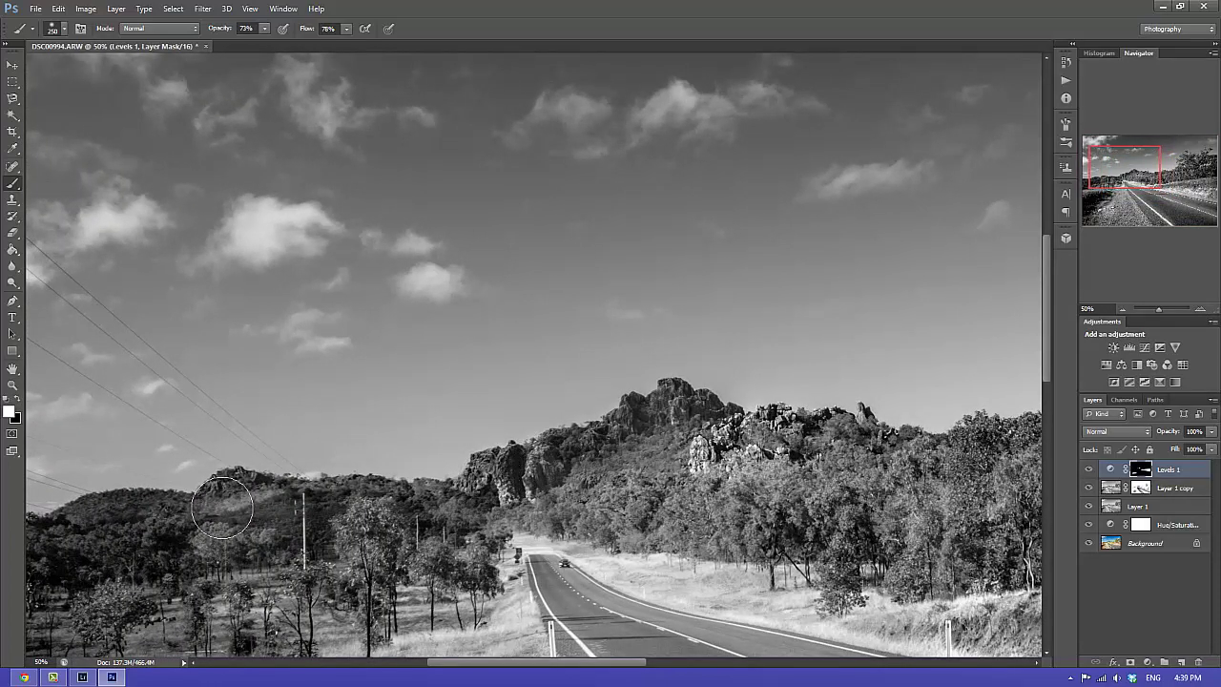
{"action": "mouse_move", "coordinate": [238, 520]}
{"action": "left_mouse_down"}
{"action": "mouse_move", "coordinate": [237, 498]}
{"action": "mouse_move", "coordinate": [222, 543]}
{"action": "left_mouse_up"}
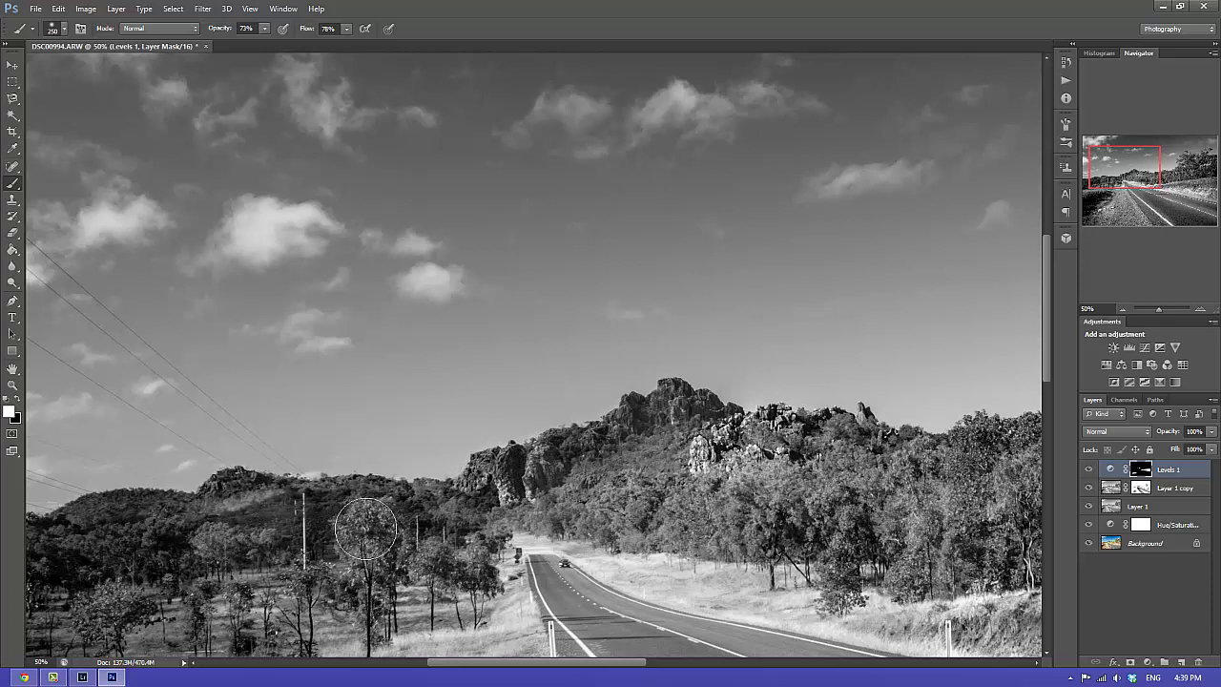
{"action": "mouse_move", "coordinate": [798, 532]}
{"action": "left_mouse_down"}
{"action": "mouse_move", "coordinate": [877, 530]}
{"action": "mouse_move", "coordinate": [749, 541]}
{"action": "mouse_move", "coordinate": [766, 529]}
{"action": "mouse_move", "coordinate": [620, 530]}
{"action": "mouse_move", "coordinate": [556, 474]}
{"action": "mouse_move", "coordinate": [672, 424]}
{"action": "mouse_move", "coordinate": [663, 420]}
{"action": "mouse_move", "coordinate": [738, 447]}
{"action": "mouse_move", "coordinate": [837, 437]}
{"action": "mouse_move", "coordinate": [868, 521]}
{"action": "mouse_move", "coordinate": [382, 250]}
{"action": "left_mouse_up"}
{"action": "key", "text": "space"}
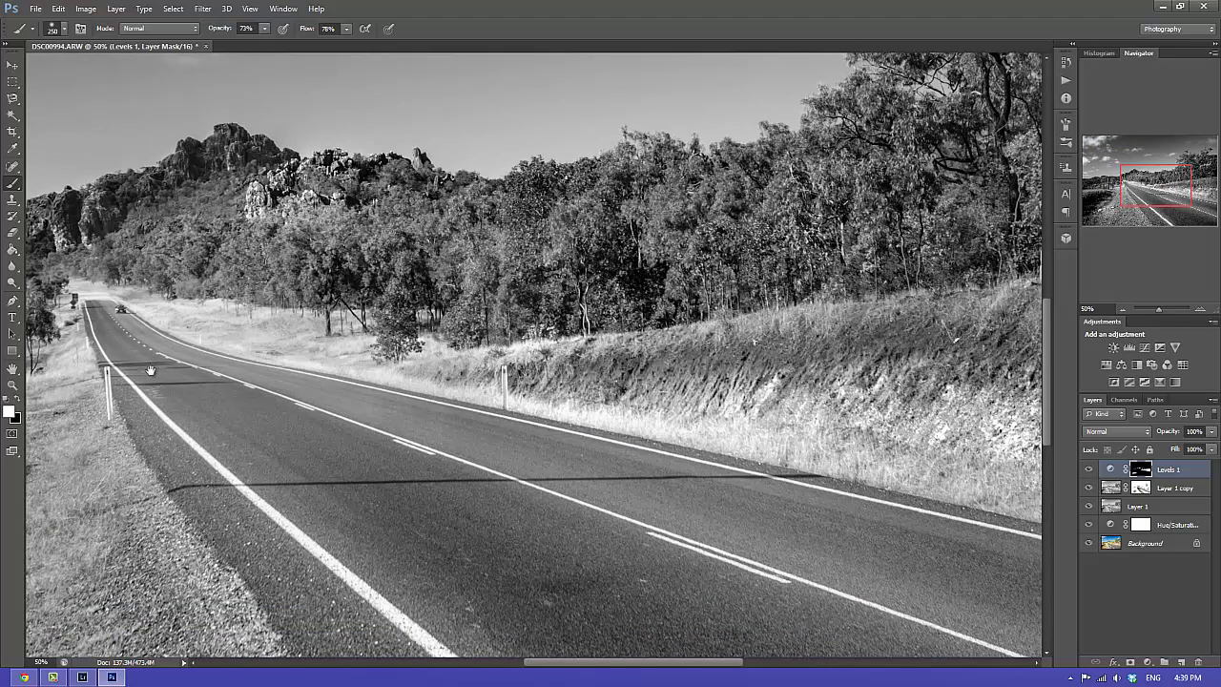
- Enlarge the brush to size 600 and paint white over the shadowed grassy ditch beside the road on the Levels mask
{"action": "key", "text": "space"}
{"action": "mouse_move", "coordinate": [239, 475]}
{"action": "left_mouse_down"}
{"action": "mouse_move", "coordinate": [381, 341]}
{"action": "mouse_move", "coordinate": [428, 264]}
{"action": "left_mouse_up"}
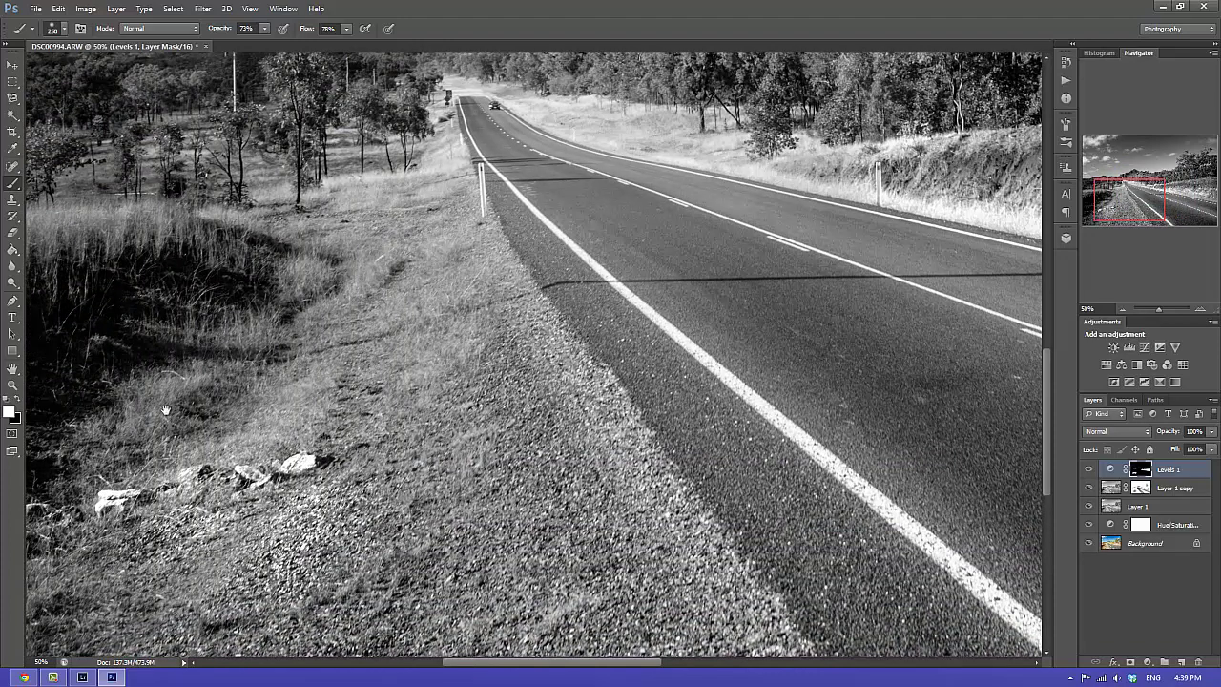
{"action": "key", "text": "space"}
{"action": "left_click_drag", "start_coordinate": [179, 487], "coordinate": [528, 489]}
{"action": "key", "text": "bracketright"}
{"action": "key", "text": "bracketright"}
{"action": "key", "text": "bracketright"}
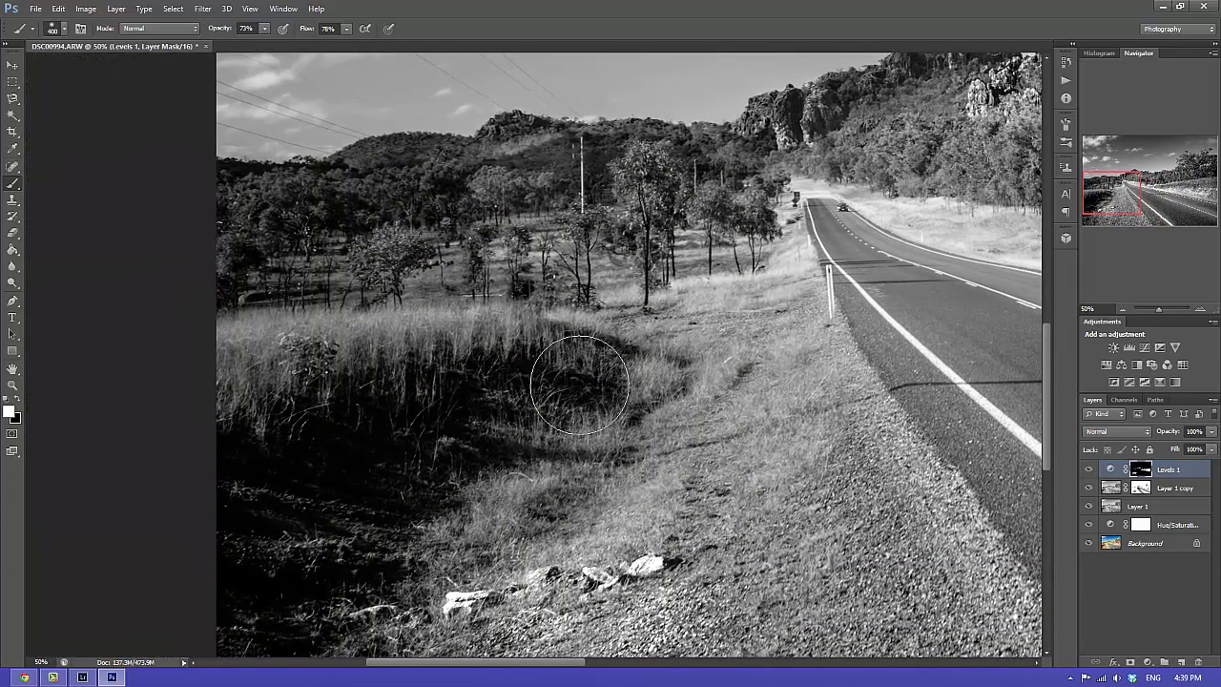
{"action": "left_click_drag", "start_coordinate": [441, 380], "coordinate": [126, 422]}
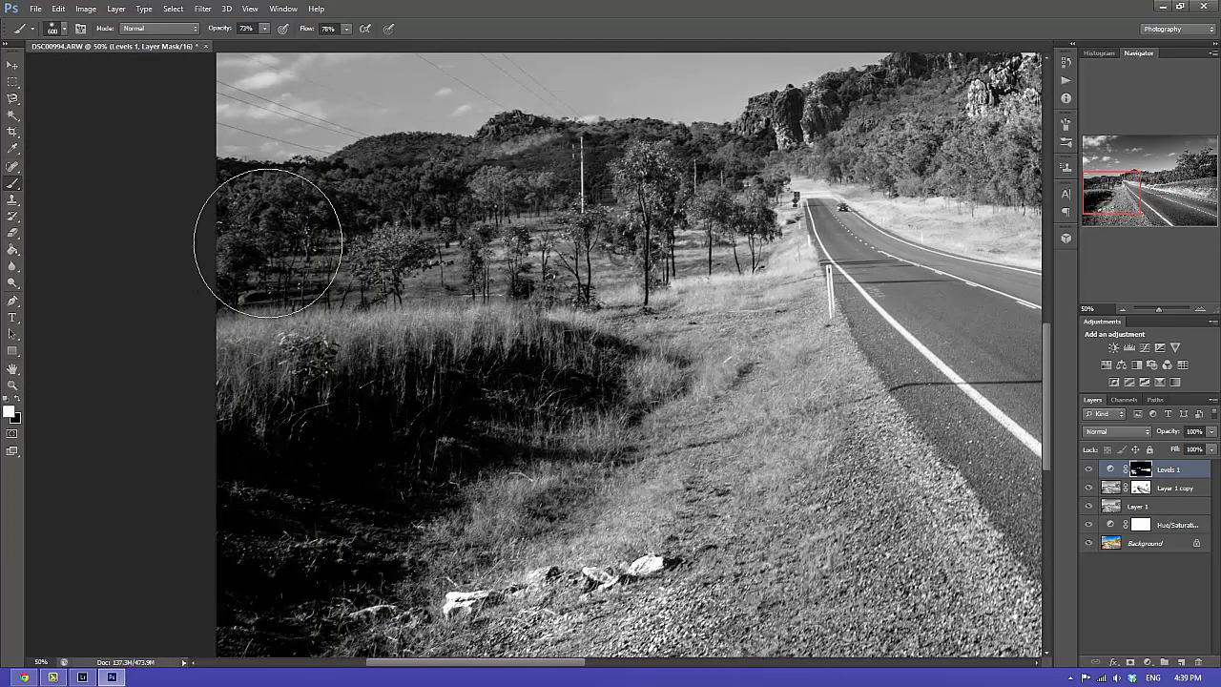
- Enlarge the brush to size 1700 and paint white across the whole sky on the Levels mask
{"action": "key", "text": "space"}
{"action": "left_click_drag", "start_coordinate": [265, 232], "coordinate": [266, 460]}
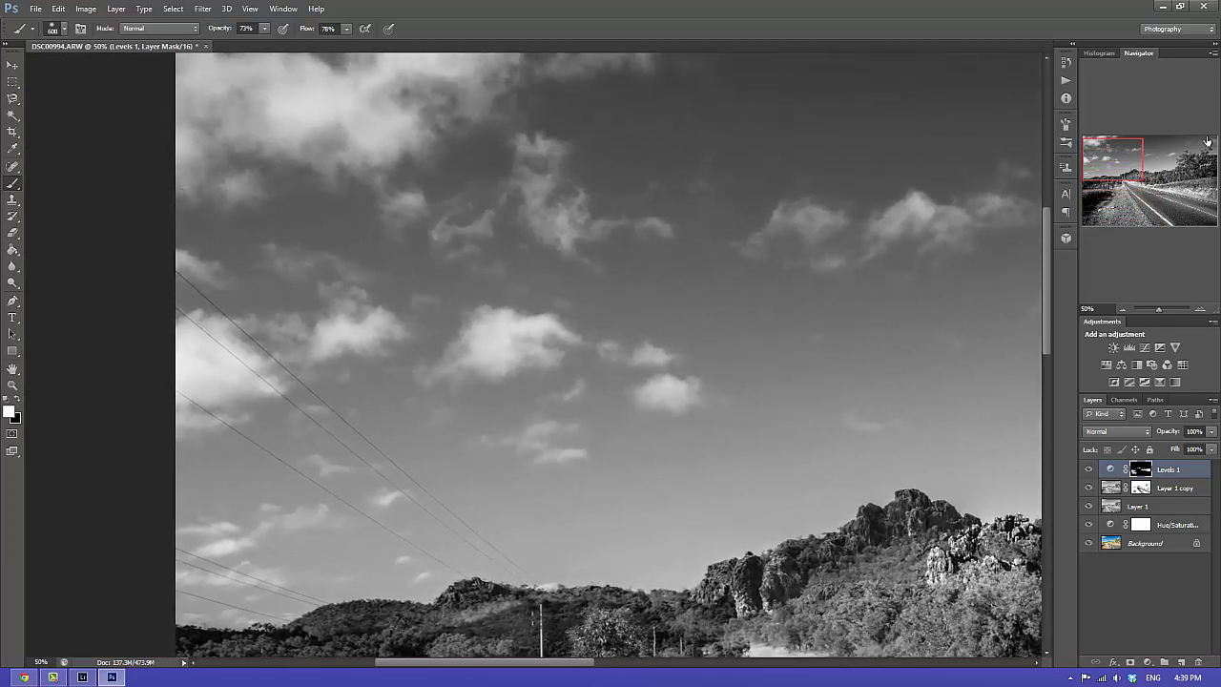
{"action": "left_click", "coordinate": [1123, 309]}
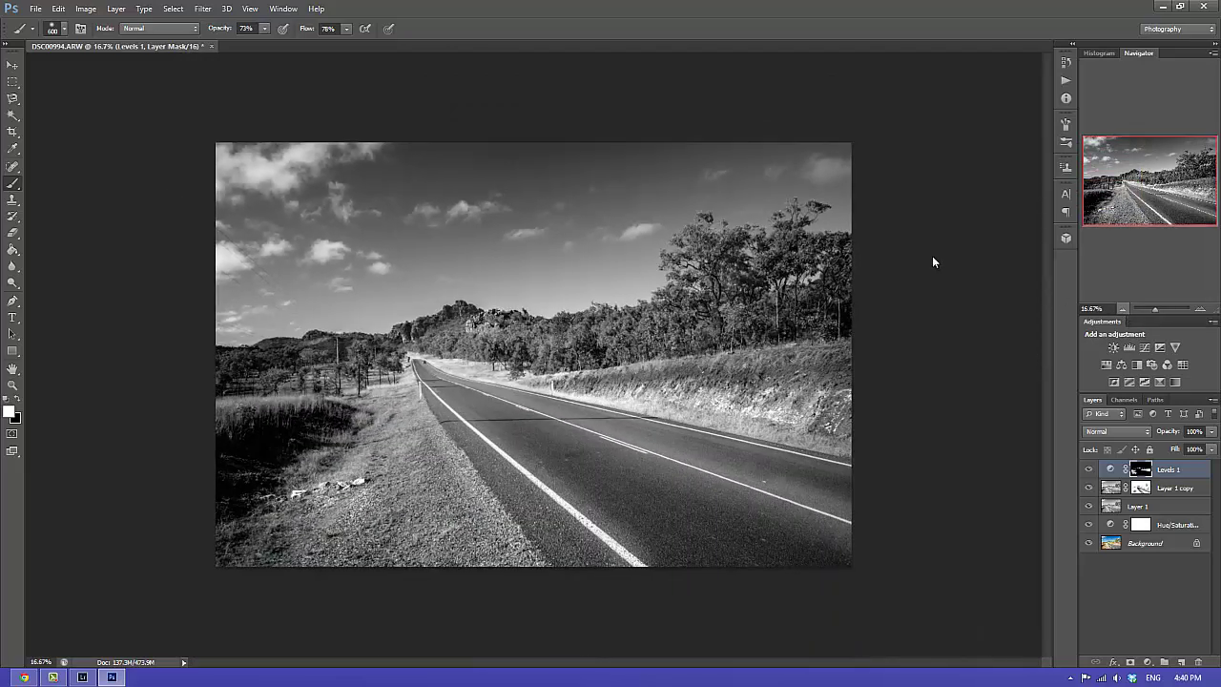
{"action": "key", "text": "bracketright"}
{"action": "key", "text": "bracketright"}
{"action": "key", "text": "bracketright"}
{"action": "key", "text": "bracketright"}
{"action": "key", "text": "bracketright"}
{"action": "key", "text": "bracketright"}
{"action": "key", "text": "bracketright"}
{"action": "key", "text": "bracketright"}
{"action": "key", "text": "bracketright"}
{"action": "key", "text": "bracketright"}
{"action": "key", "text": "bracketright"}
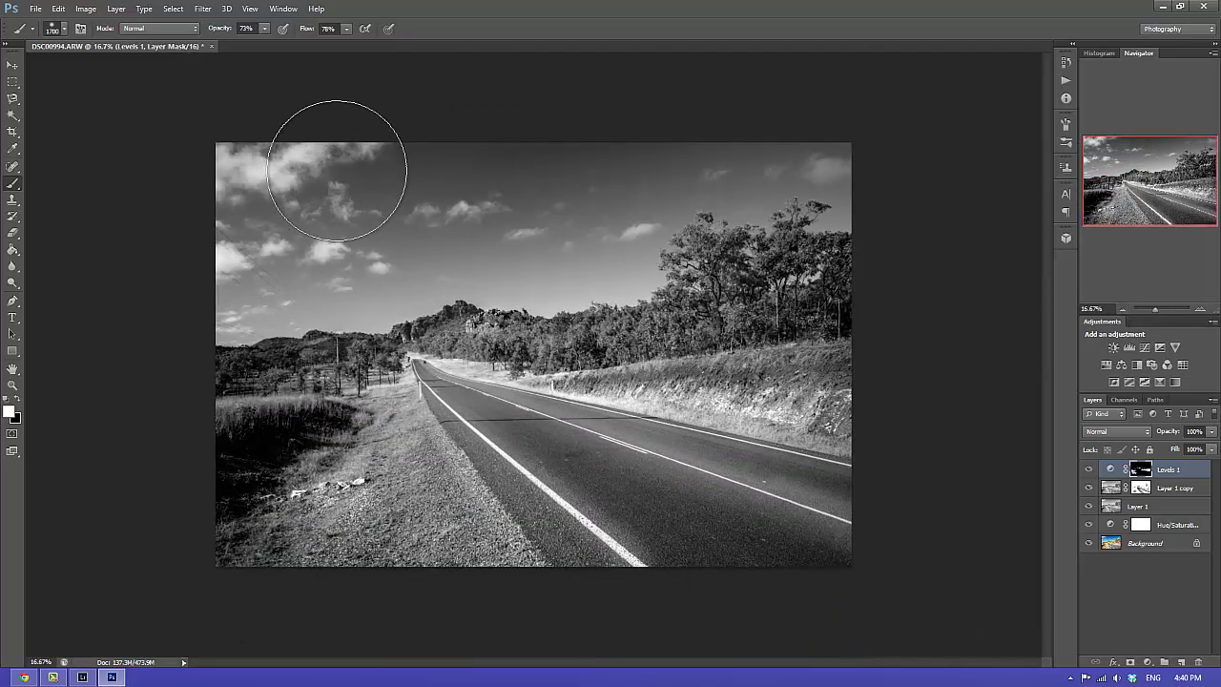
{"action": "left_click_drag", "start_coordinate": [368, 153], "coordinate": [826, 136]}
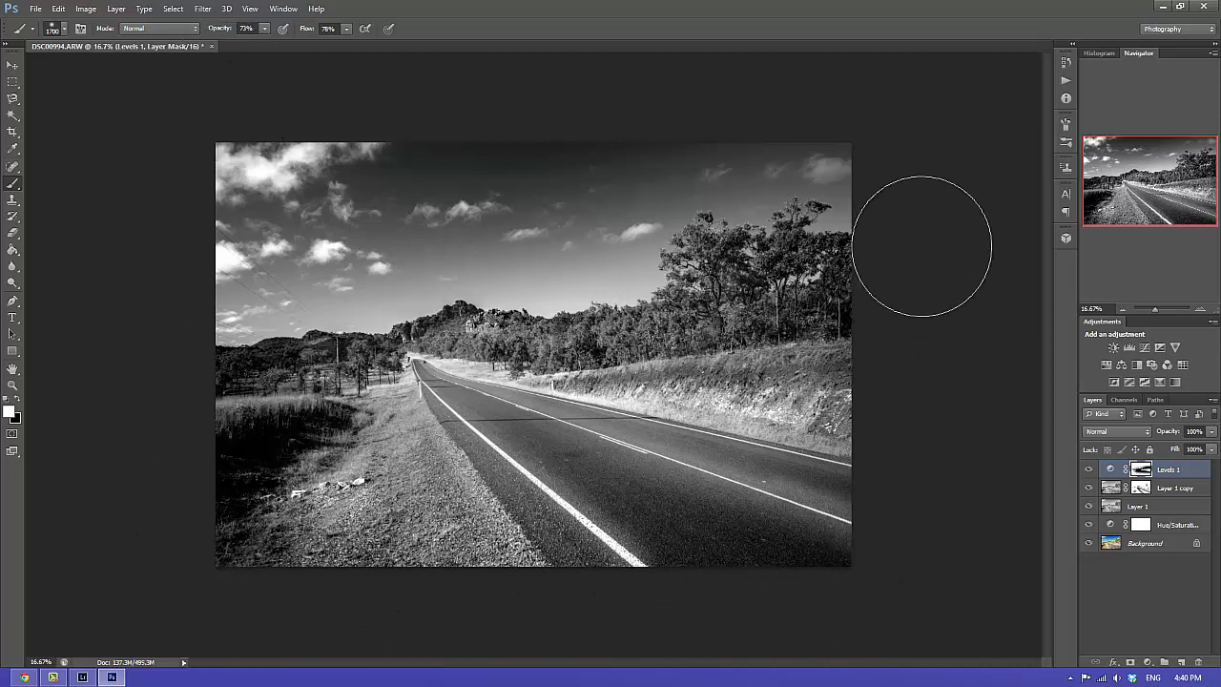
- Compare the photo with and without the masked Levels adjustment by toggling the layer's visibility
{"action": "left_click", "coordinate": [1088, 471]}
{"action": "left_click", "coordinate": [1088, 471]}
{"action": "left_click", "coordinate": [1088, 470]}
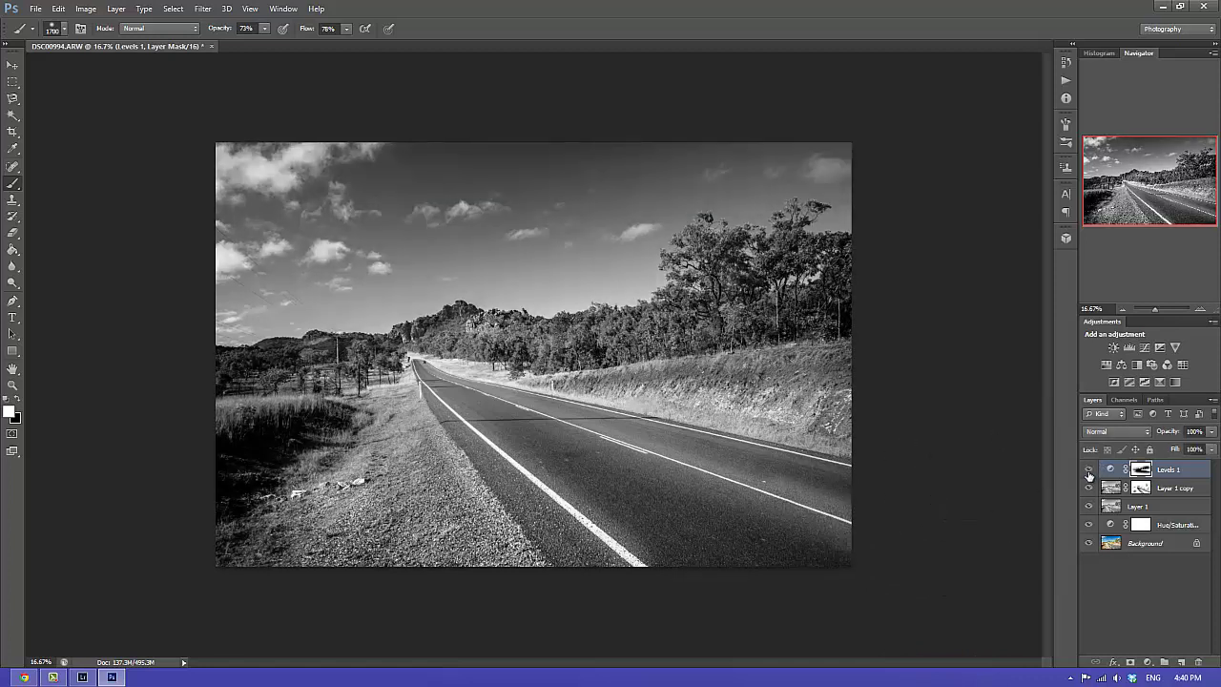
{"action": "left_click", "coordinate": [1088, 470]}
{"action": "left_click", "coordinate": [1089, 470]}
{"action": "left_click", "coordinate": [1088, 470]}
{"action": "left_click", "coordinate": [1088, 470]}
{"action": "left_click", "coordinate": [1088, 471]}
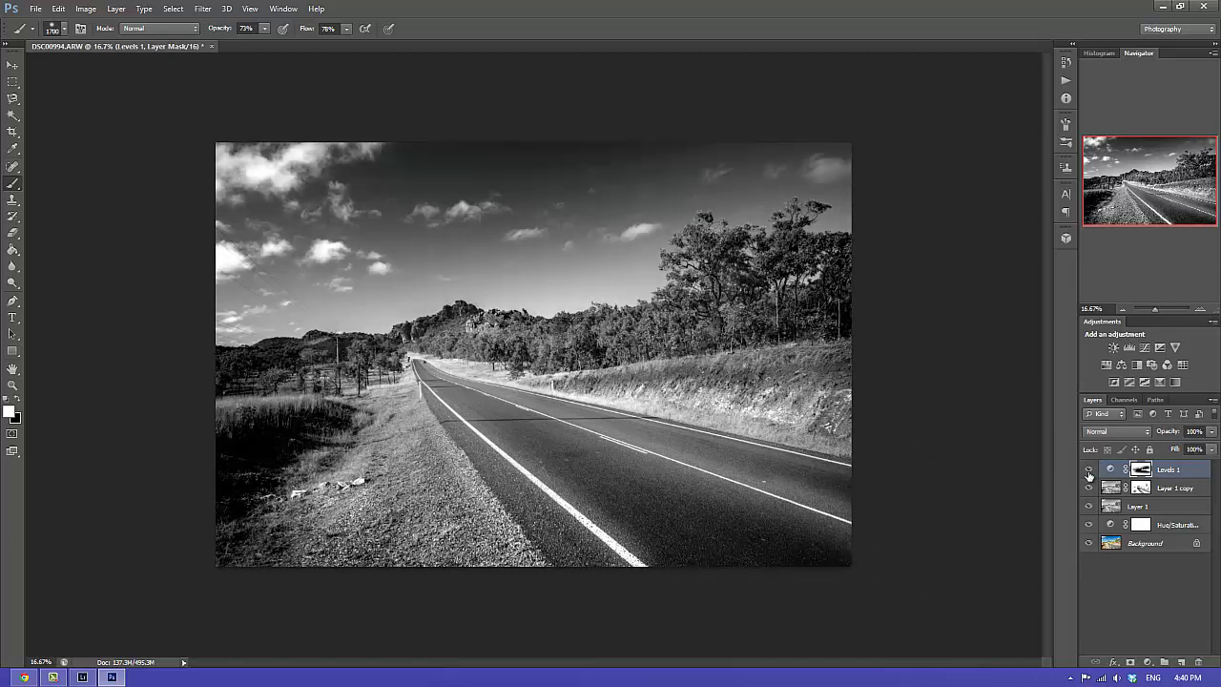
- Select a full-width horizontal band across the photo's middle with the Rectangular Marquee, feather its edges and invert the selection
{"action": "left_click", "coordinate": [1175, 603]}
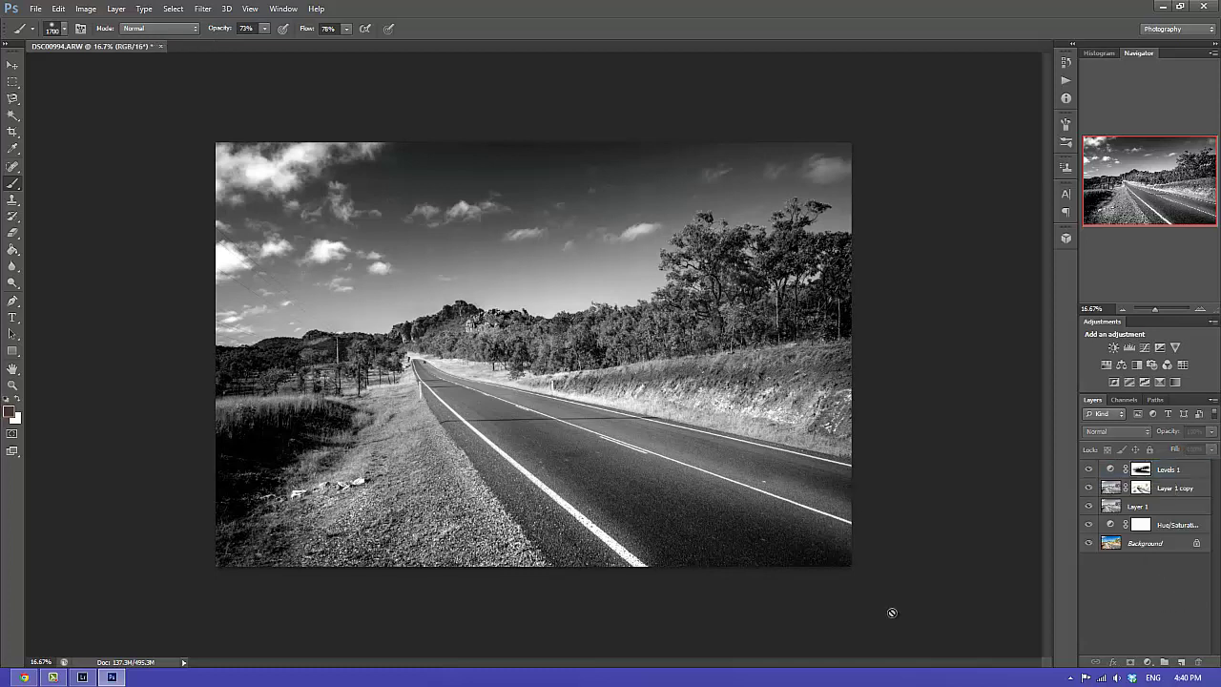
{"action": "left_click", "coordinate": [7, 84]}
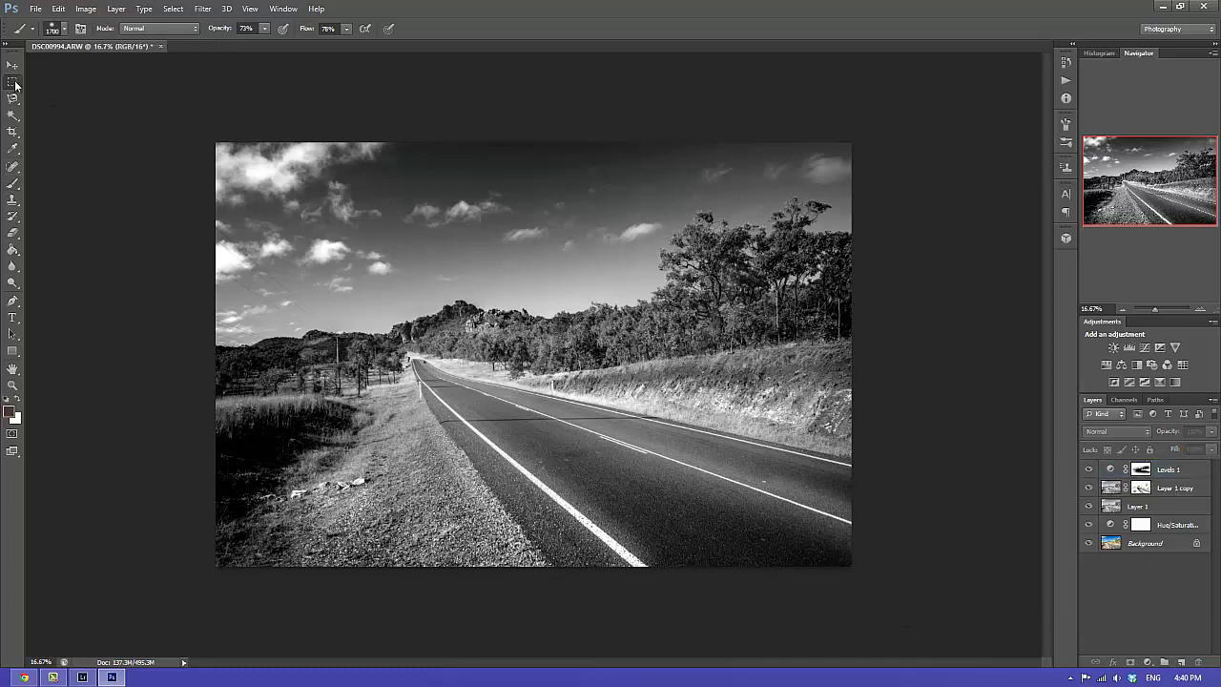
{"action": "left_click_drag", "start_coordinate": [150, 264], "coordinate": [1009, 482]}
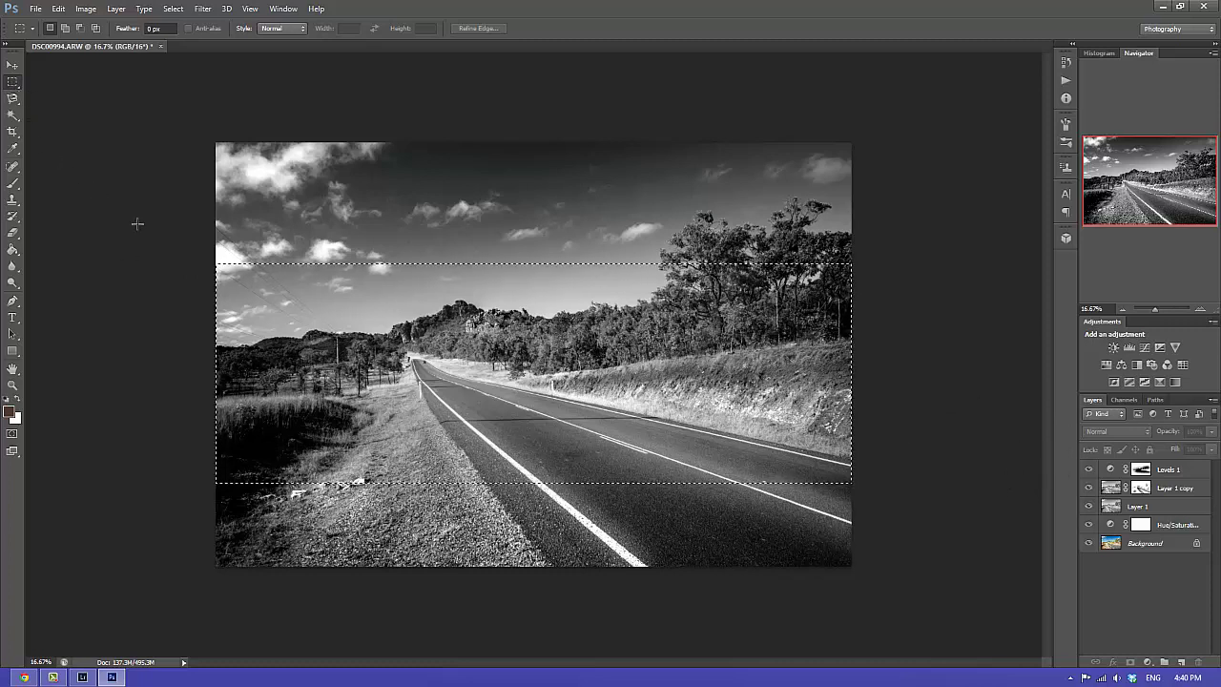
{"action": "right_click", "coordinate": [425, 333]}
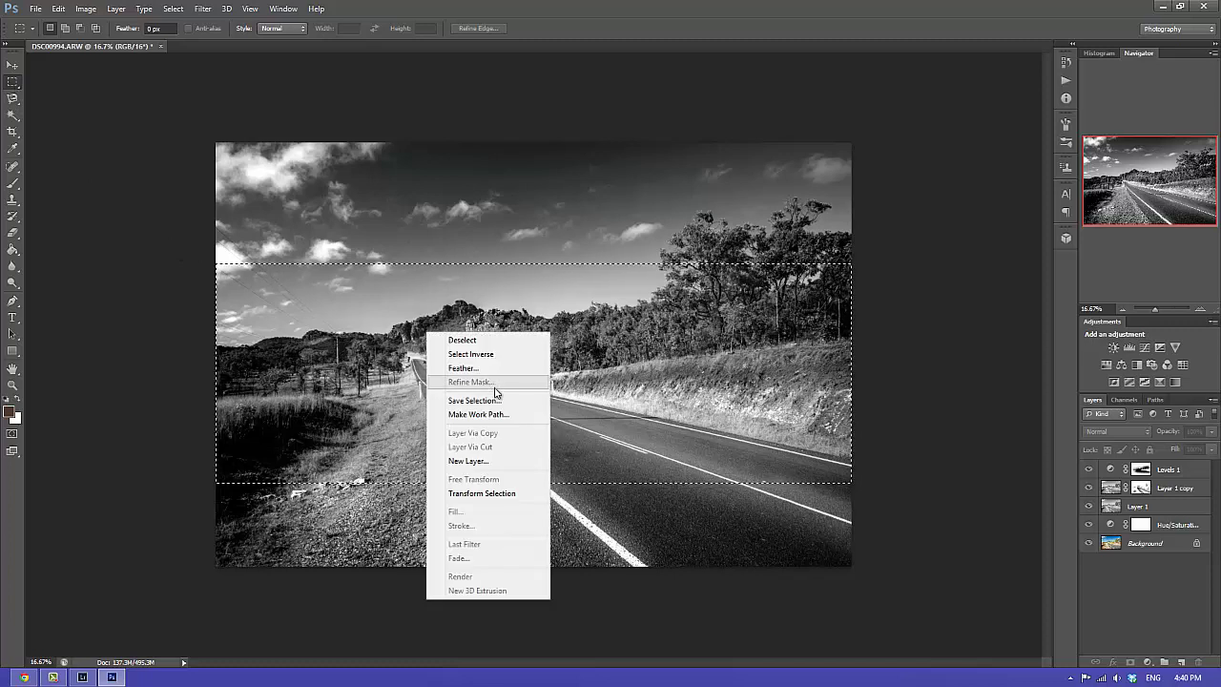
{"action": "left_click", "coordinate": [465, 367]}
{"action": "left_click", "coordinate": [682, 230]}
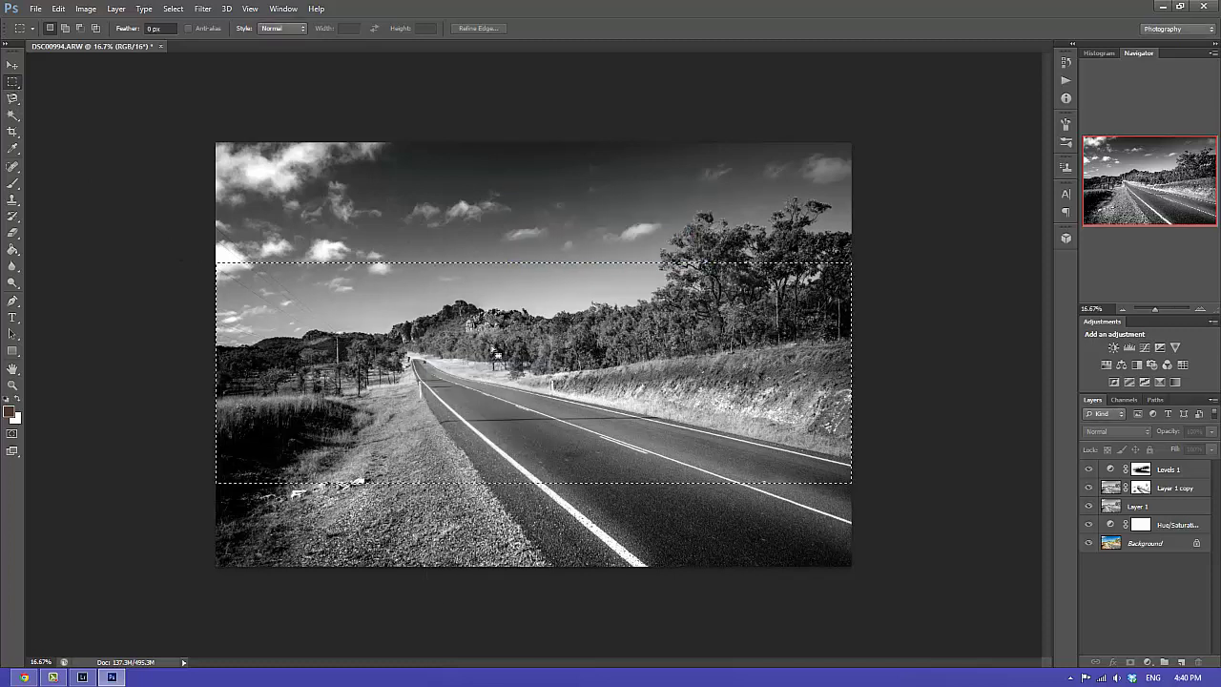
{"action": "right_click", "coordinate": [435, 335]}
{"action": "left_click", "coordinate": [477, 357]}
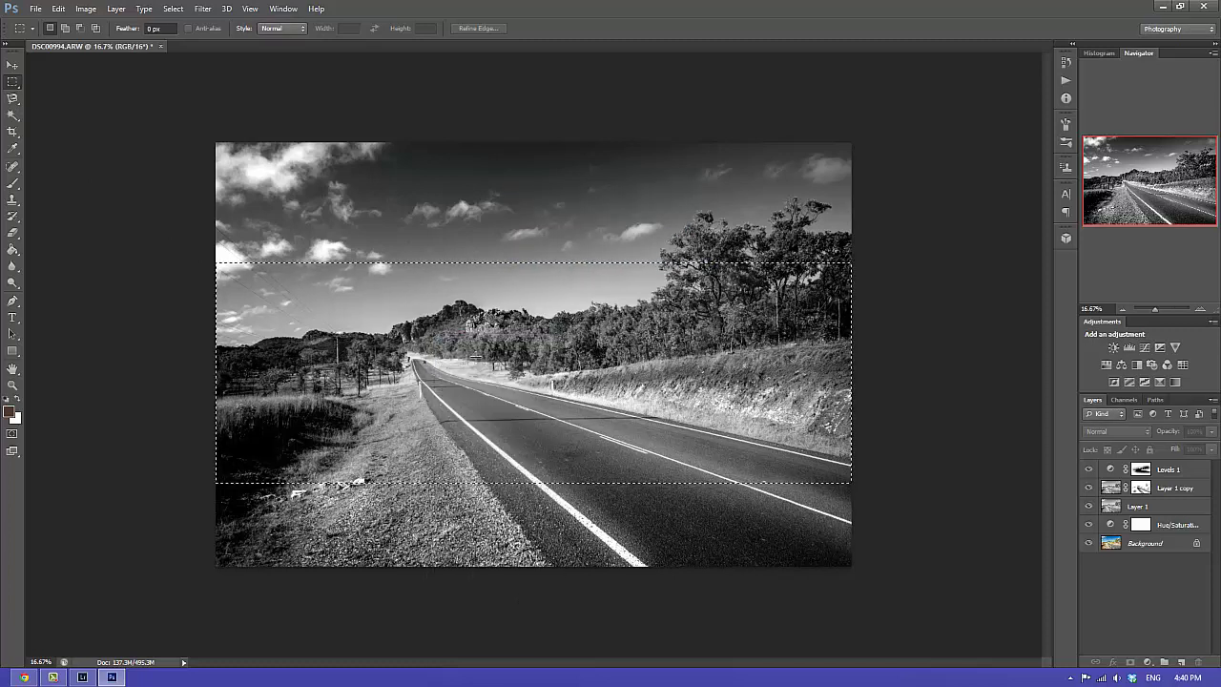
- Add a Curves adjustment layer from the selection and darken the midtones with a point at input 112, output 90
{"action": "left_click", "coordinate": [1144, 348]}
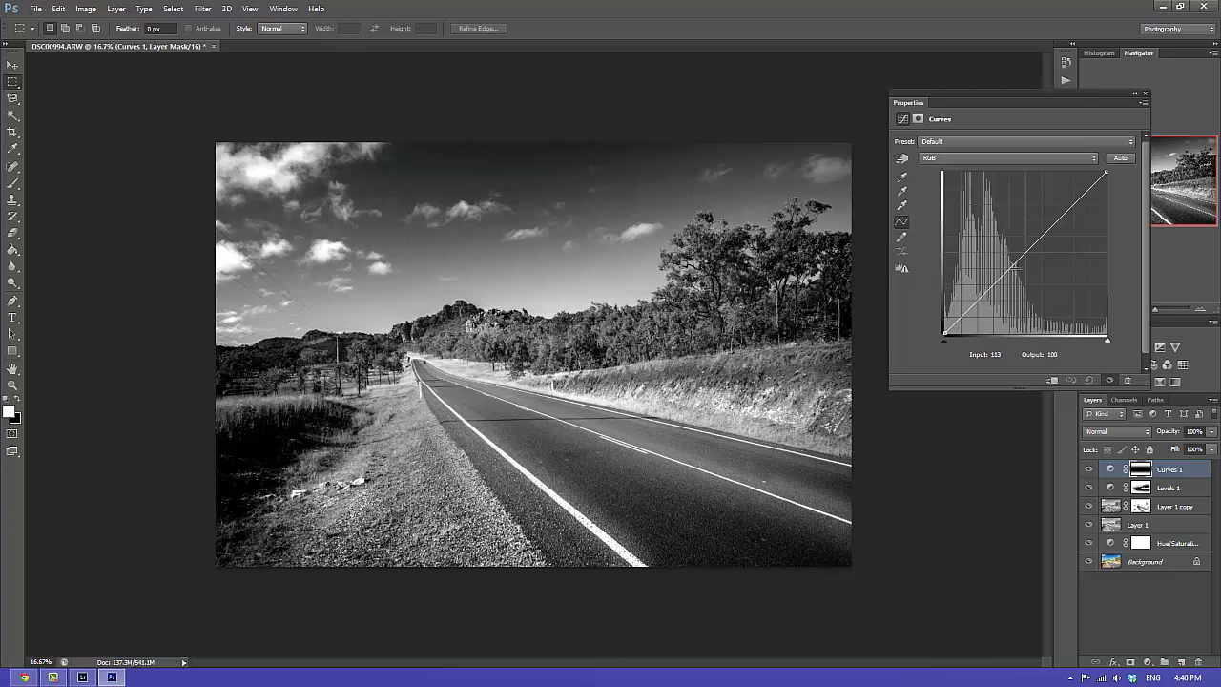
{"action": "left_click_drag", "start_coordinate": [1014, 264], "coordinate": [1016, 277]}
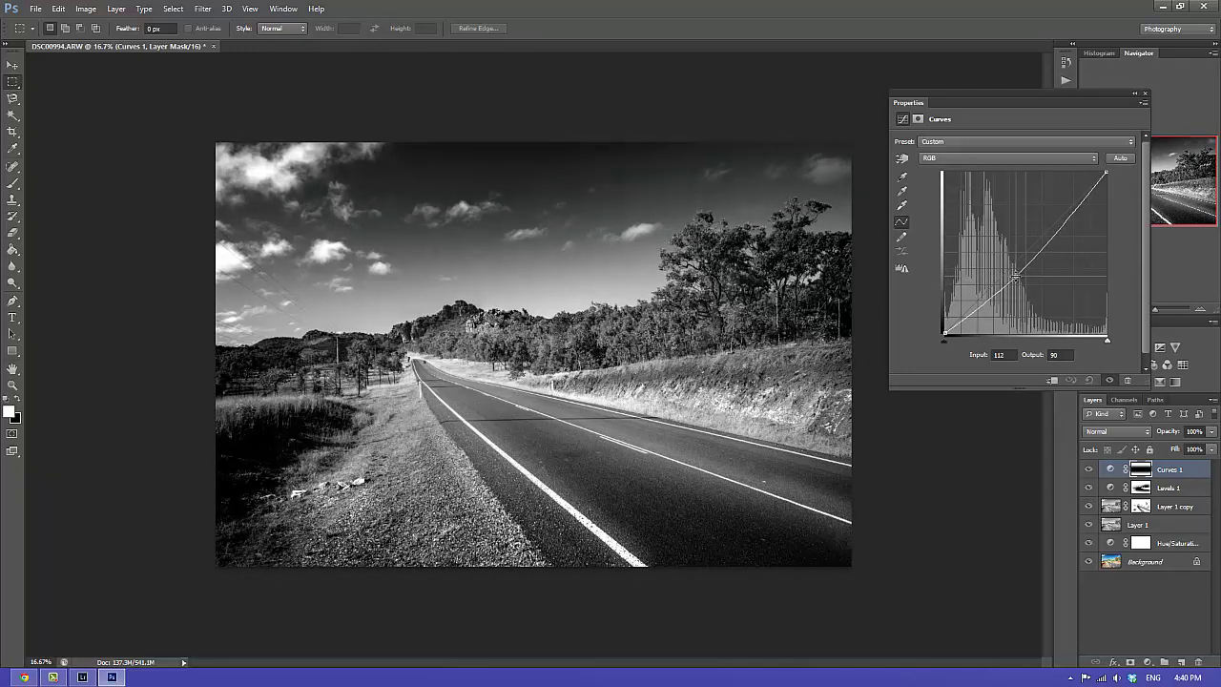
{"action": "left_click", "coordinate": [1146, 94]}
- Compare the darkened image edges before and after by toggling the Curves layer's visibility
{"action": "left_click", "coordinate": [1089, 470]}
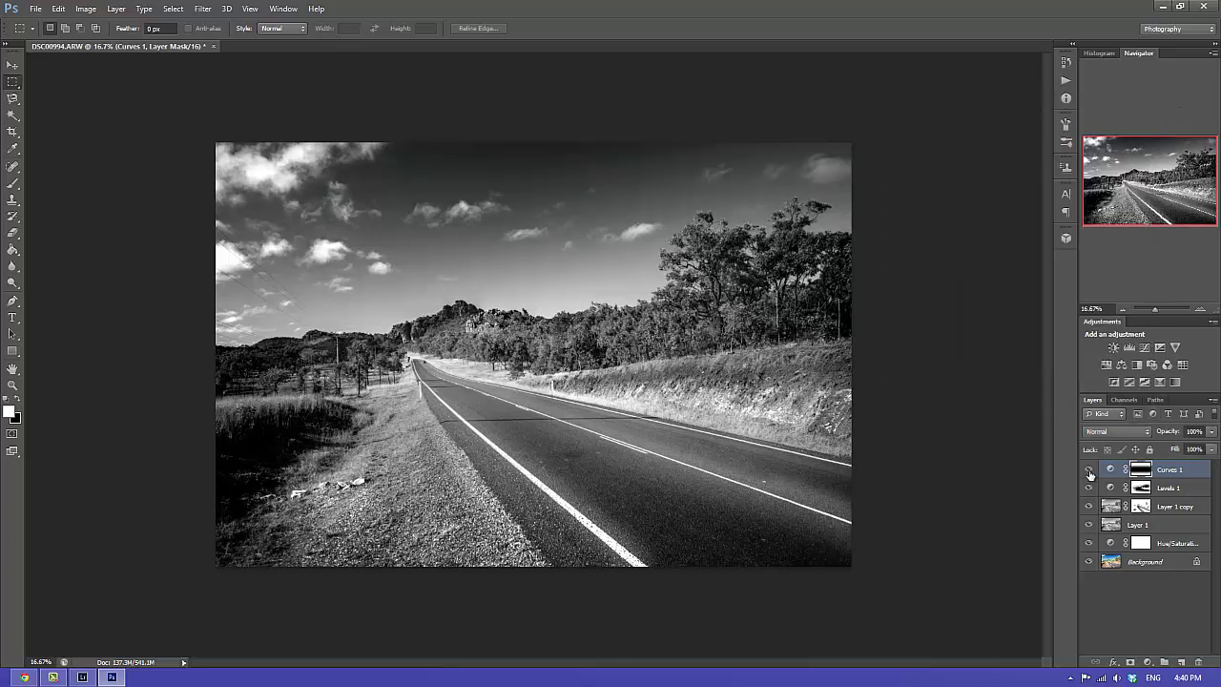
{"action": "left_click", "coordinate": [1089, 470]}
{"action": "left_click", "coordinate": [1089, 471]}
{"action": "left_click", "coordinate": [1089, 471]}
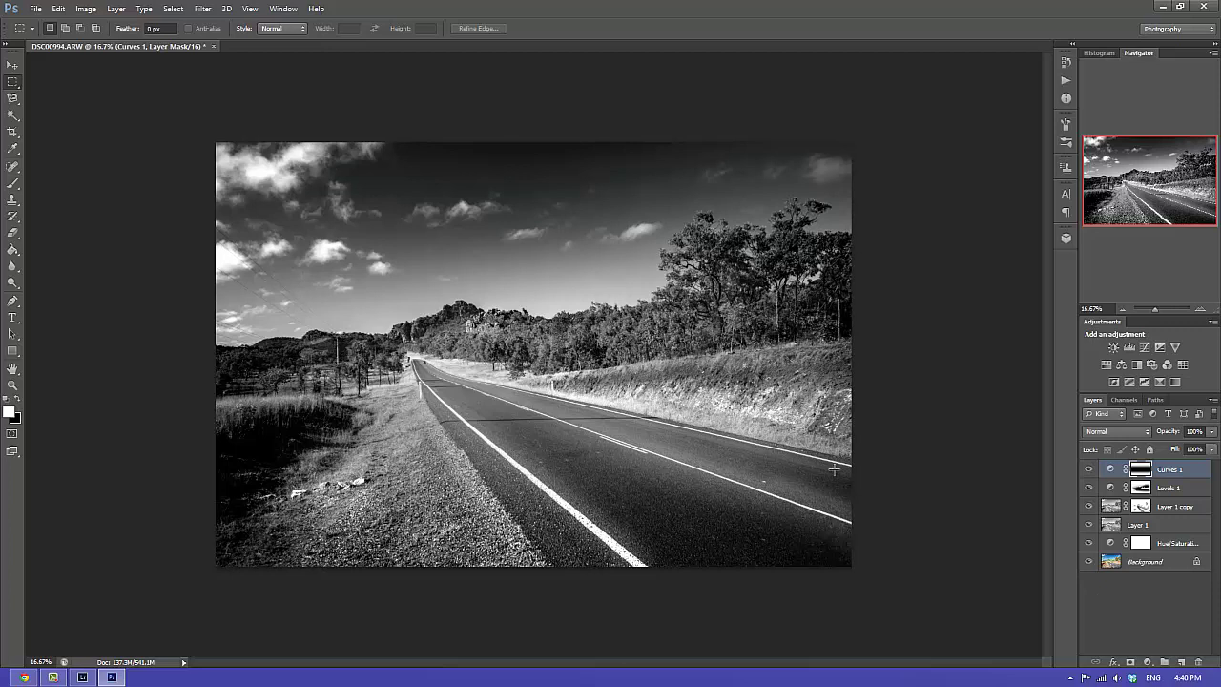
- Merge all visible layers into a new top layer and apply Noiseware Professional noise reduction with the Landscape setting
{"action": "left_click", "coordinate": [1148, 608]}
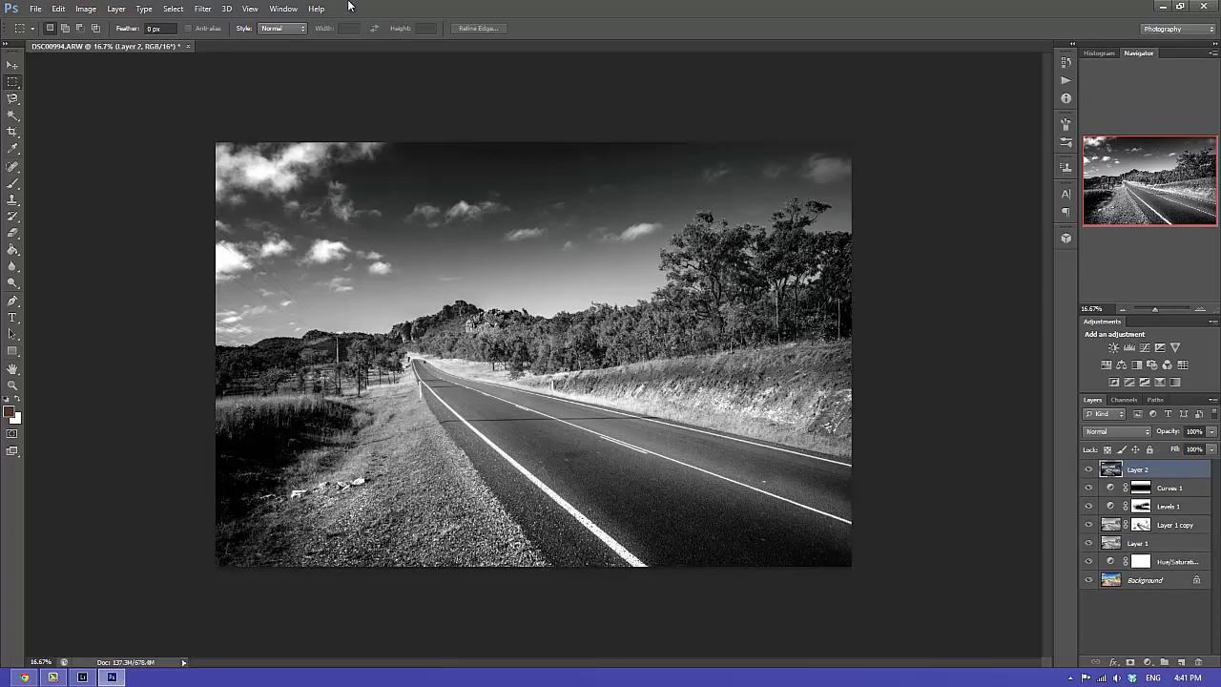
{"action": "left_click", "coordinate": [173, 10]}
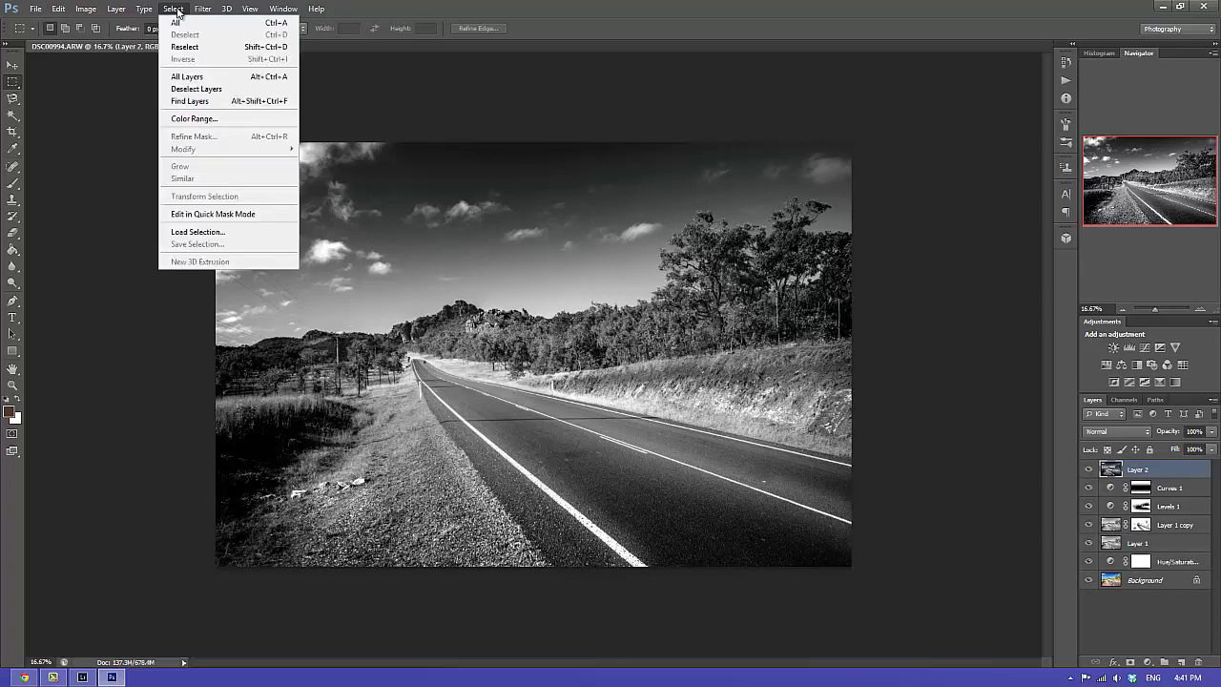
{"action": "mouse_move", "coordinate": [202, 10]}
{"action": "mouse_move", "coordinate": [273, 264]}
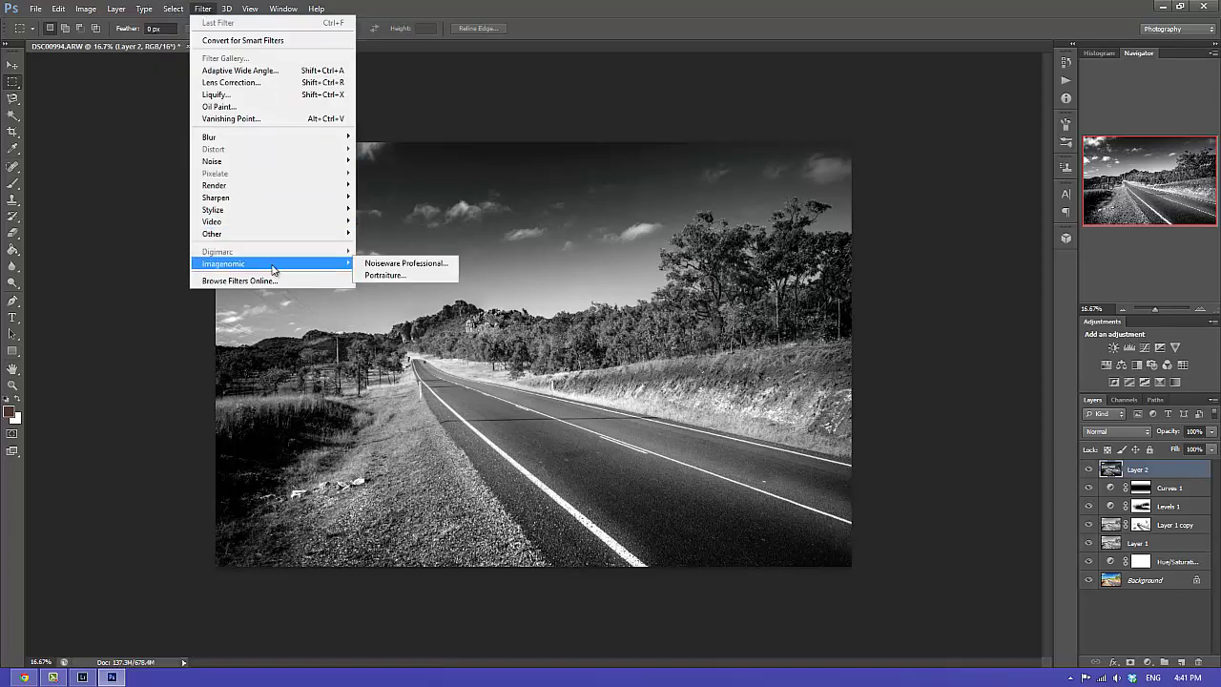
{"action": "left_click", "coordinate": [414, 266]}
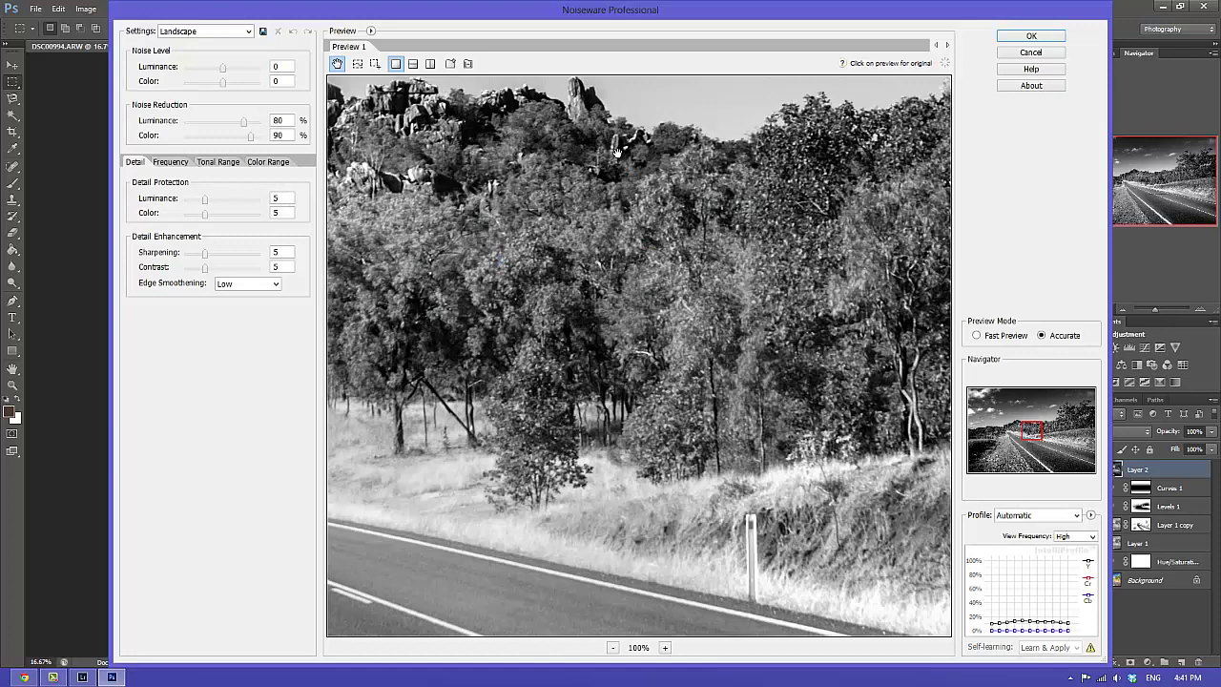
{"action": "left_click_drag", "start_coordinate": [618, 153], "coordinate": [662, 397]}
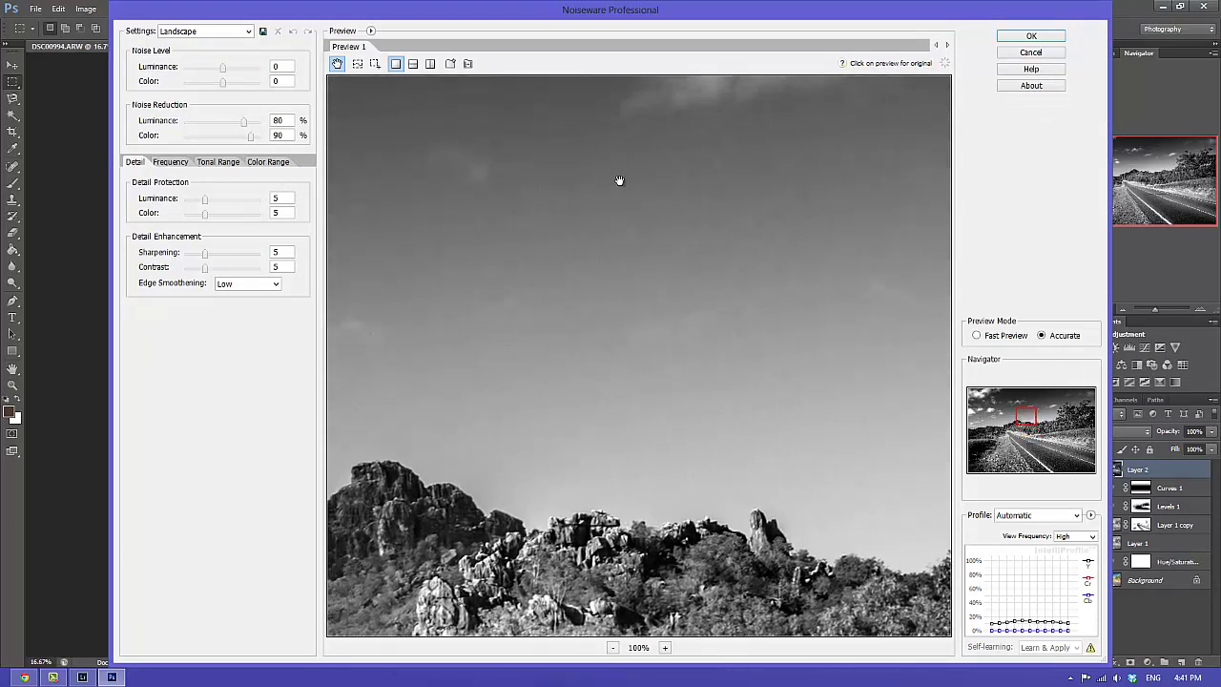
{"action": "left_click_drag", "start_coordinate": [577, 343], "coordinate": [755, 328]}
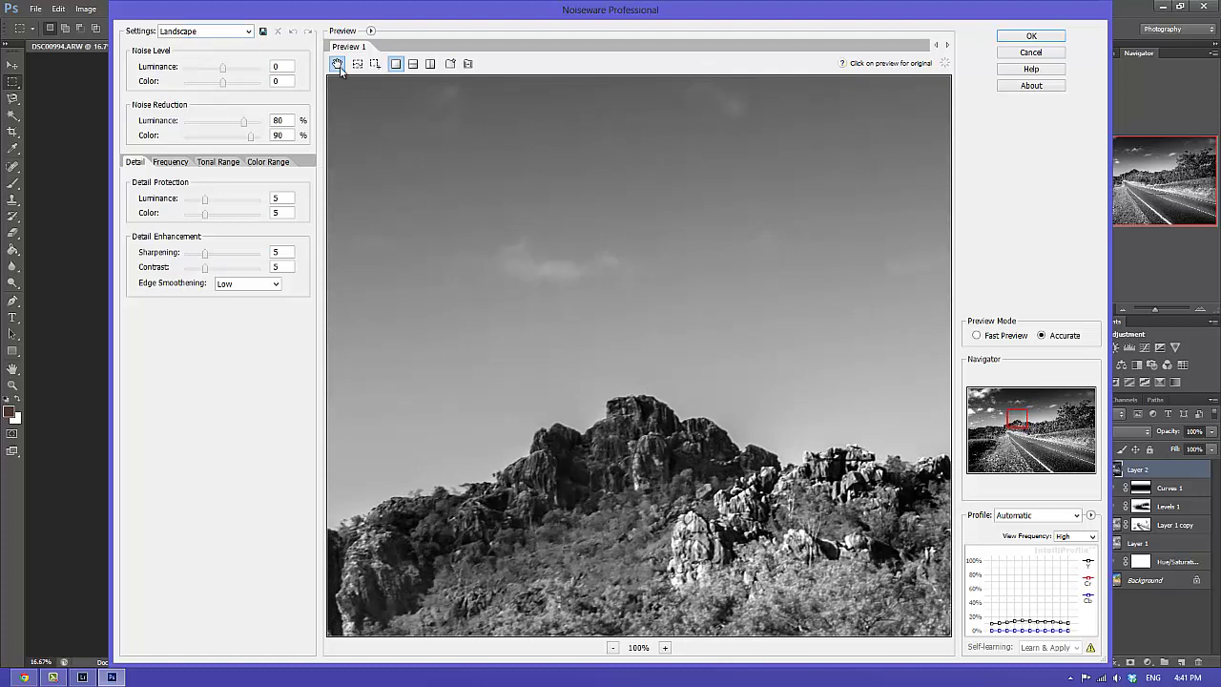
{"action": "left_click_drag", "start_coordinate": [542, 538], "coordinate": [725, 367]}
{"action": "left_click", "coordinate": [1031, 35]}
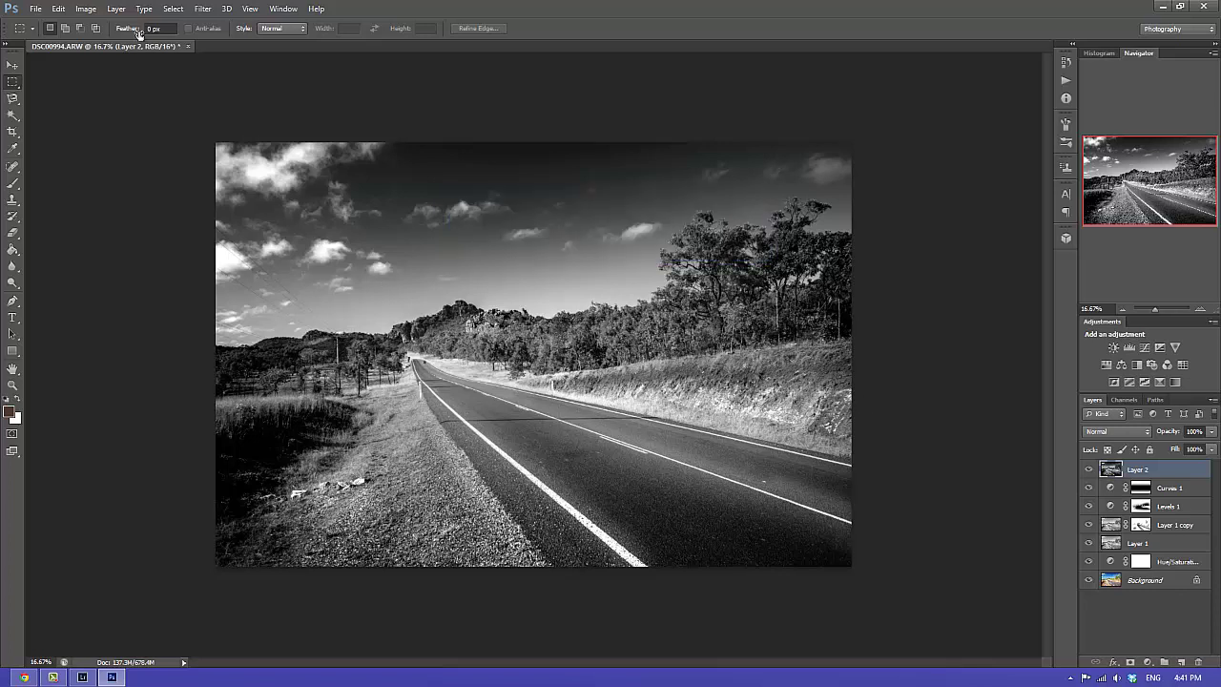
- Sharpen the noise-reduced layer with Unsharp Mask at amount 84%, radius 1.8 pixels and threshold 3, checking the tree detail
{"action": "left_click", "coordinate": [211, 9]}
{"action": "mouse_move", "coordinate": [238, 196]}
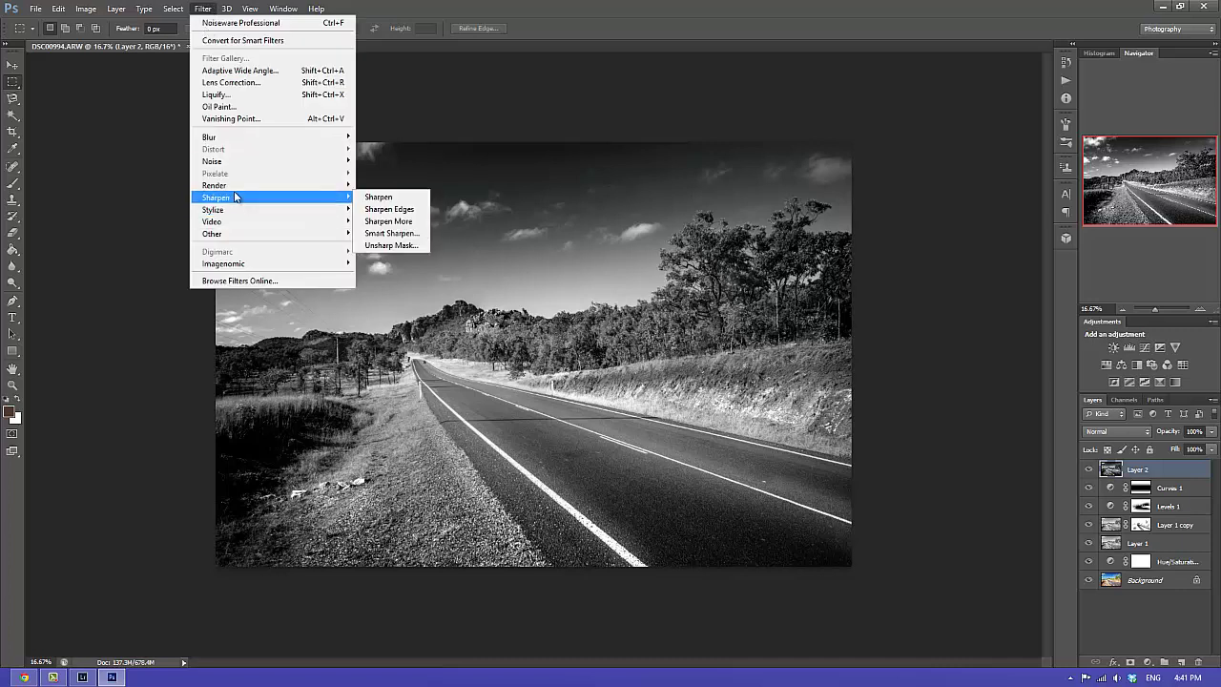
{"action": "left_click", "coordinate": [408, 245]}
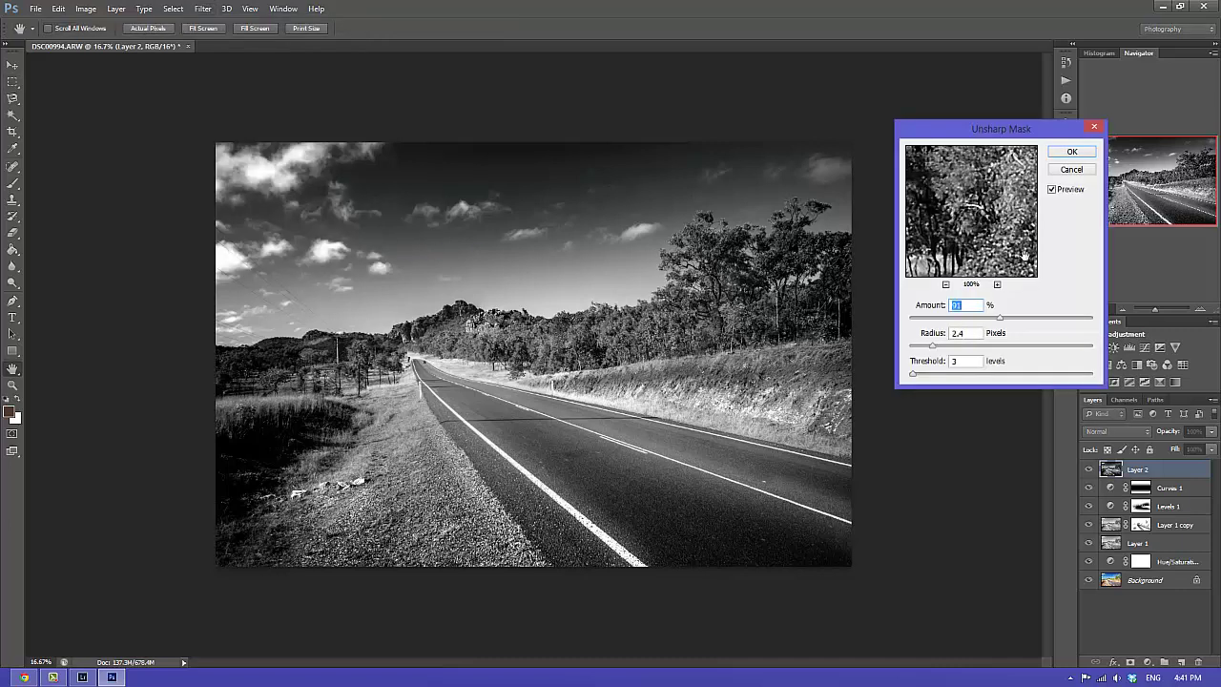
{"action": "left_click", "coordinate": [845, 349]}
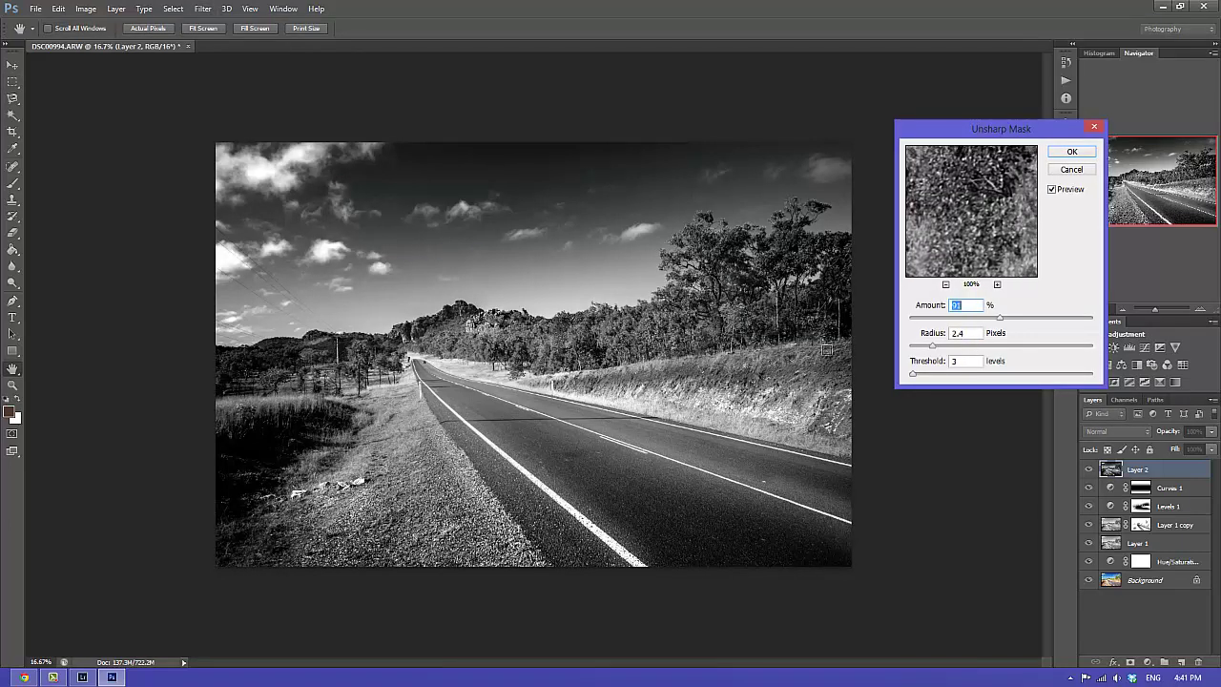
{"action": "left_click_drag", "start_coordinate": [449, 316], "coordinate": [482, 324]}
{"action": "left_click", "coordinate": [695, 277]}
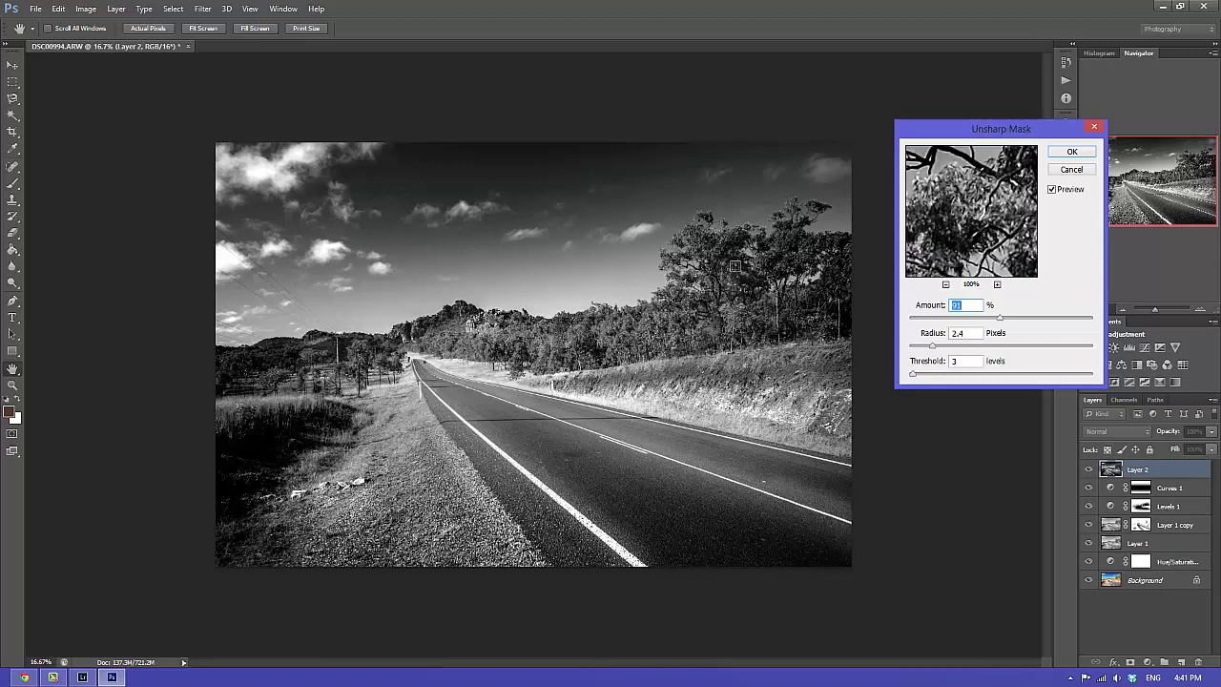
{"action": "mouse_move", "coordinate": [968, 225]}
{"action": "left_mouse_down"}
{"action": "mouse_move", "coordinate": [953, 227]}
{"action": "mouse_move", "coordinate": [971, 242]}
{"action": "left_mouse_up"}
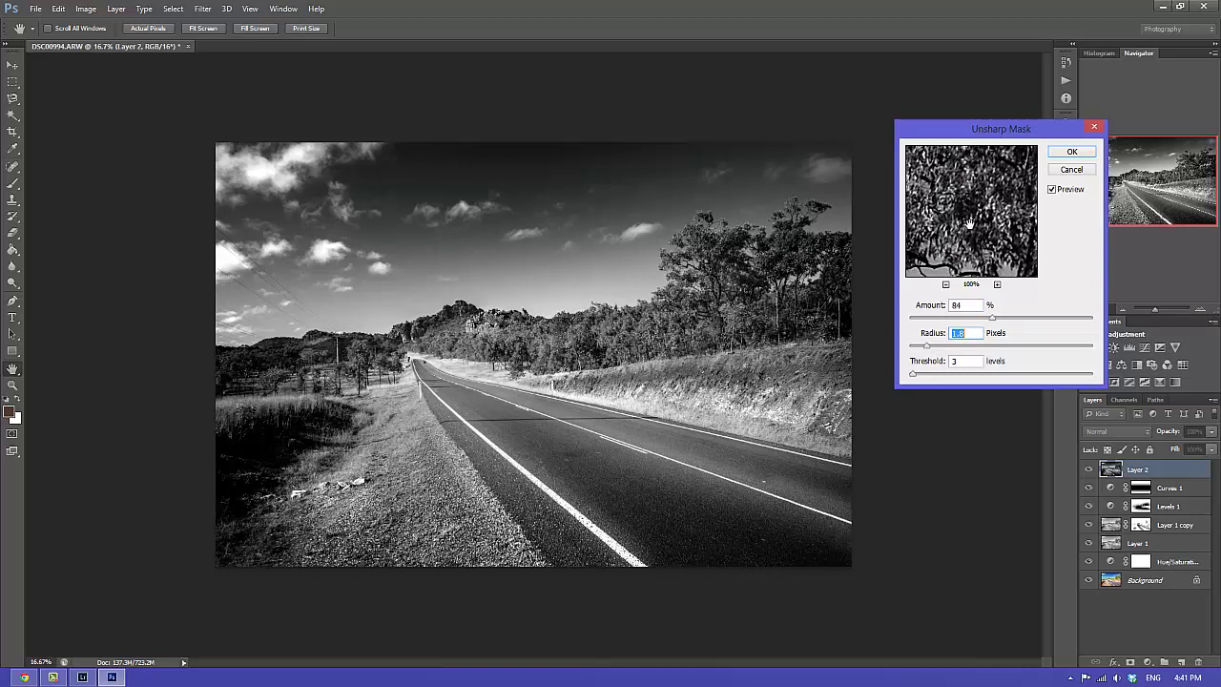
{"action": "left_click", "coordinate": [1072, 153]}
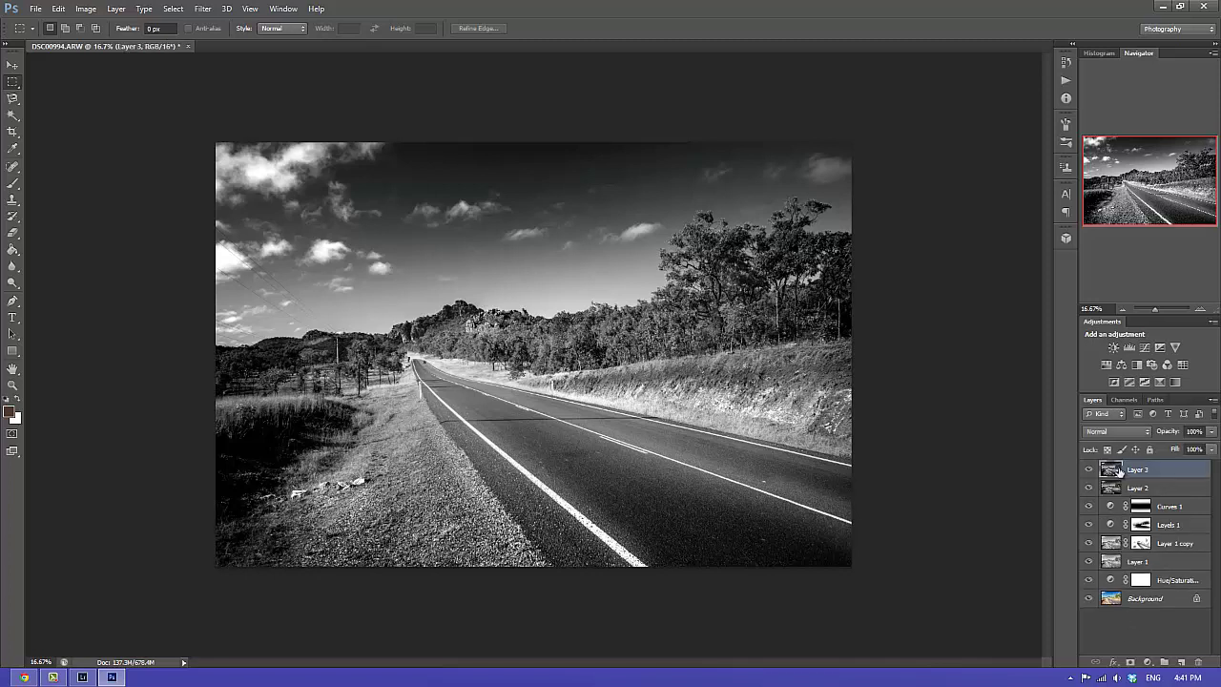
- Apply a Gaussian Blur to a new merged top layer and set that layer's opacity to 33%
{"action": "left_click", "coordinate": [205, 11]}
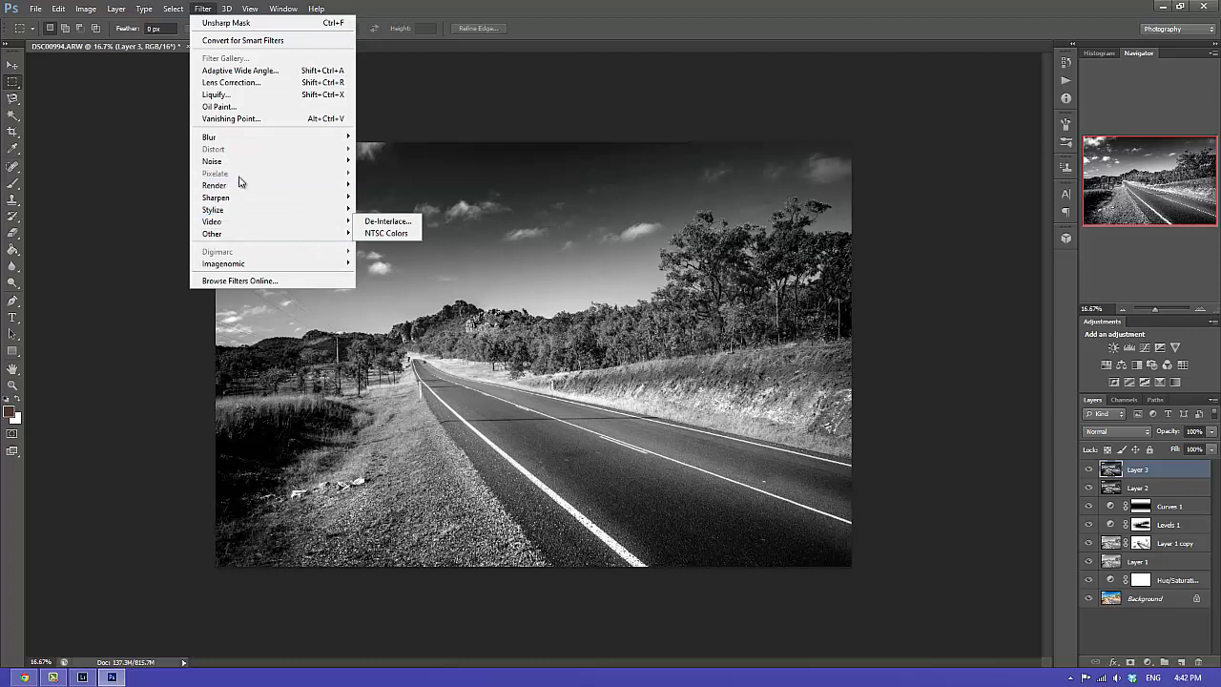
{"action": "mouse_move", "coordinate": [343, 138]}
{"action": "left_click", "coordinate": [412, 227]}
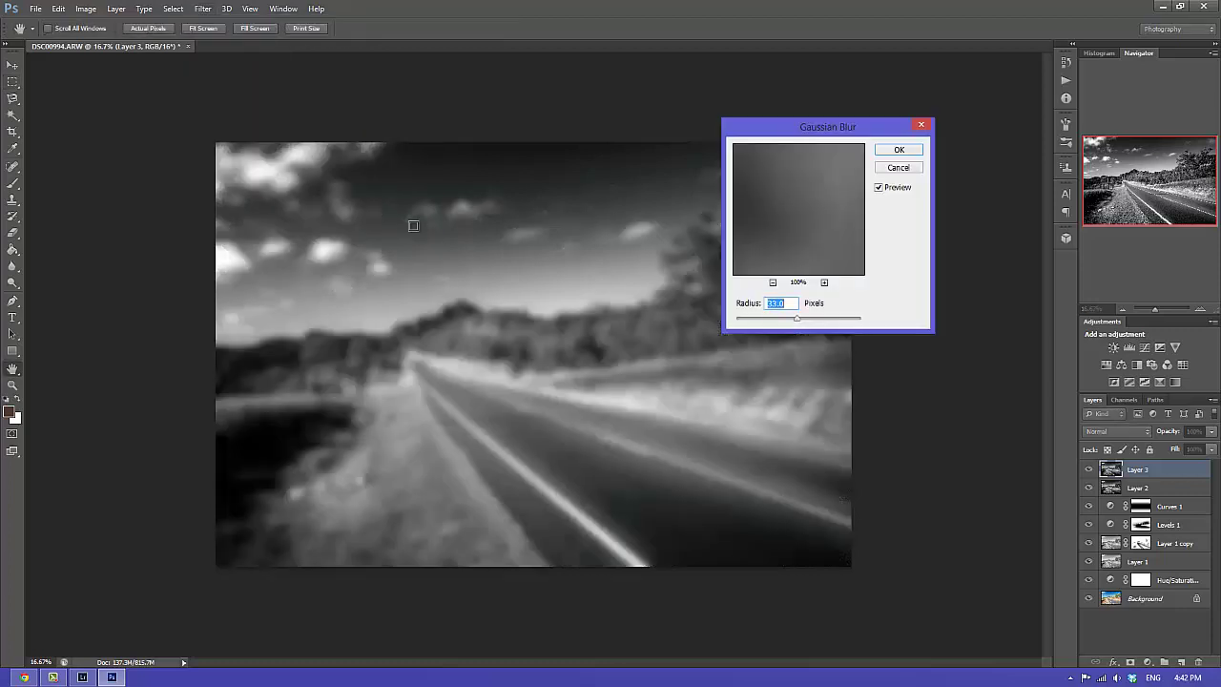
{"action": "left_click", "coordinate": [899, 152]}
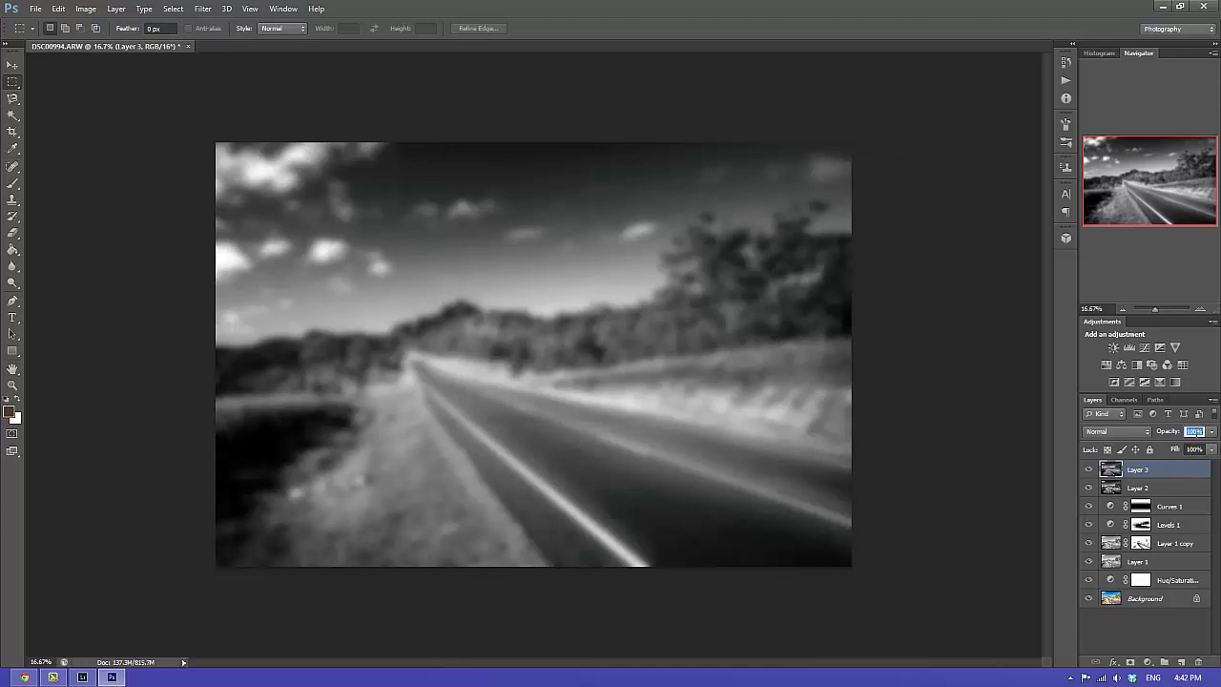
{"action": "type", "text": "33"}
{"action": "key", "text": "Return"}
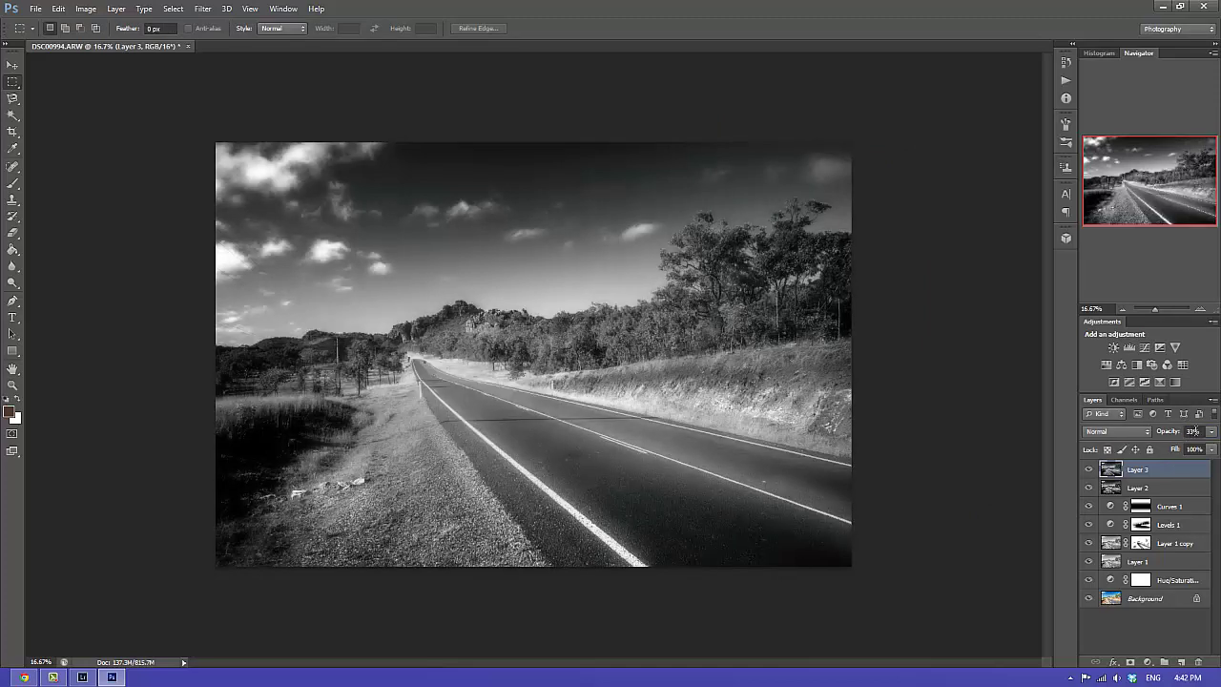
- Compare the image with and without the soft blur by toggling the top layer's visibility
{"action": "left_click", "coordinate": [1087, 469]}
{"action": "left_click", "coordinate": [1087, 470]}
{"action": "left_click", "coordinate": [1087, 469]}
{"action": "left_click", "coordinate": [1089, 470]}
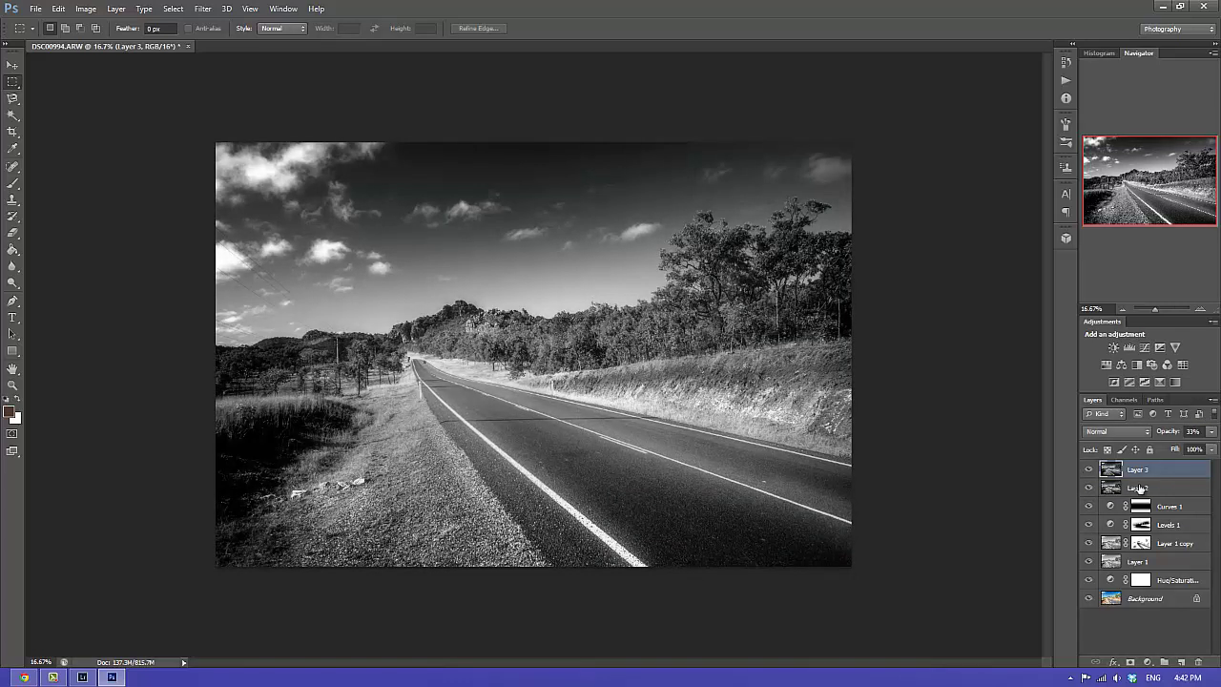
- Add a mask to the blurred layer and paint black over the road and the distant tree line with a 700 px brush
{"action": "left_click", "coordinate": [1131, 662]}
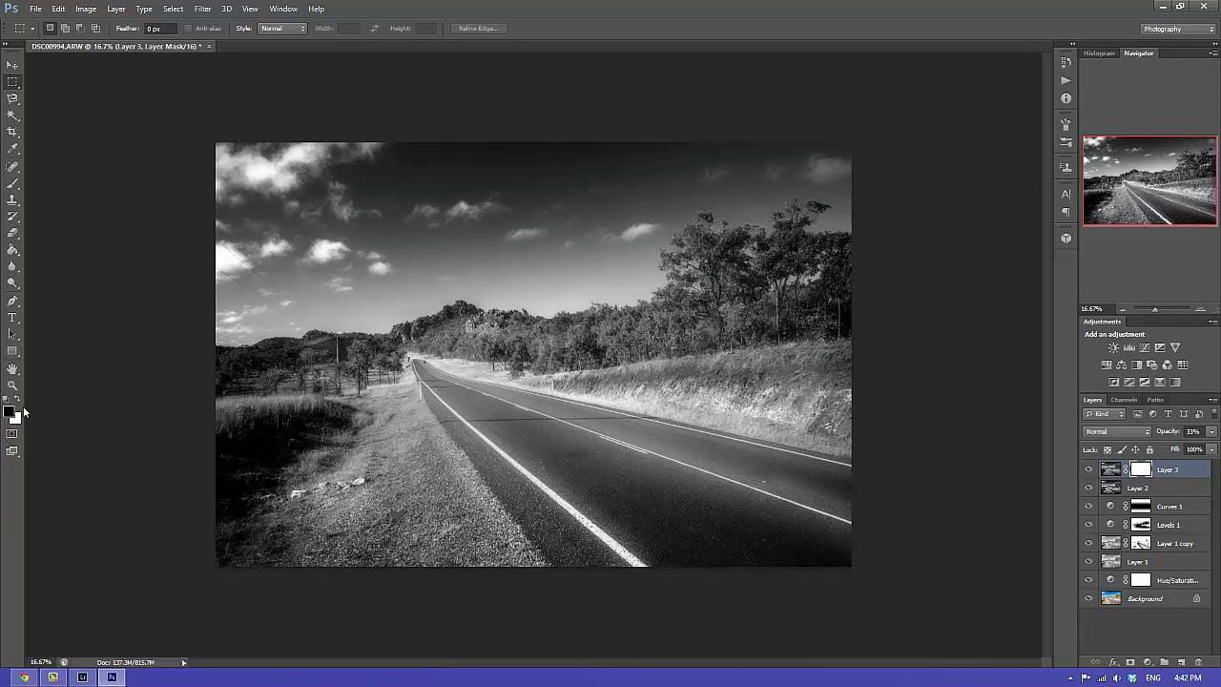
{"action": "key", "text": "b"}
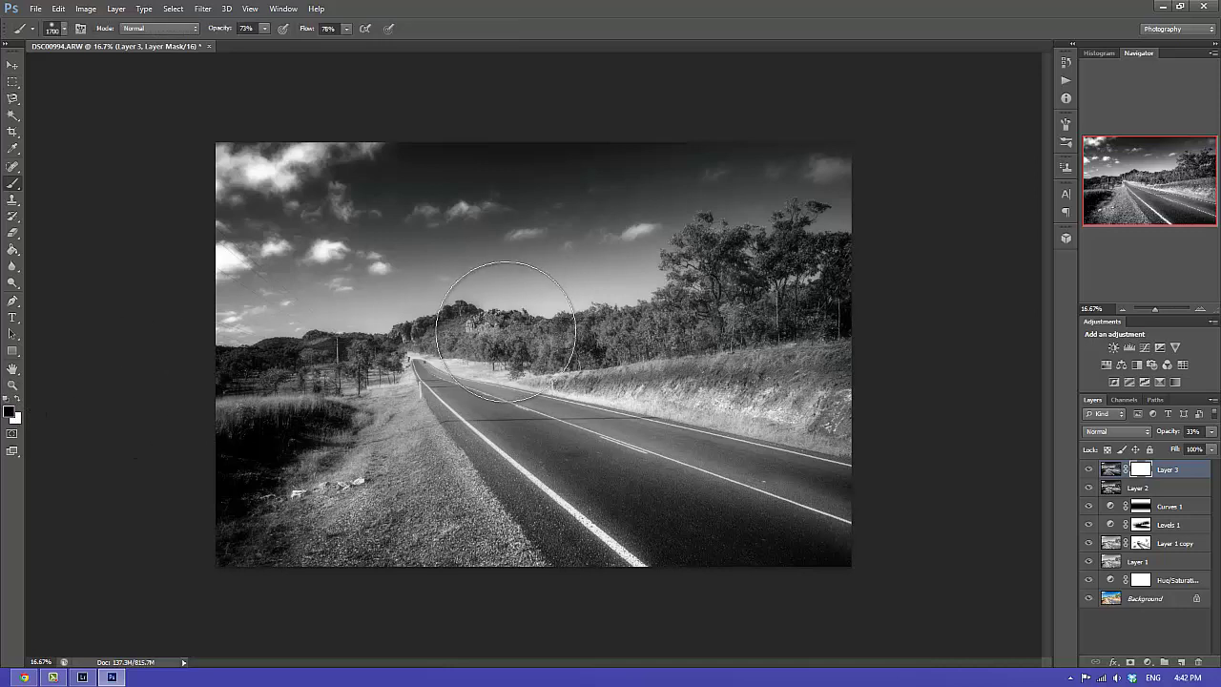
{"action": "key", "text": "bracketleft"}
{"action": "key", "text": "bracketleft"}
{"action": "key", "text": "bracketleft"}
{"action": "key", "text": "bracketleft"}
{"action": "key", "text": "bracketleft"}
{"action": "key", "text": "bracketleft"}
{"action": "key", "text": "bracketleft"}
{"action": "key", "text": "bracketleft"}
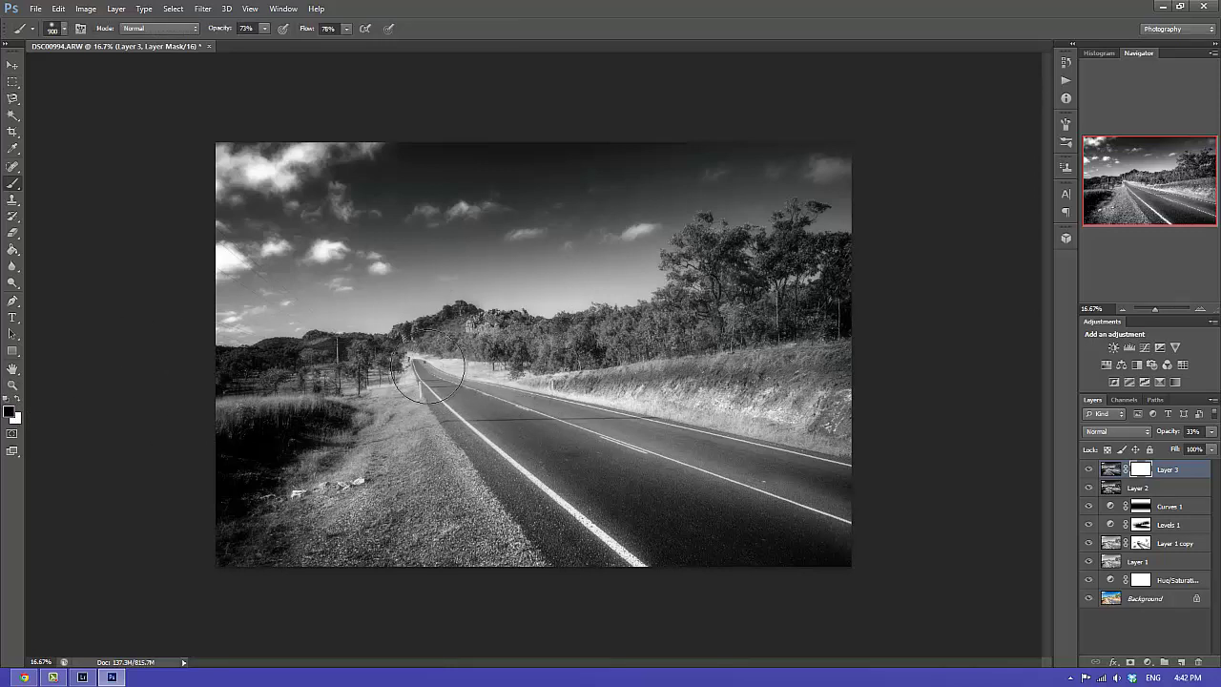
{"action": "key", "text": "bracketleft"}
{"action": "key", "text": "bracketleft"}
{"action": "mouse_move", "coordinate": [428, 368]}
{"action": "left_mouse_down"}
{"action": "mouse_move", "coordinate": [530, 474]}
{"action": "mouse_move", "coordinate": [665, 572]}
{"action": "left_mouse_up"}
{"action": "left_click_drag", "start_coordinate": [420, 360], "coordinate": [892, 492]}
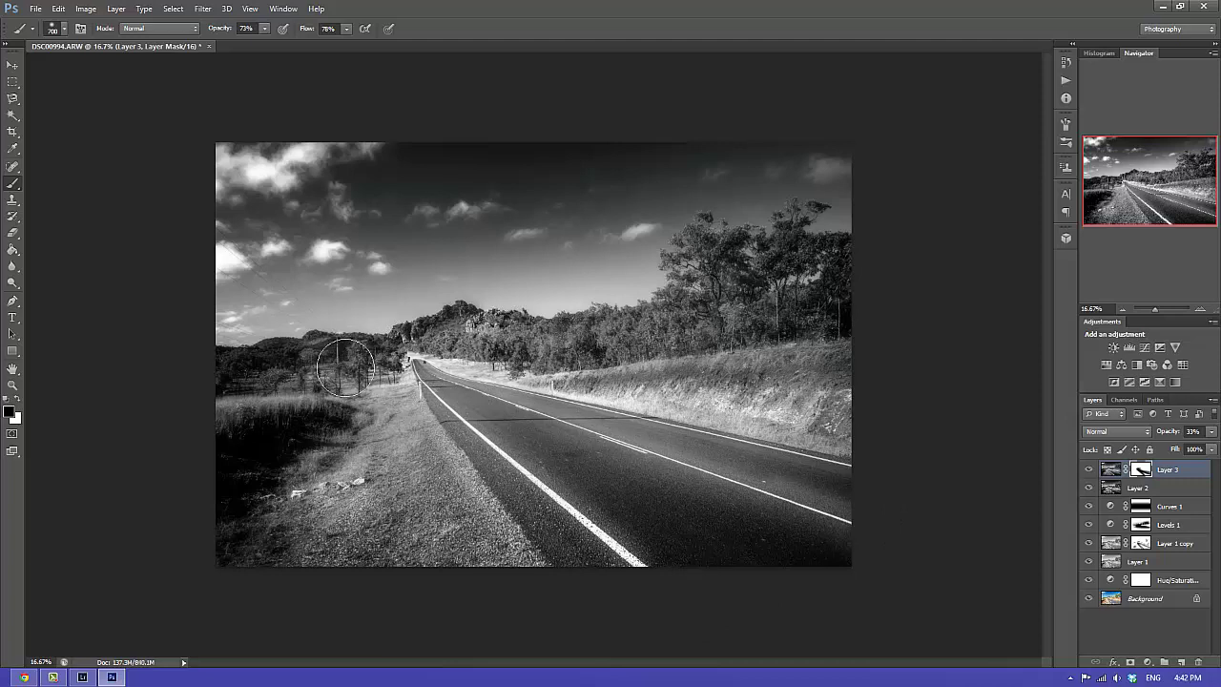
{"action": "mouse_move", "coordinate": [252, 367]}
{"action": "left_mouse_down"}
{"action": "mouse_move", "coordinate": [671, 327]}
{"action": "mouse_move", "coordinate": [605, 366]}
{"action": "mouse_move", "coordinate": [423, 349]}
{"action": "mouse_move", "coordinate": [441, 372]}
{"action": "left_mouse_up"}
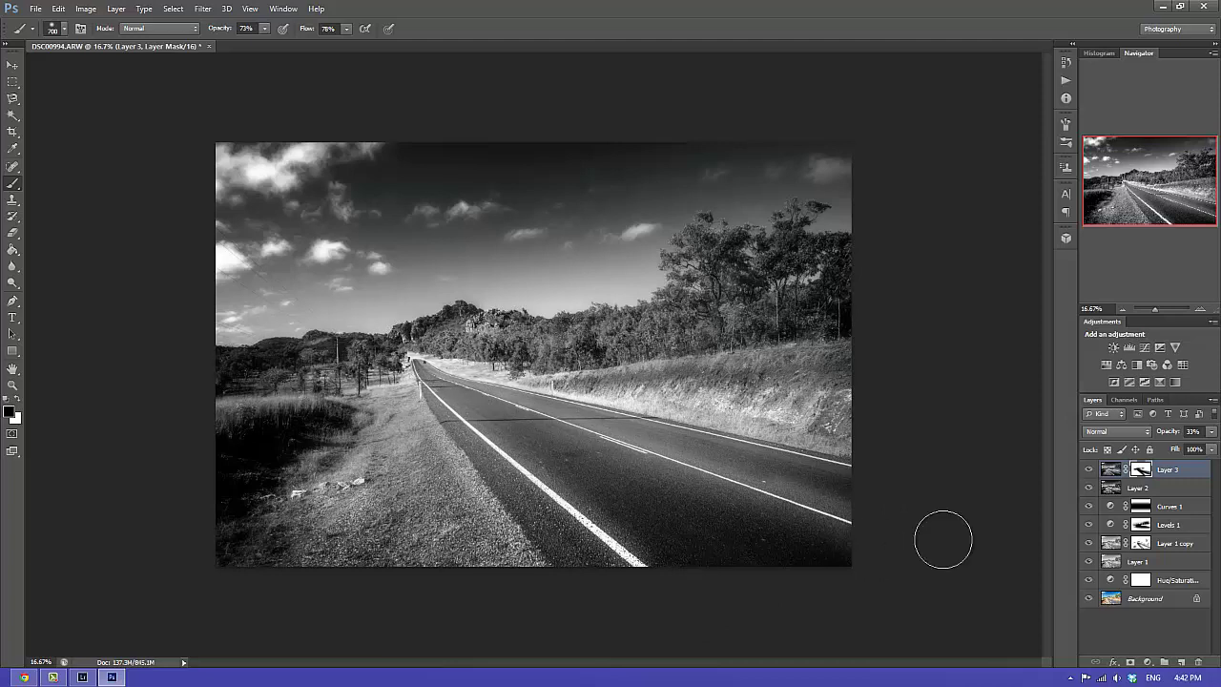
- Examine the masked blur's effect by repeatedly hiding and showing the top layer
{"action": "left_click", "coordinate": [1088, 470]}
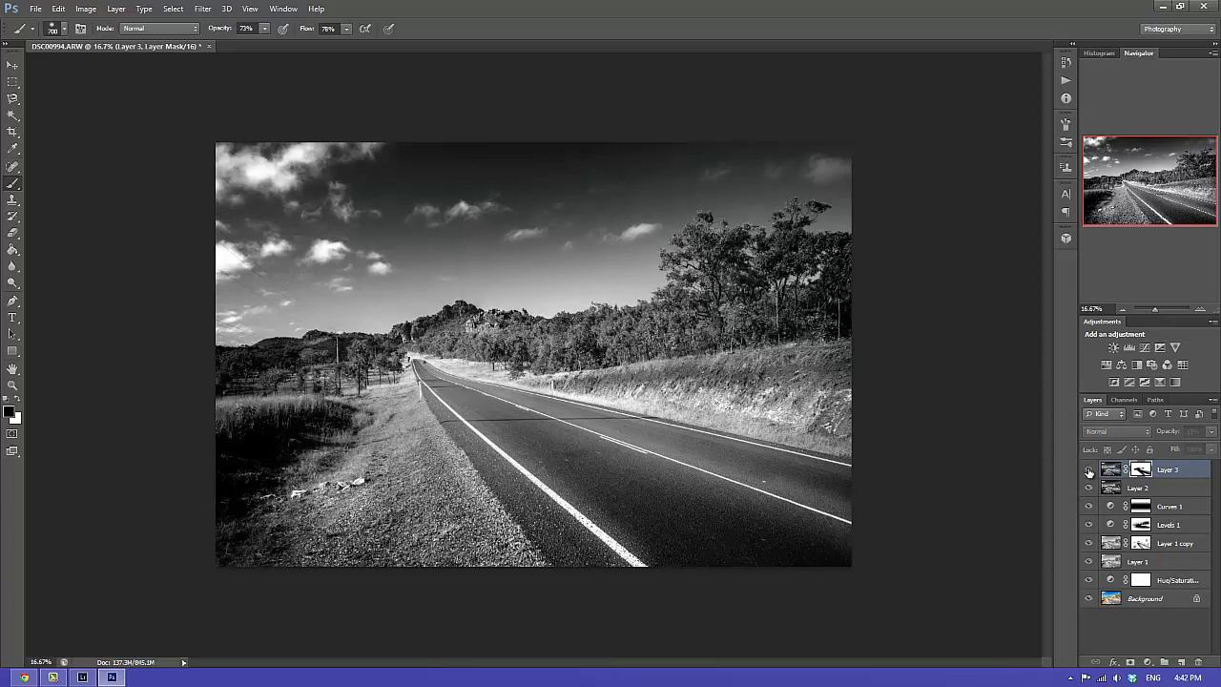
{"action": "left_click", "coordinate": [1088, 470]}
{"action": "left_click", "coordinate": [1088, 470]}
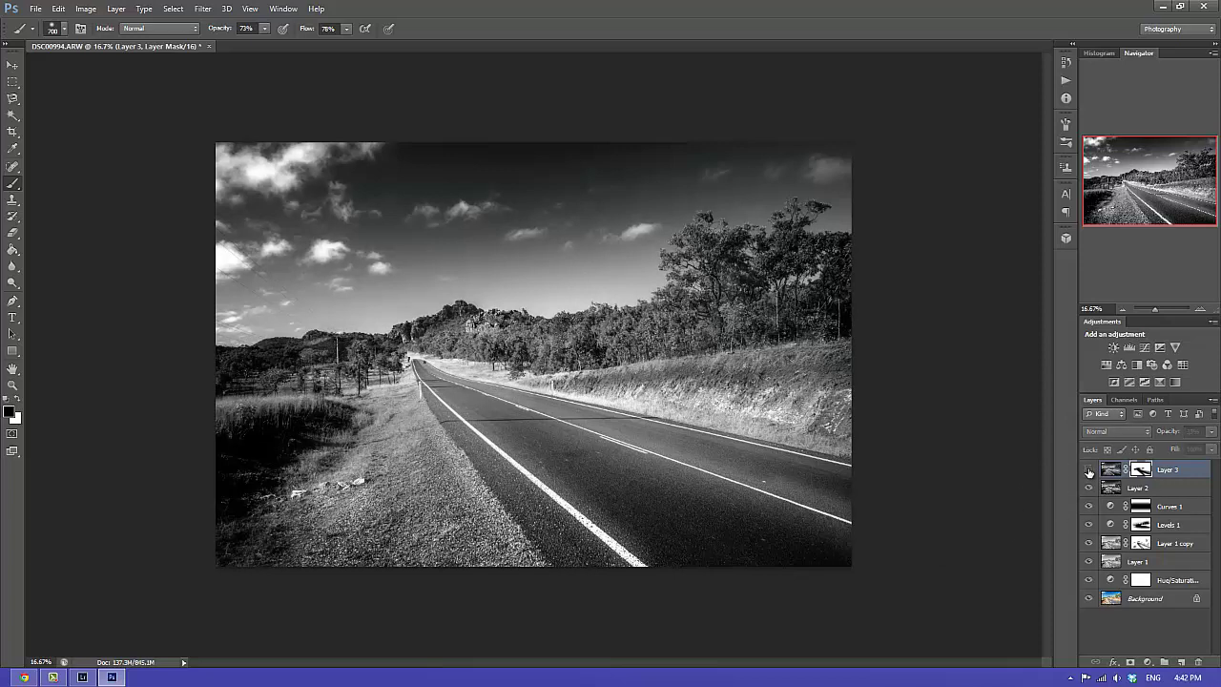
{"action": "left_click", "coordinate": [1088, 470]}
{"action": "left_click", "coordinate": [1089, 470]}
{"action": "left_click", "coordinate": [1088, 470]}
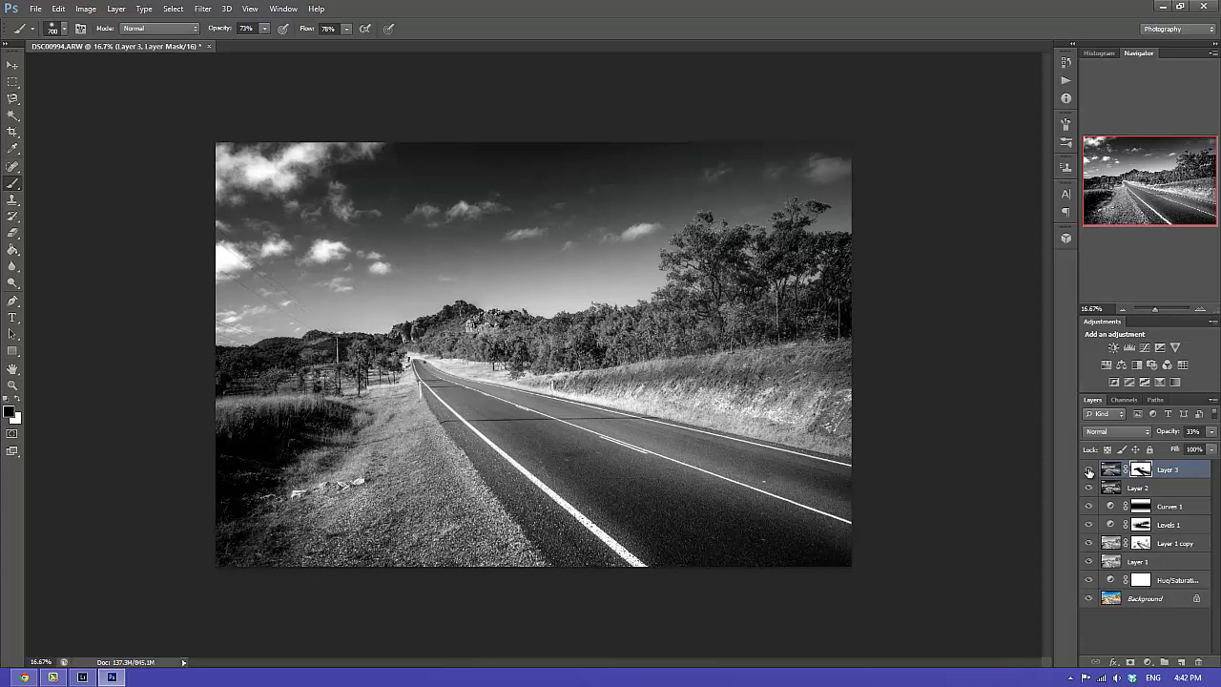
{"action": "left_click", "coordinate": [1088, 470]}
{"action": "left_click", "coordinate": [1089, 470]}
{"action": "left_click", "coordinate": [1088, 470]}
{"action": "left_click", "coordinate": [1086, 470]}
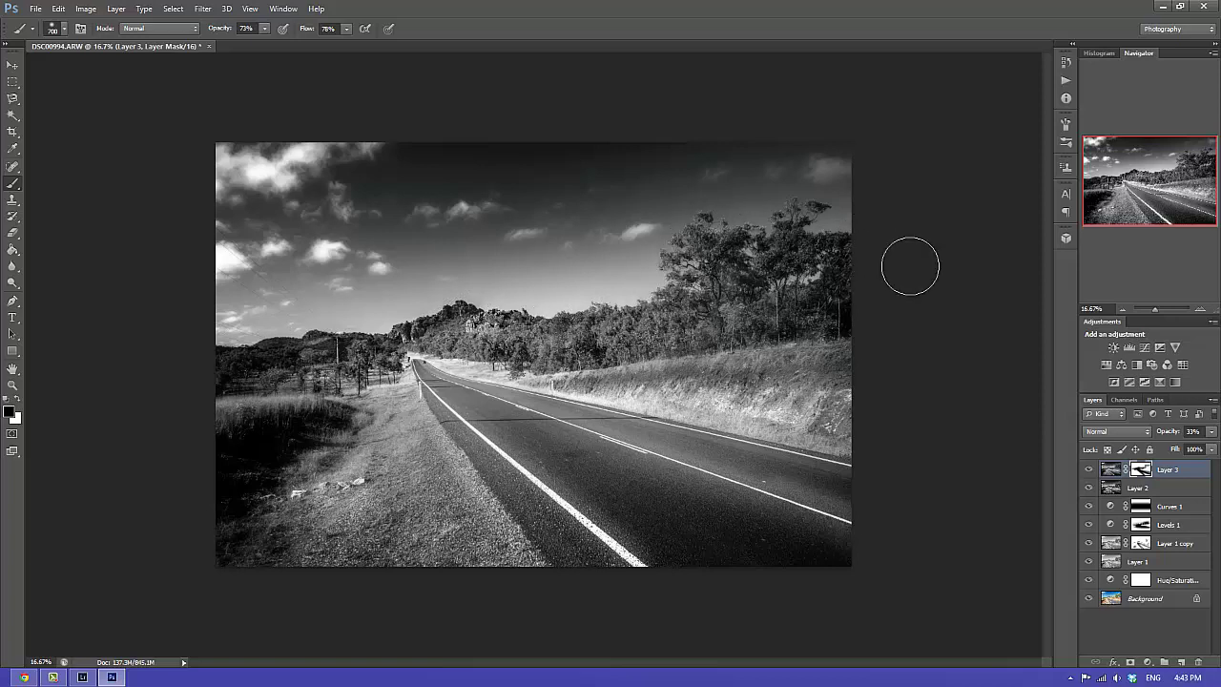
{"action": "left_click", "coordinate": [1088, 470]}
{"action": "left_click", "coordinate": [1088, 470]}
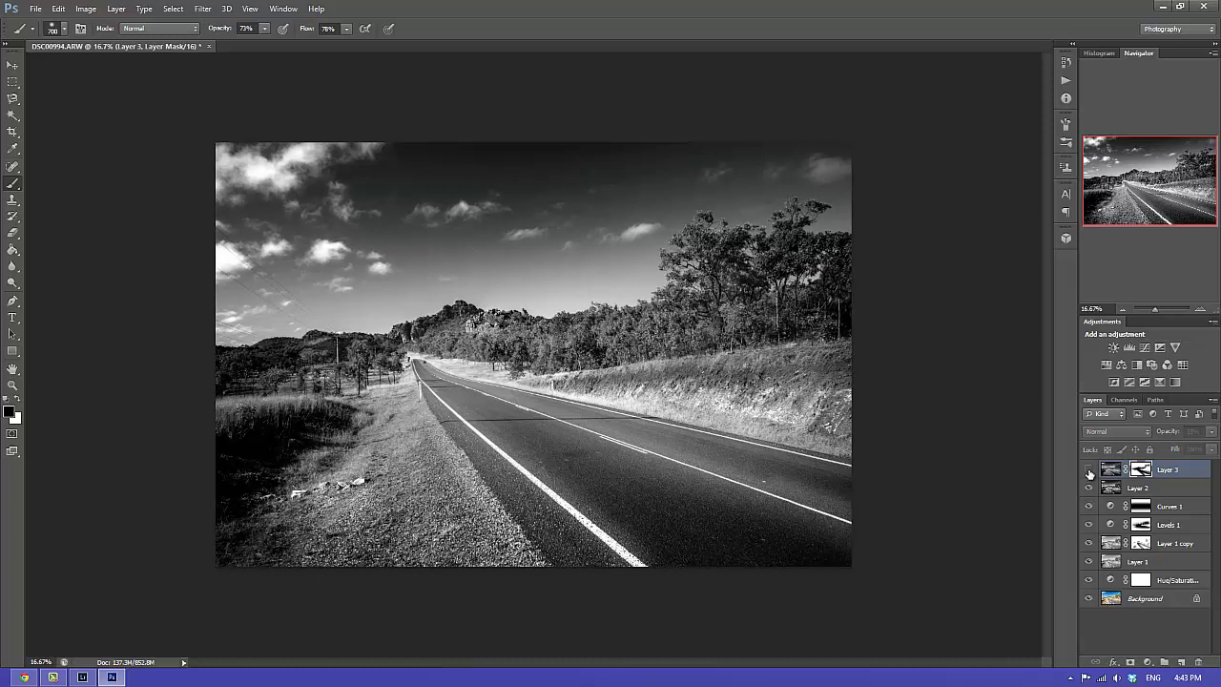
{"action": "left_click", "coordinate": [1088, 470]}
{"action": "left_click", "coordinate": [1089, 471]}
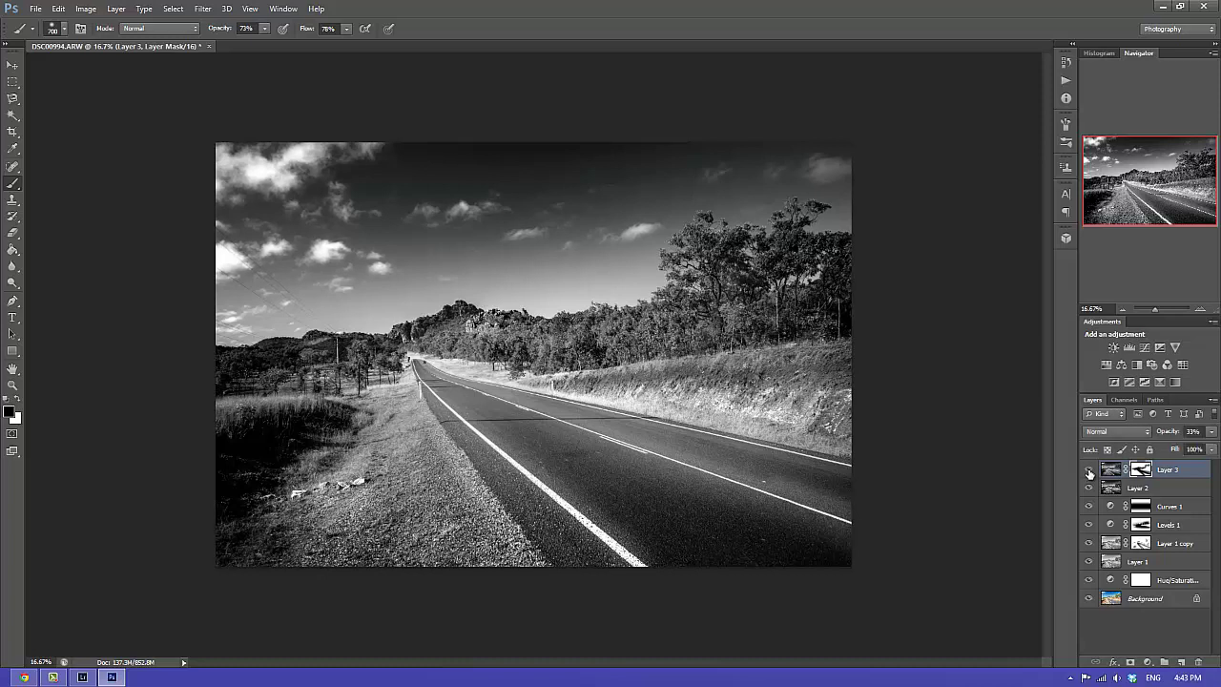
{"action": "left_click", "coordinate": [1088, 471]}
{"action": "left_click", "coordinate": [1089, 470]}
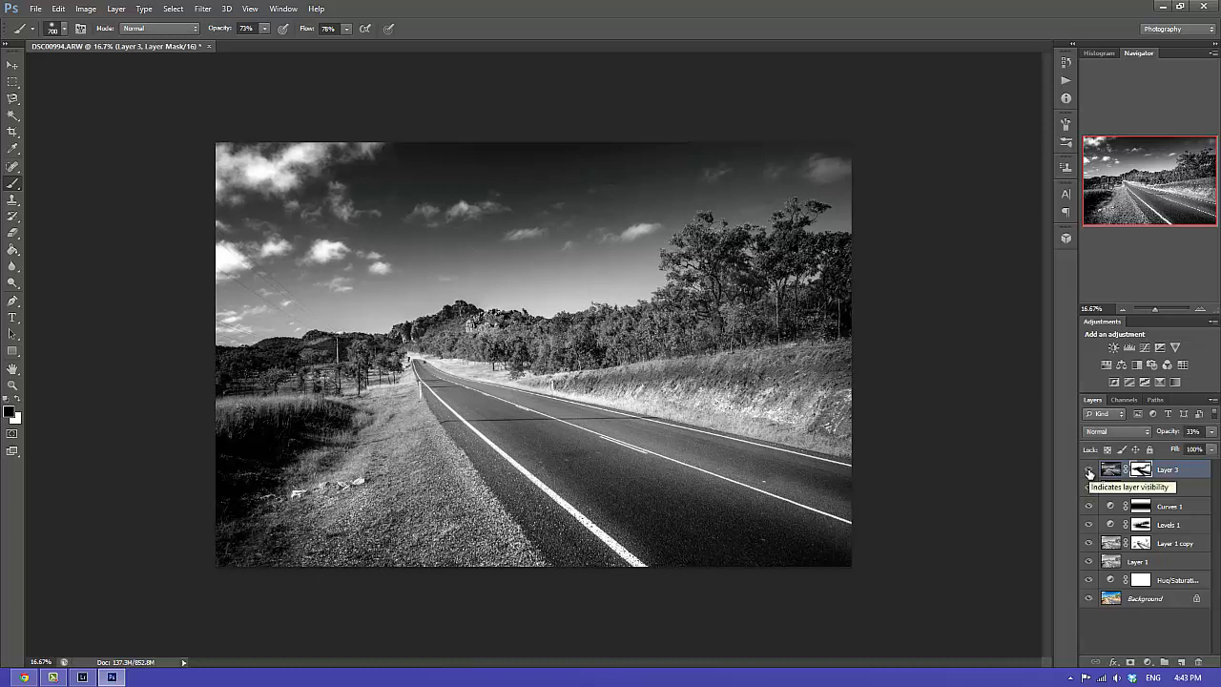
- Compare the finished image with the original colour Background and the early black and white stage by toggling layer visibility
{"action": "left_click", "coordinate": [1088, 598], "text": "alt"}
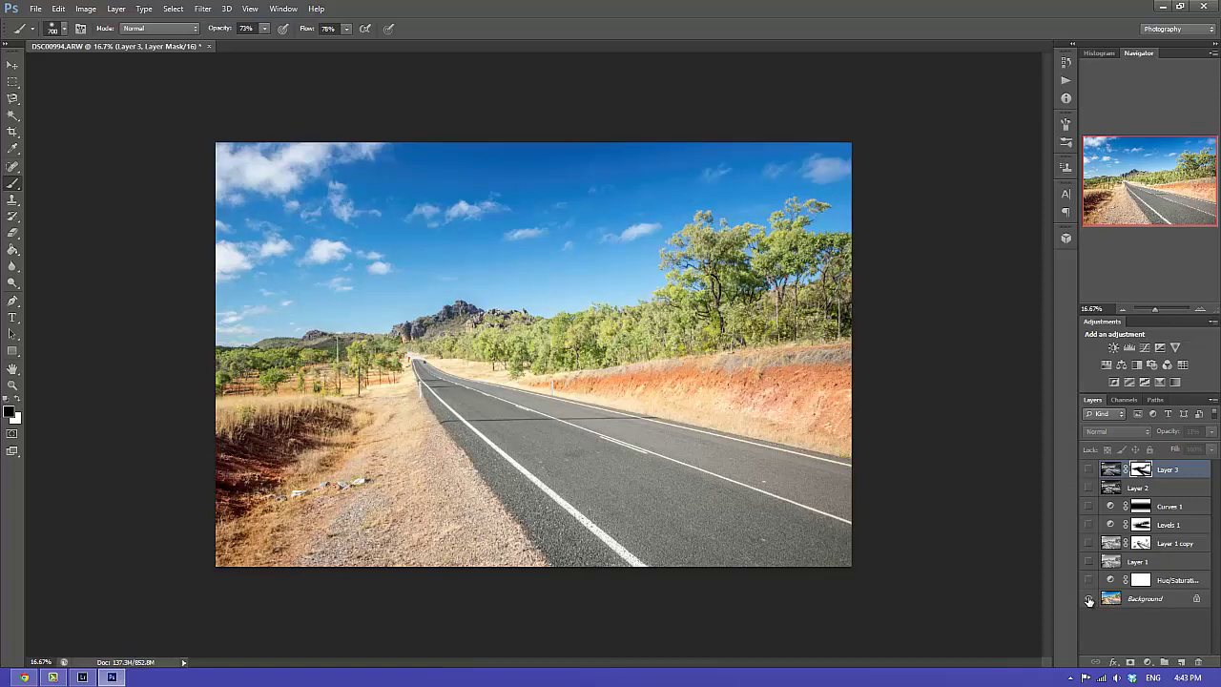
{"action": "left_click", "coordinate": [1088, 598], "text": "alt"}
{"action": "left_click", "coordinate": [1088, 598], "text": "alt"}
{"action": "left_click", "coordinate": [1089, 598], "text": "alt"}
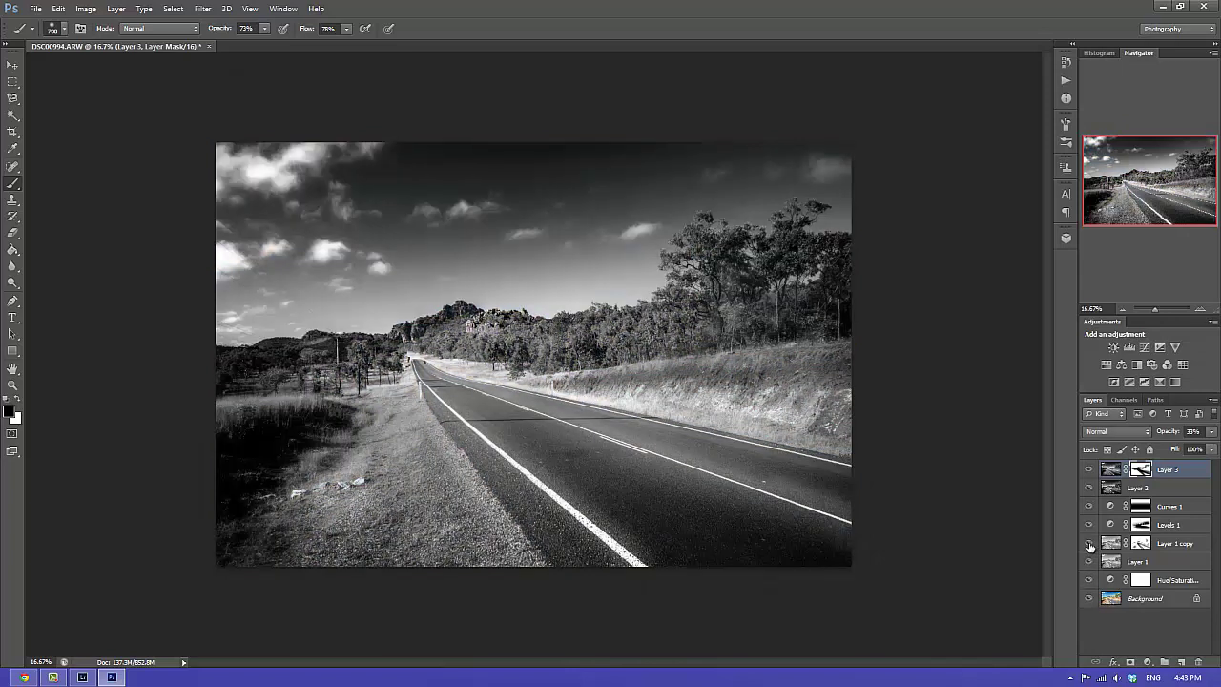
{"action": "left_click", "coordinate": [1089, 469]}
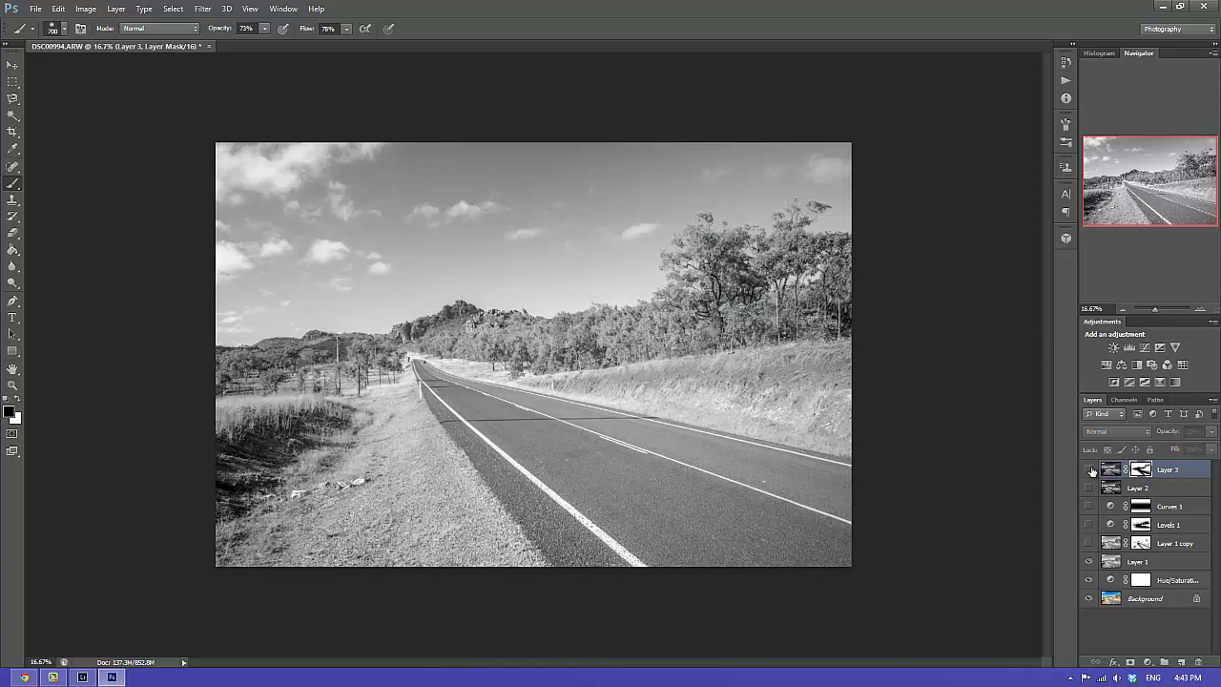
{"action": "left_click", "coordinate": [1089, 542]}
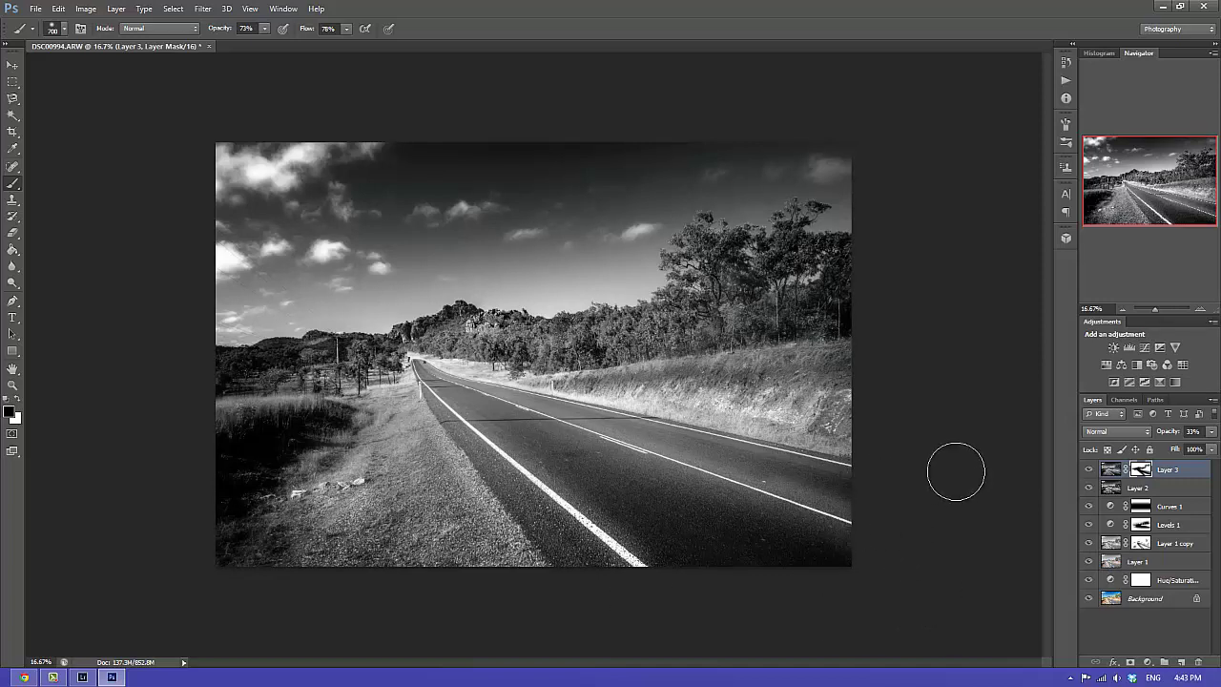
- Close the document with its changes saved and switch to Lightroom
{"action": "left_click", "coordinate": [209, 46]}
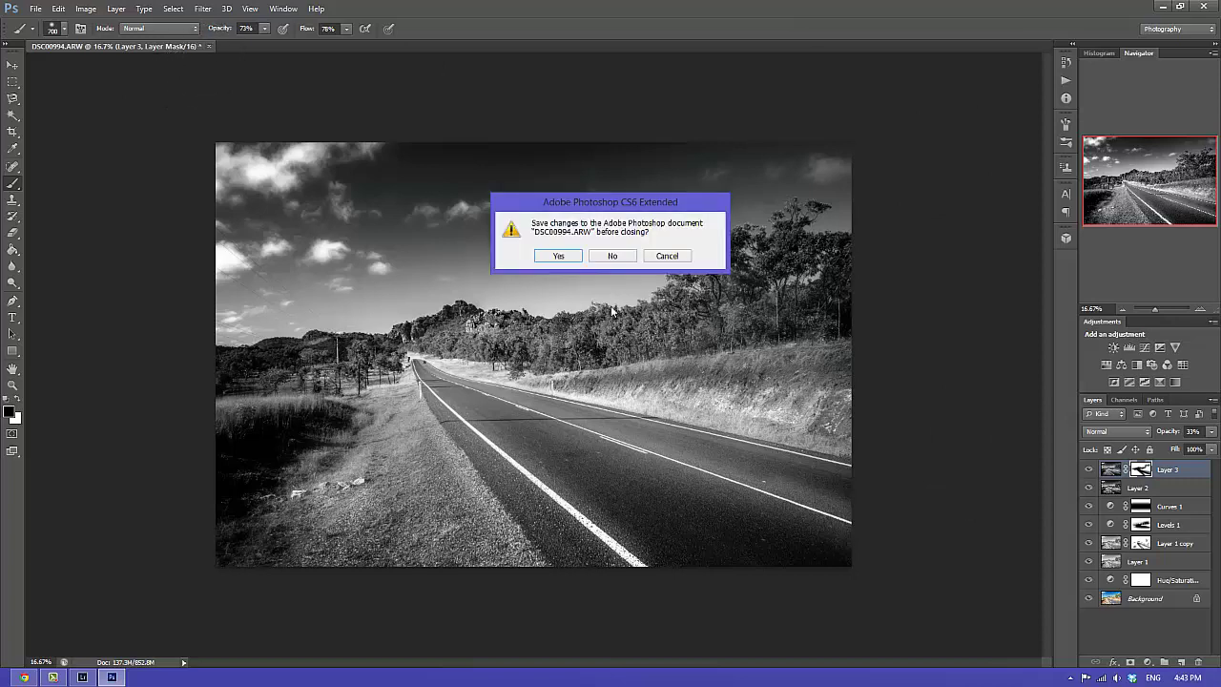
{"action": "left_click", "coordinate": [558, 257]}
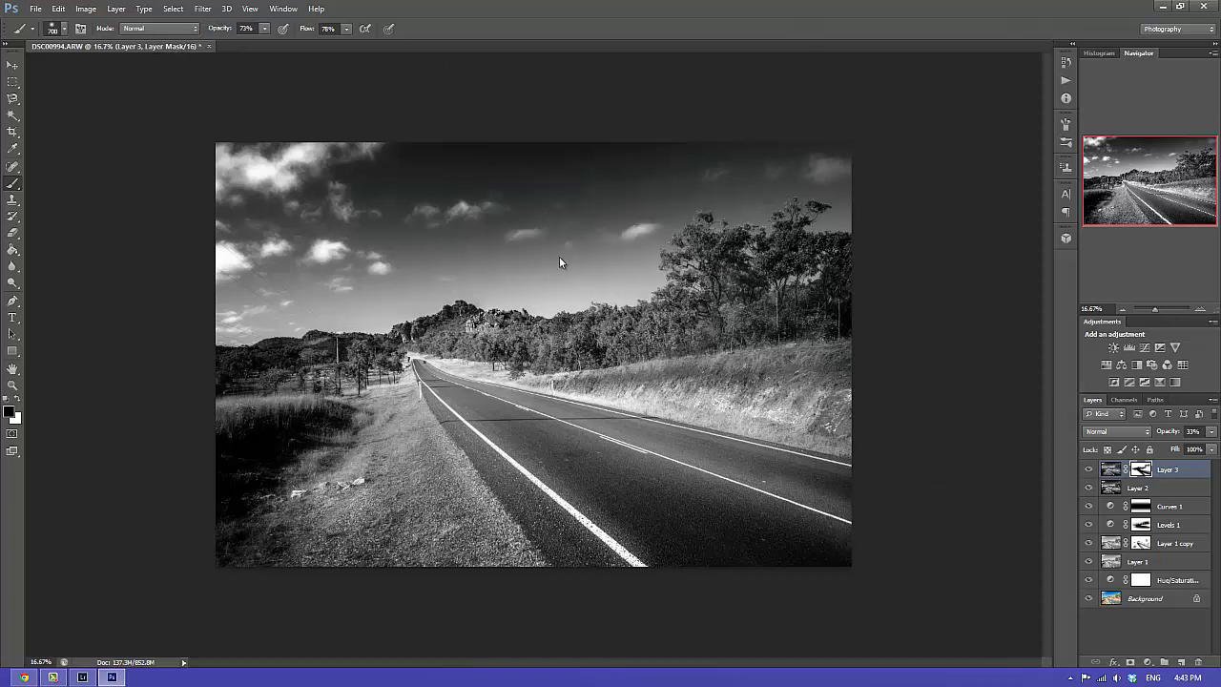
{"action": "left_click", "coordinate": [82, 676]}
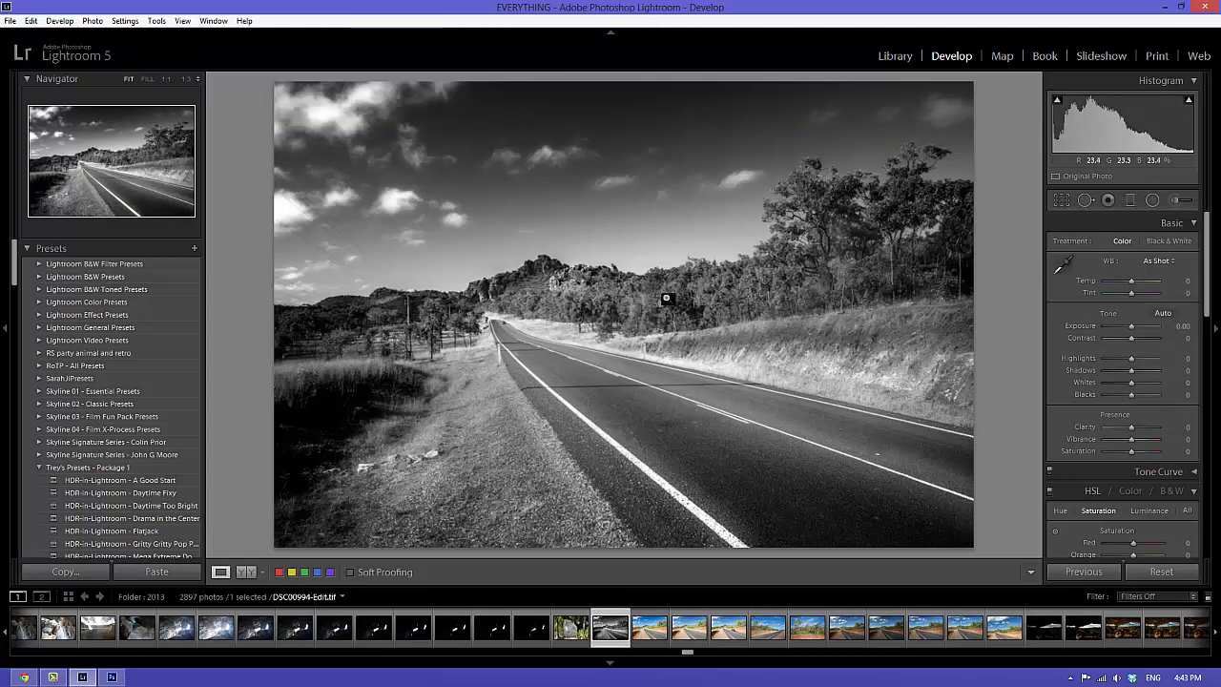
- Try the preset HDR-in-Lightroom - A Good Start on DSC00994-Edit.tif, then undo it
{"action": "scroll", "coordinate": [100, 416], "scroll_direction": "down", "scroll_amount": 3}
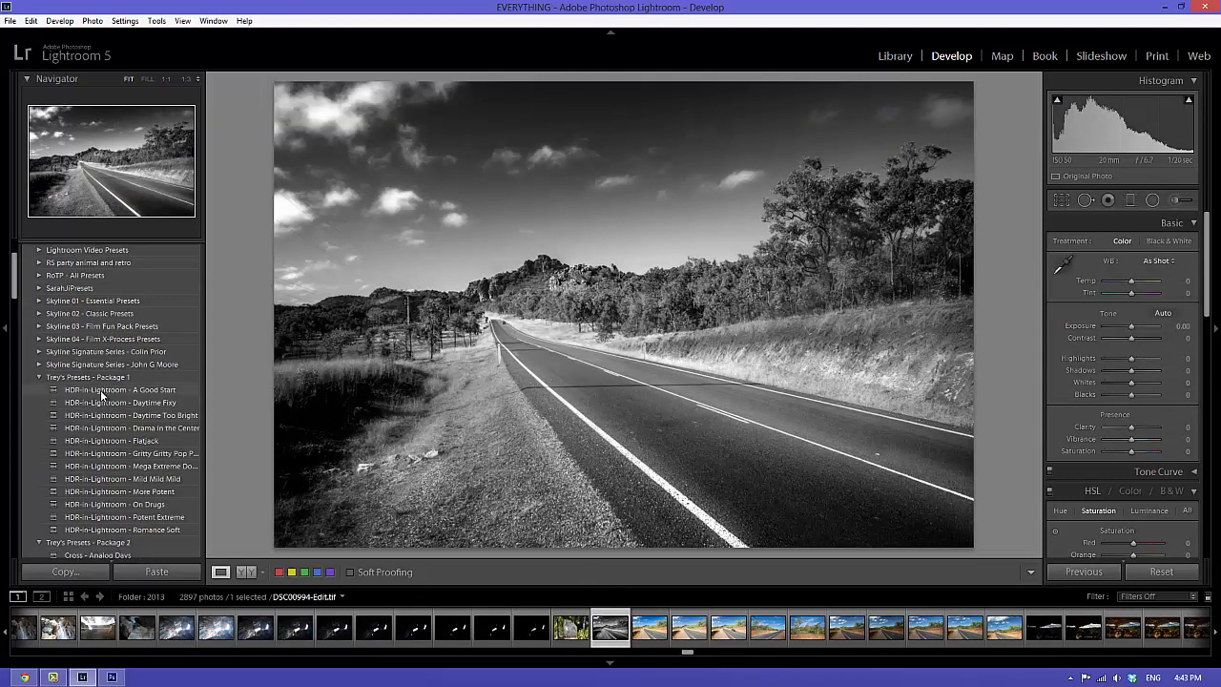
{"action": "left_click", "coordinate": [100, 389]}
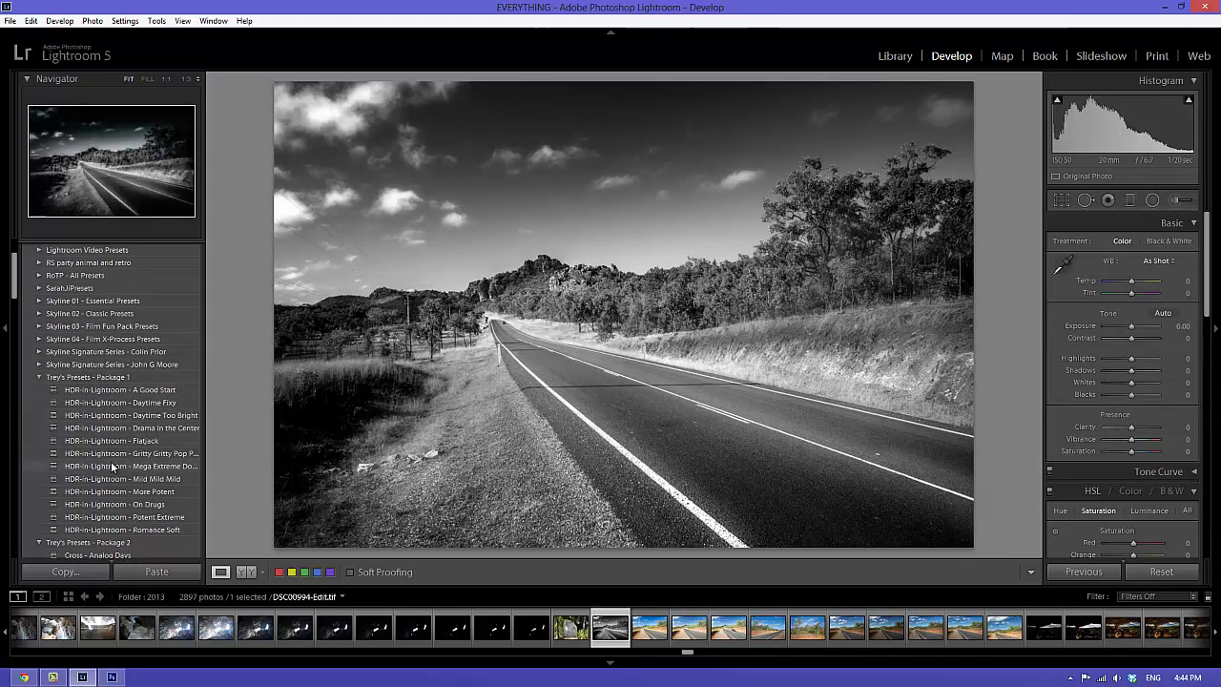
{"action": "left_click", "coordinate": [102, 390]}
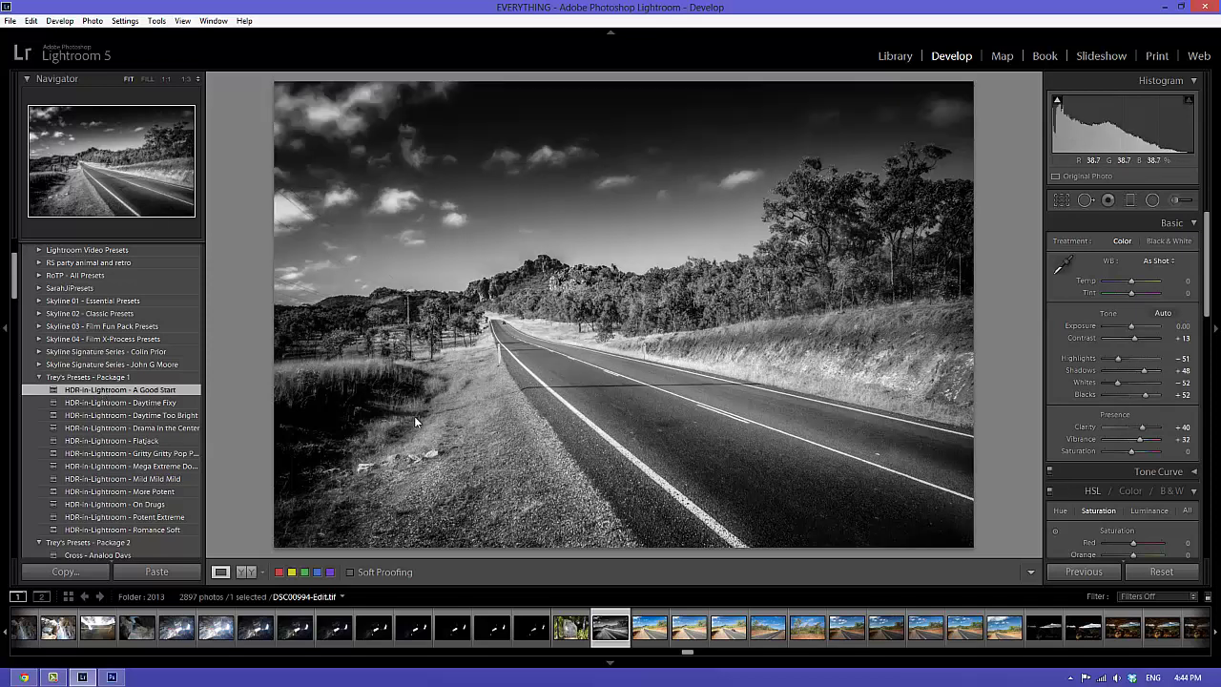
{"action": "key", "text": "ctrl+z"}
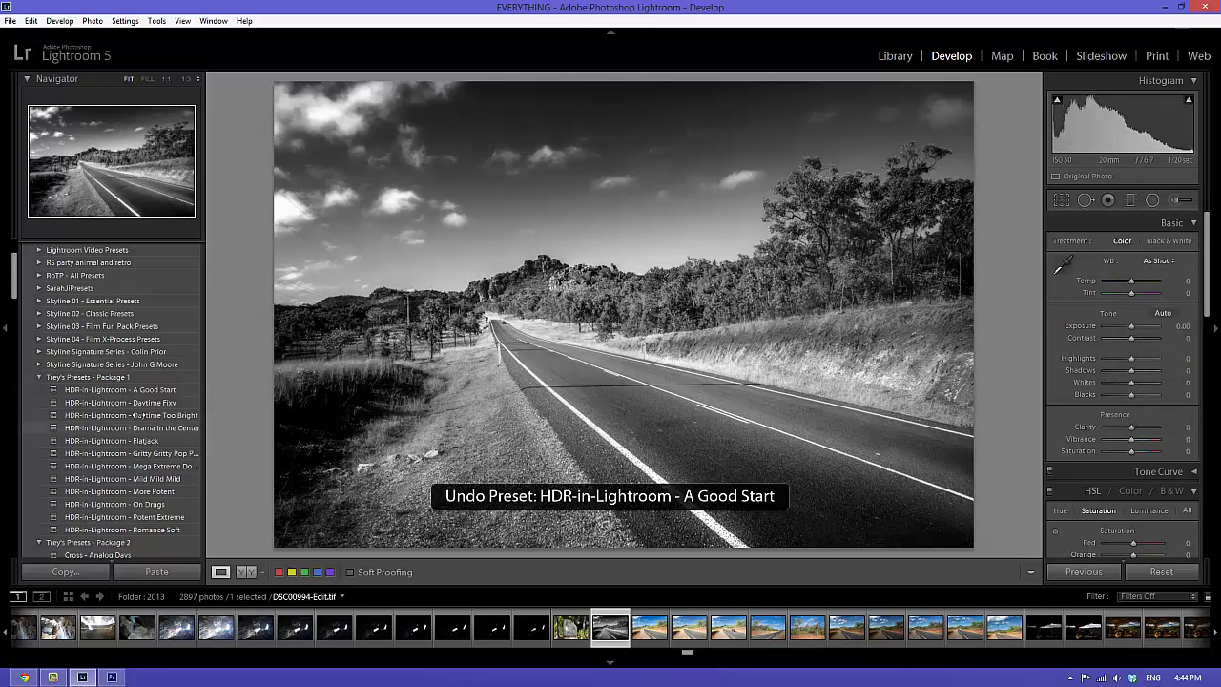
- Try the preset Cross - The Dog from Trey's Presets - Package 2 and compare the photo before and after it
{"action": "scroll", "coordinate": [114, 401], "scroll_direction": "down", "scroll_amount": 8}
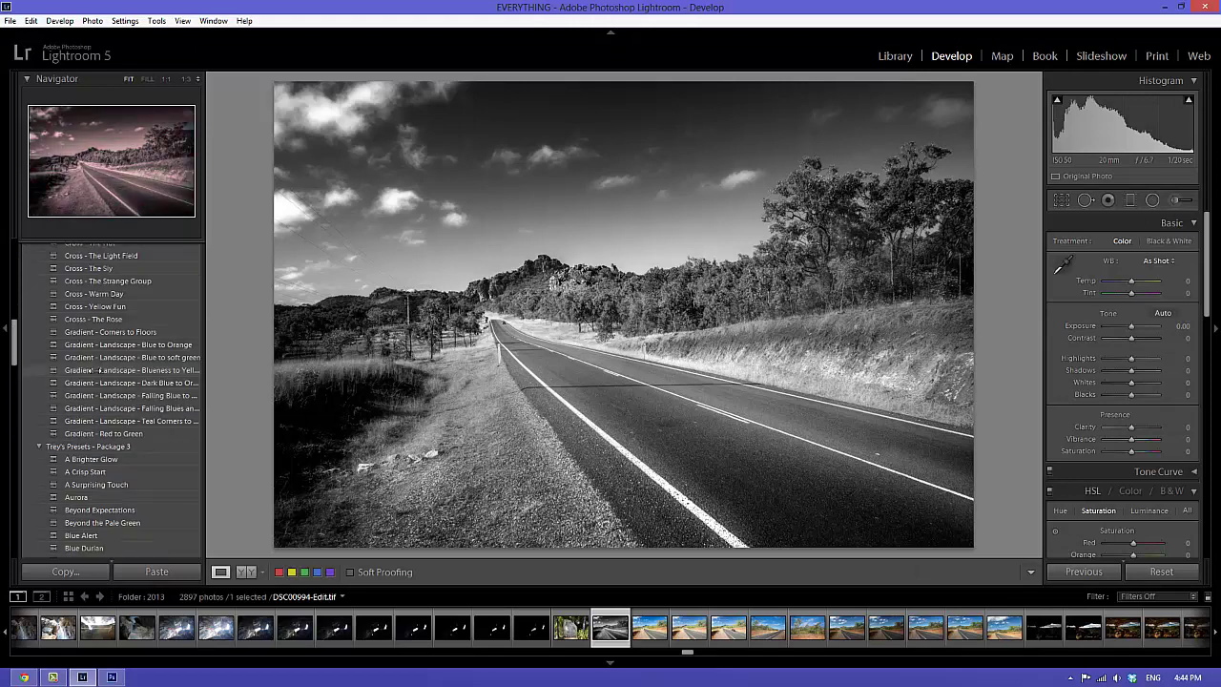
{"action": "scroll", "coordinate": [94, 378], "scroll_direction": "up", "scroll_amount": 3}
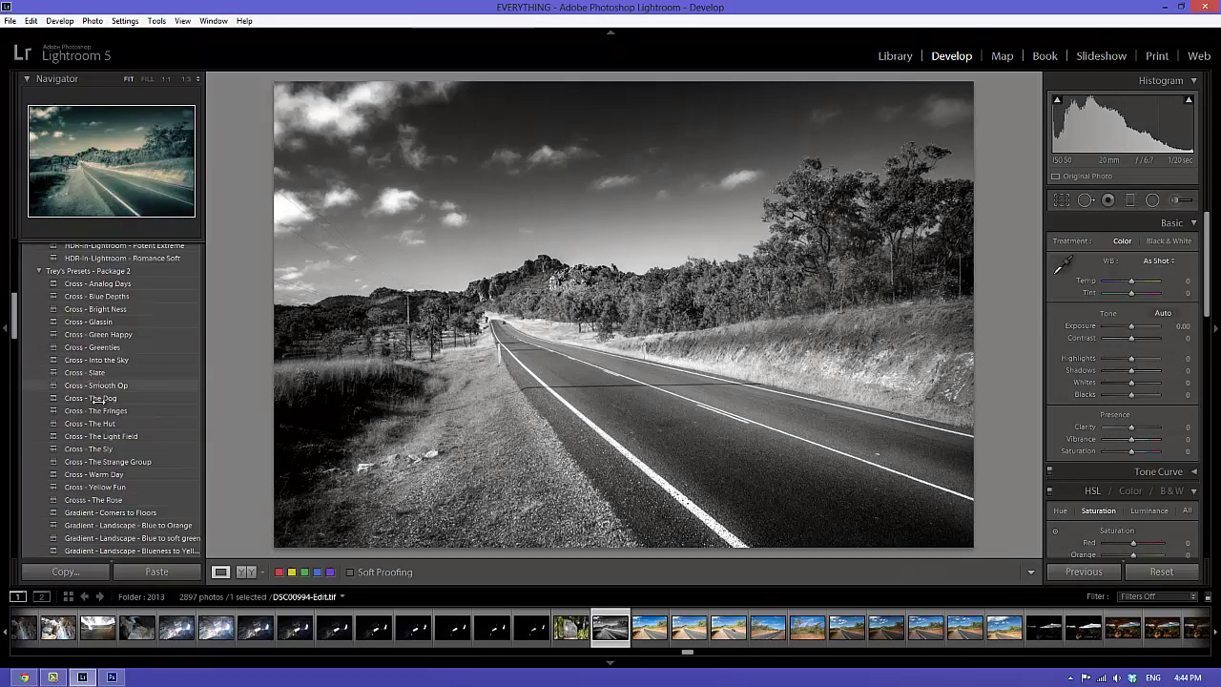
{"action": "left_click", "coordinate": [96, 398]}
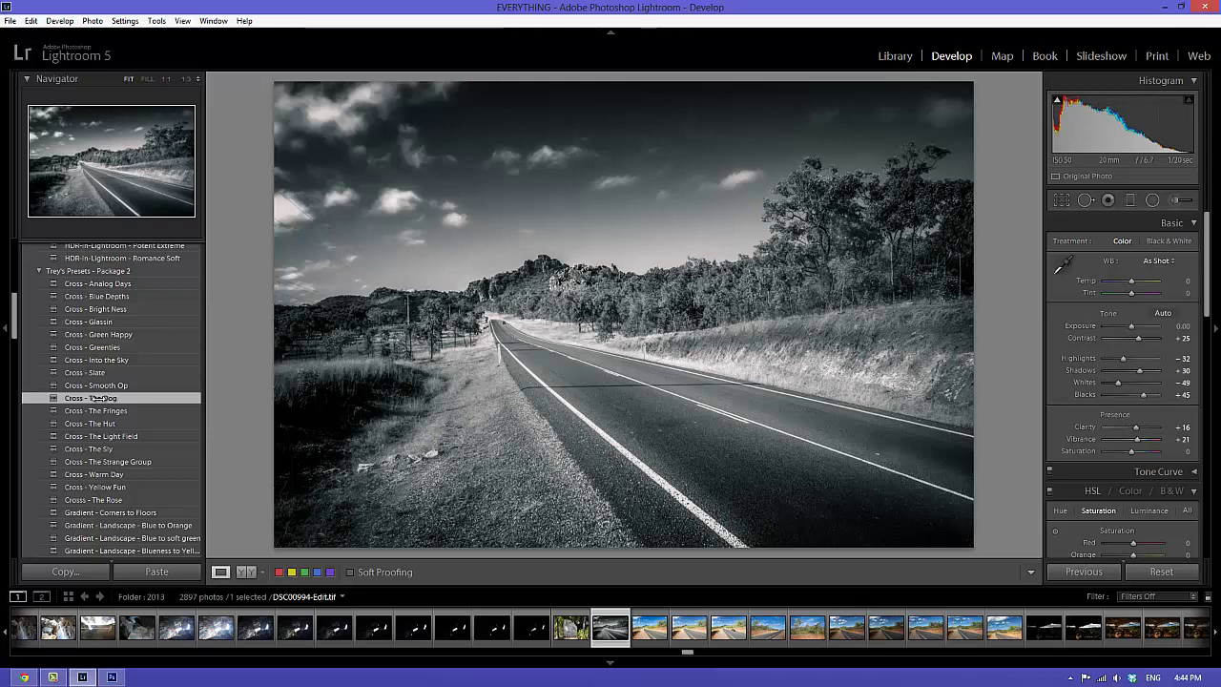
{"action": "key", "text": "backslash"}
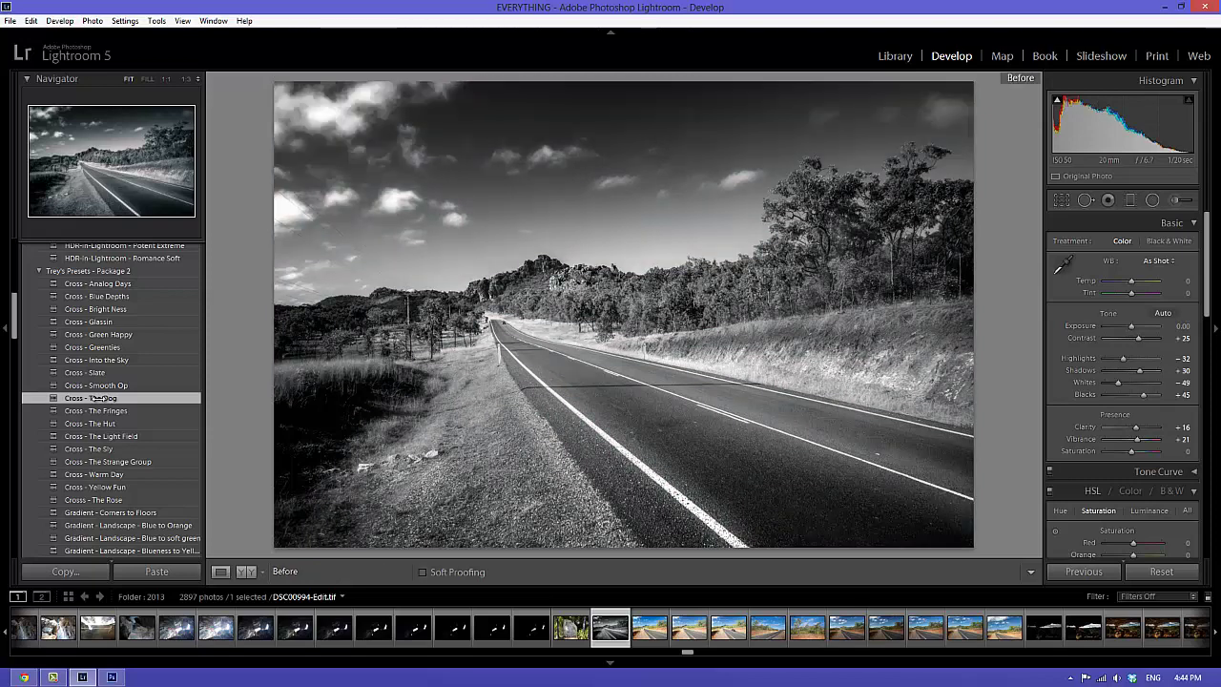
{"action": "key", "text": "backslash"}
{"action": "key", "text": "backslash"}
{"action": "key", "text": "backslash"}
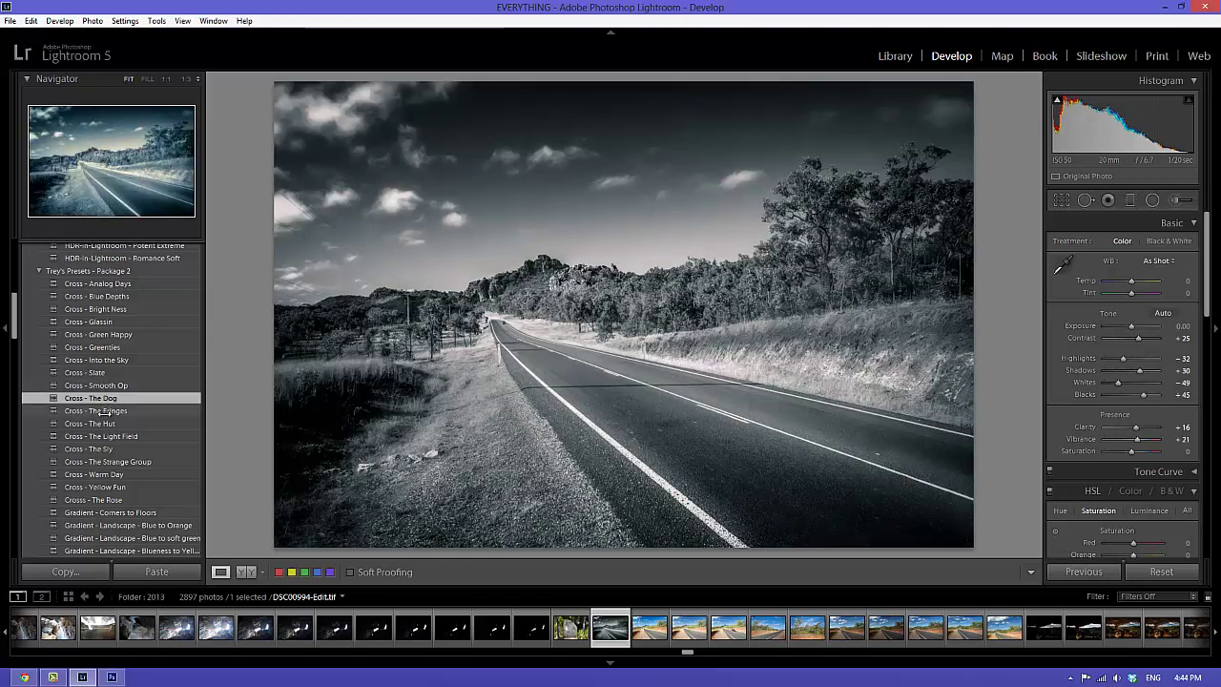
- Try the presets Cross - The Fringes, Cross - The Dog, Dramatically Shaven Chippy and Yesterepoch on the photo in turn
{"action": "left_click", "coordinate": [99, 411]}
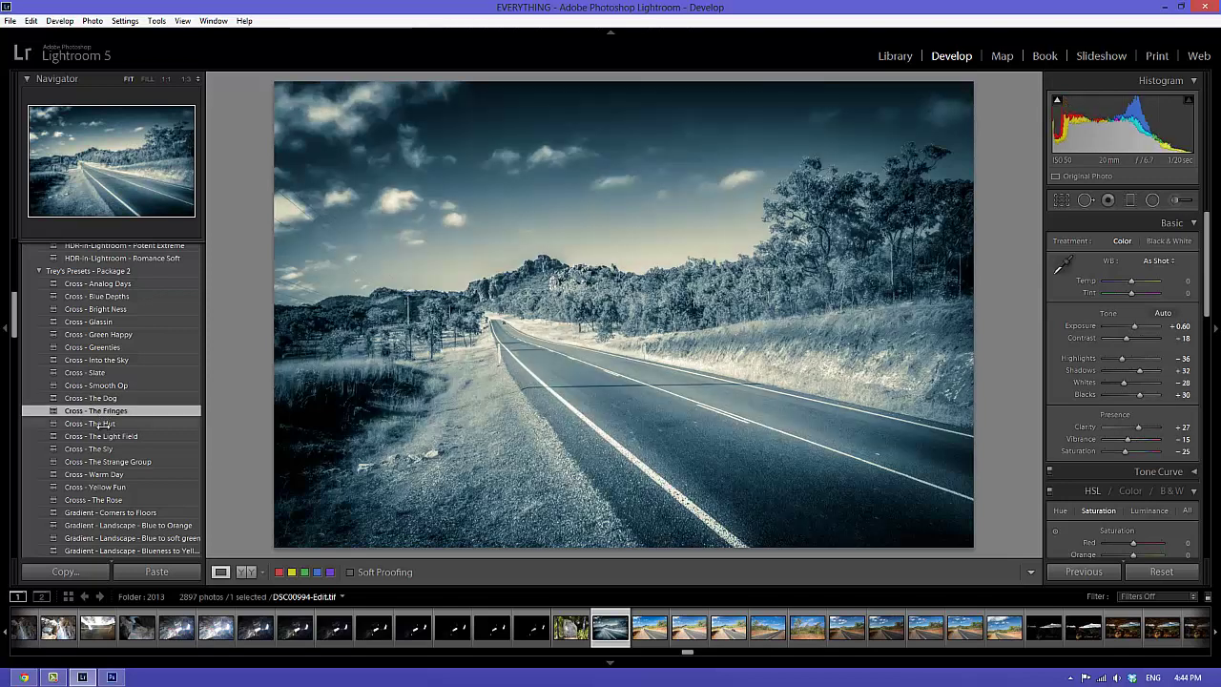
{"action": "left_click", "coordinate": [104, 397]}
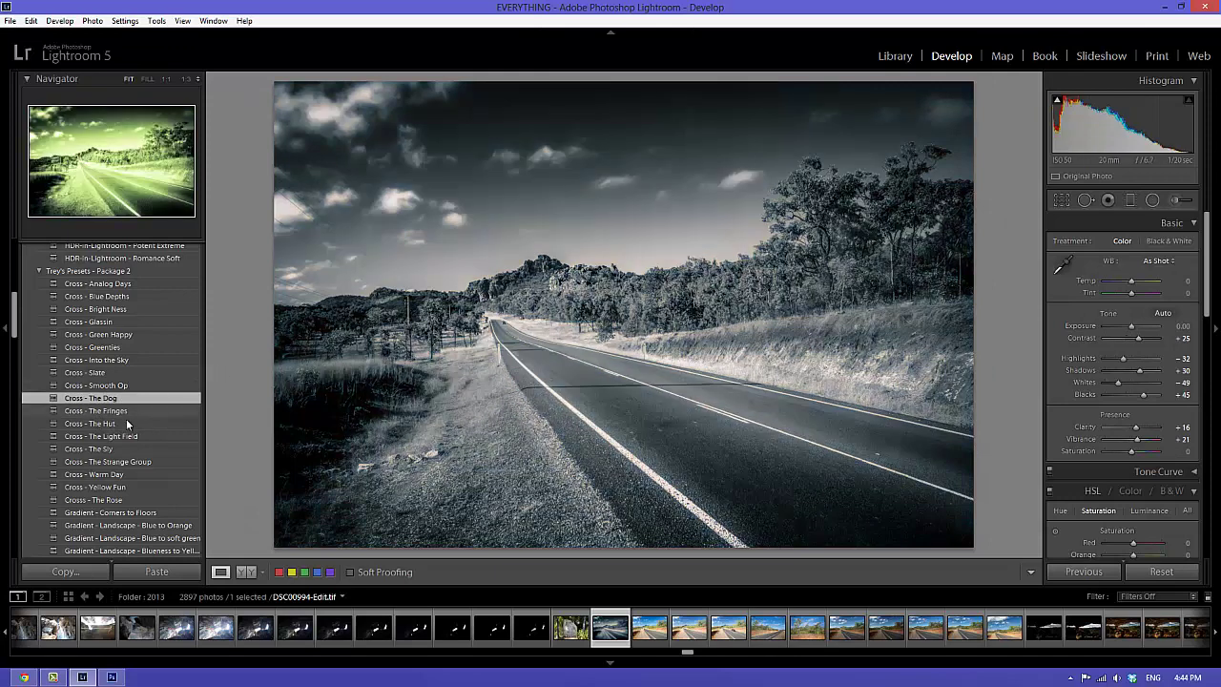
{"action": "scroll", "coordinate": [120, 431], "scroll_direction": "down", "scroll_amount": 10}
{"action": "scroll", "coordinate": [120, 430], "scroll_direction": "down", "scroll_amount": 5}
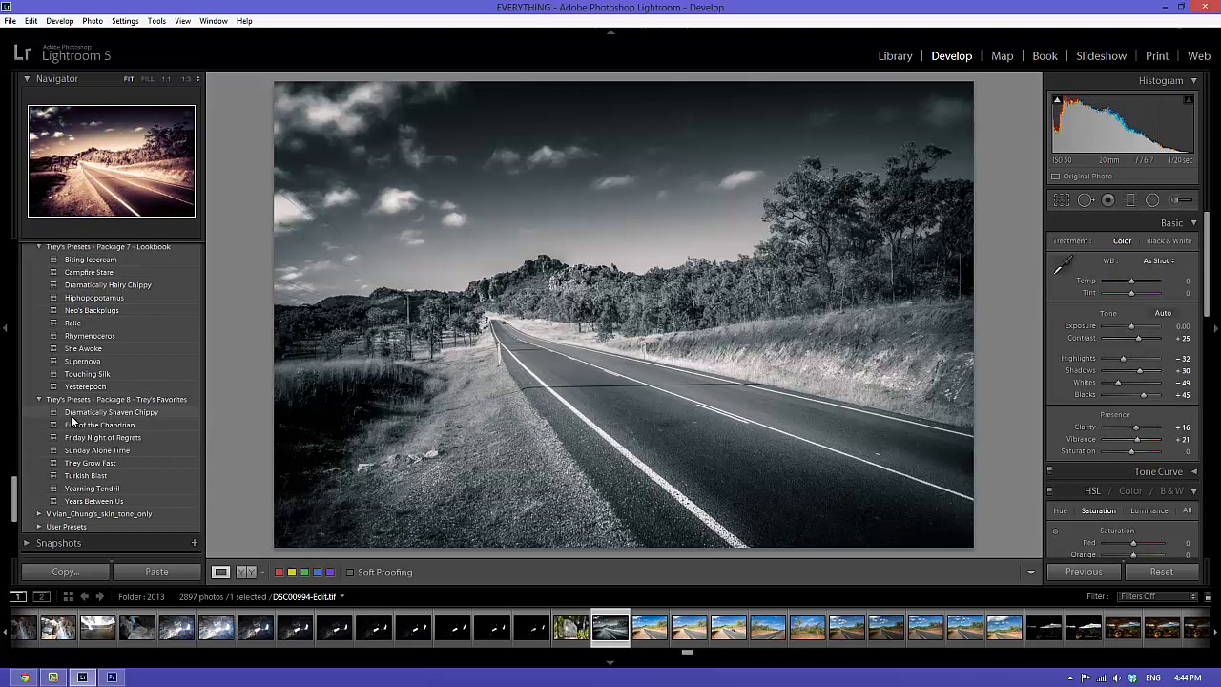
{"action": "left_click", "coordinate": [132, 412]}
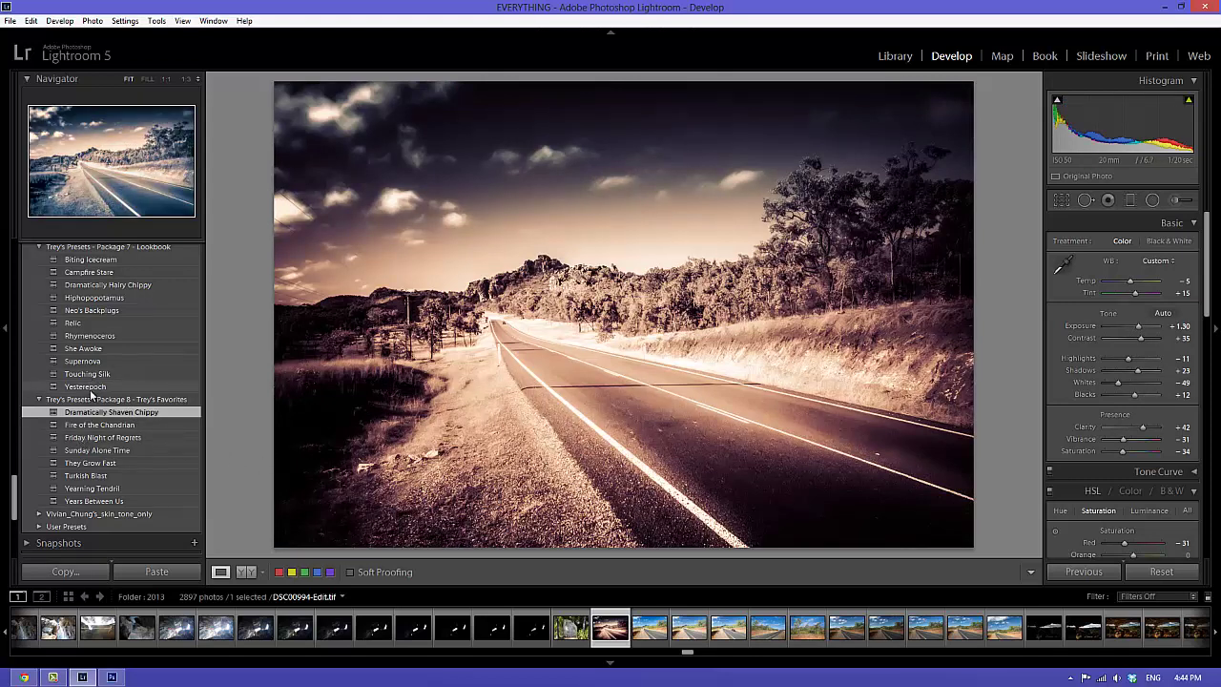
{"action": "left_click", "coordinate": [103, 388]}
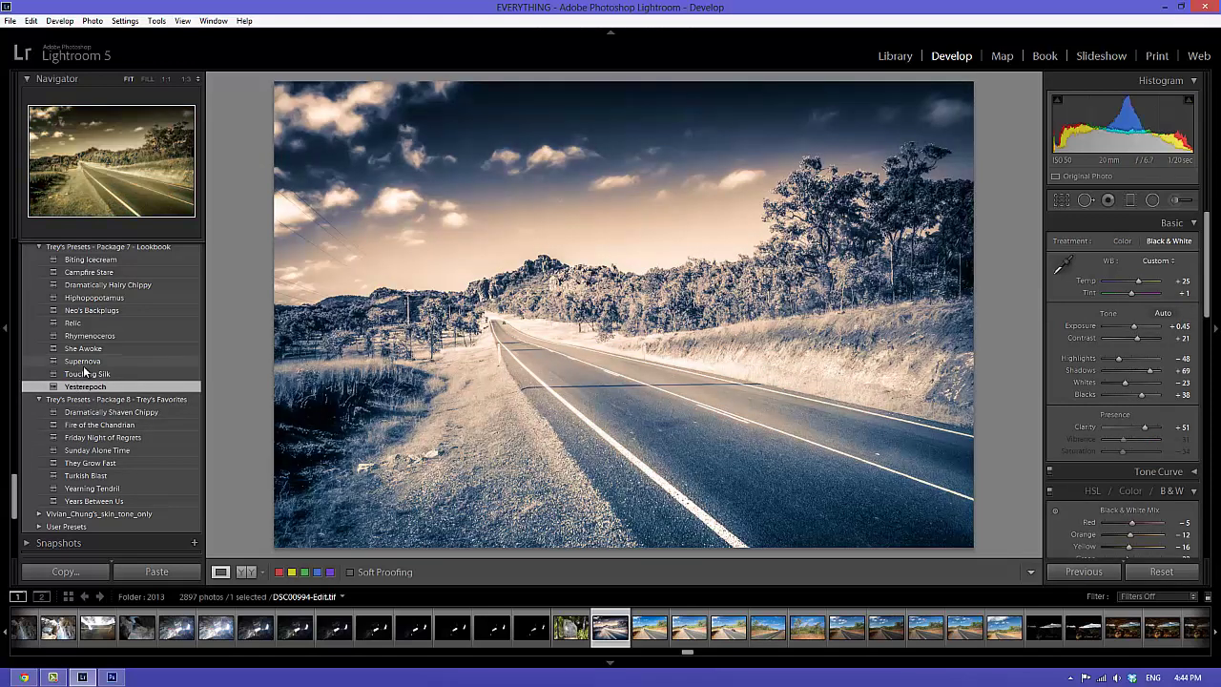
- Try Cross - The Dog and Cross - Smooth Op, then reset the photo's adjustments and choose Cross - The Dog
{"action": "scroll", "coordinate": [82, 370], "scroll_direction": "up", "scroll_amount": 10}
{"action": "scroll", "coordinate": [84, 370], "scroll_direction": "up", "scroll_amount": 5}
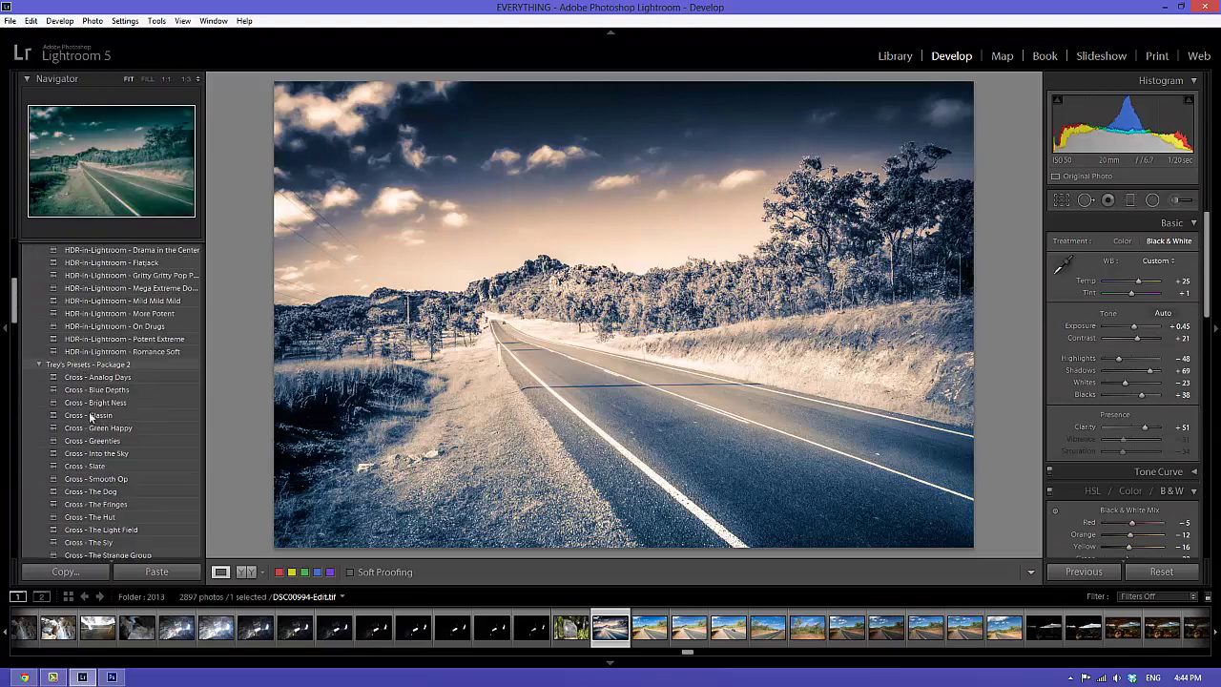
{"action": "left_click", "coordinate": [191, 490]}
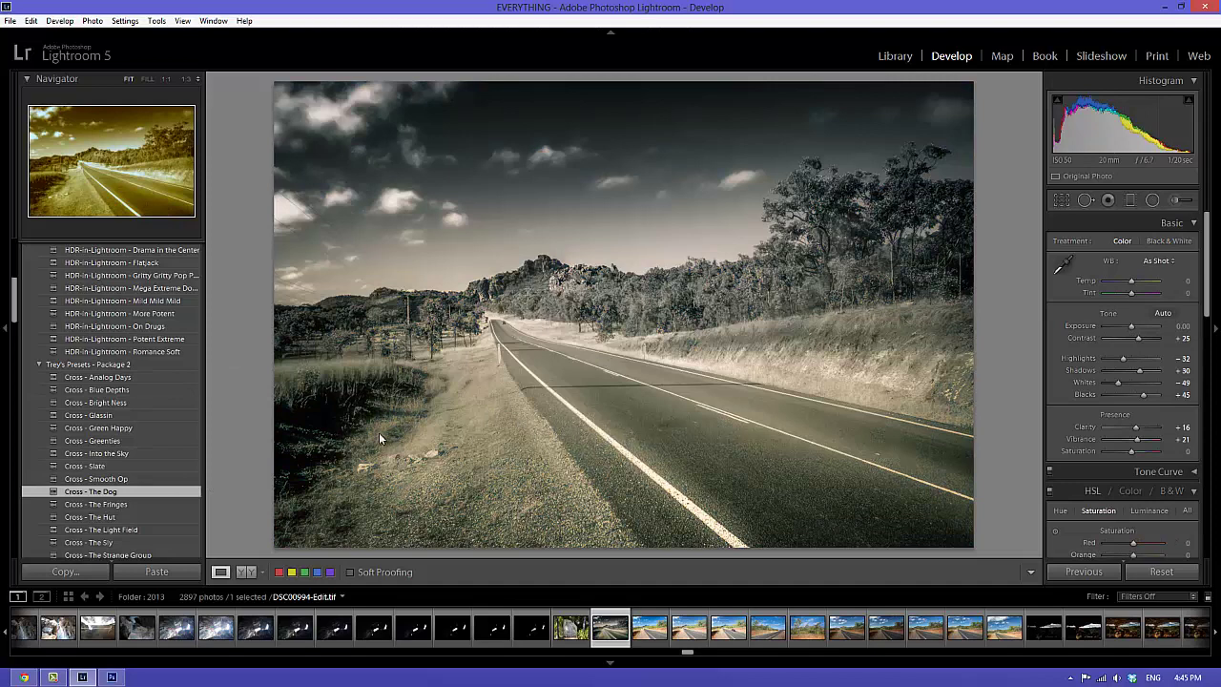
{"action": "left_click", "coordinate": [96, 478]}
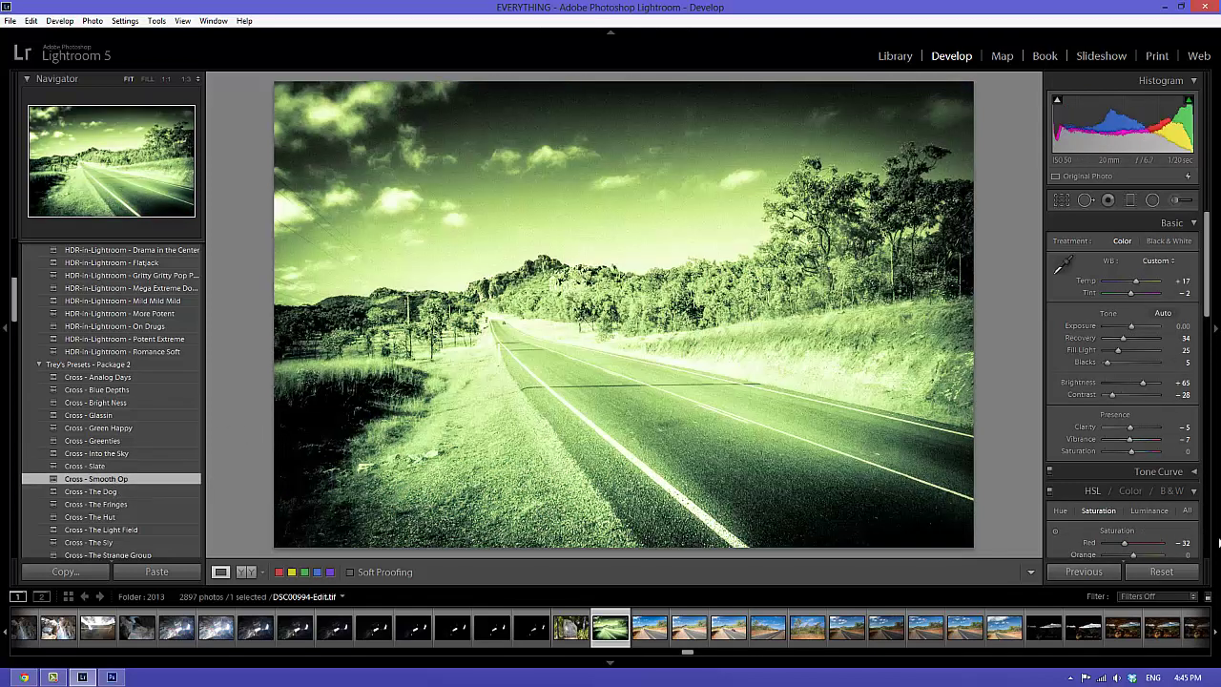
{"action": "left_click", "coordinate": [90, 490]}
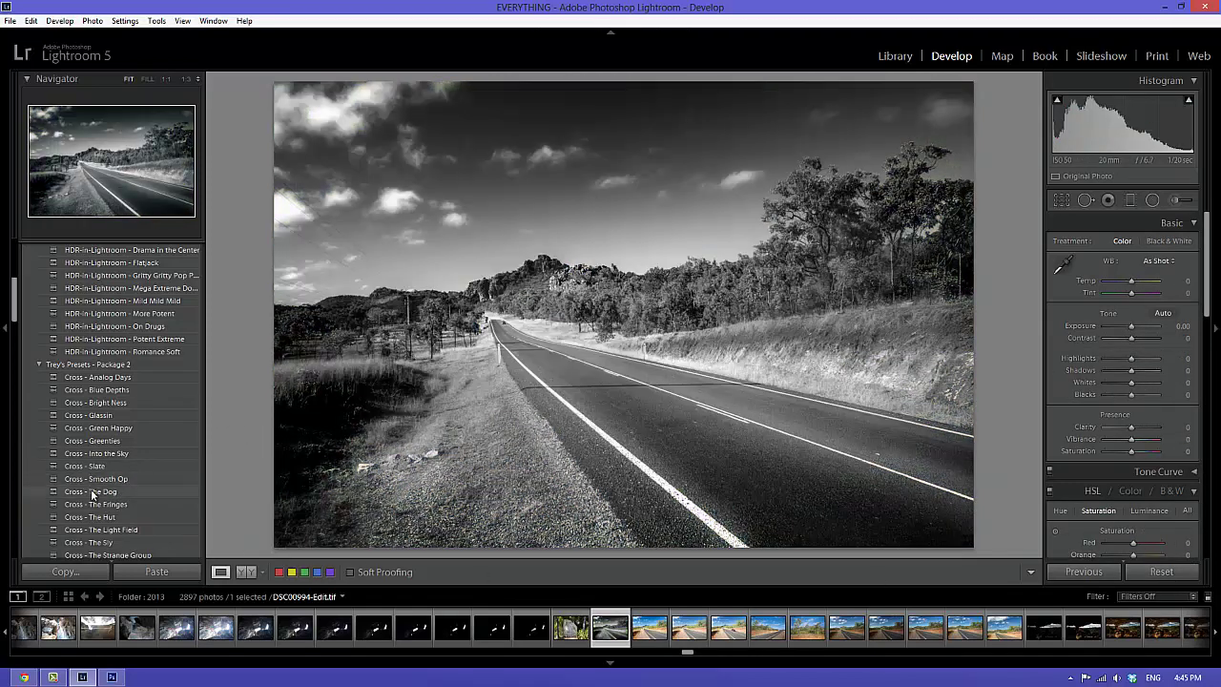